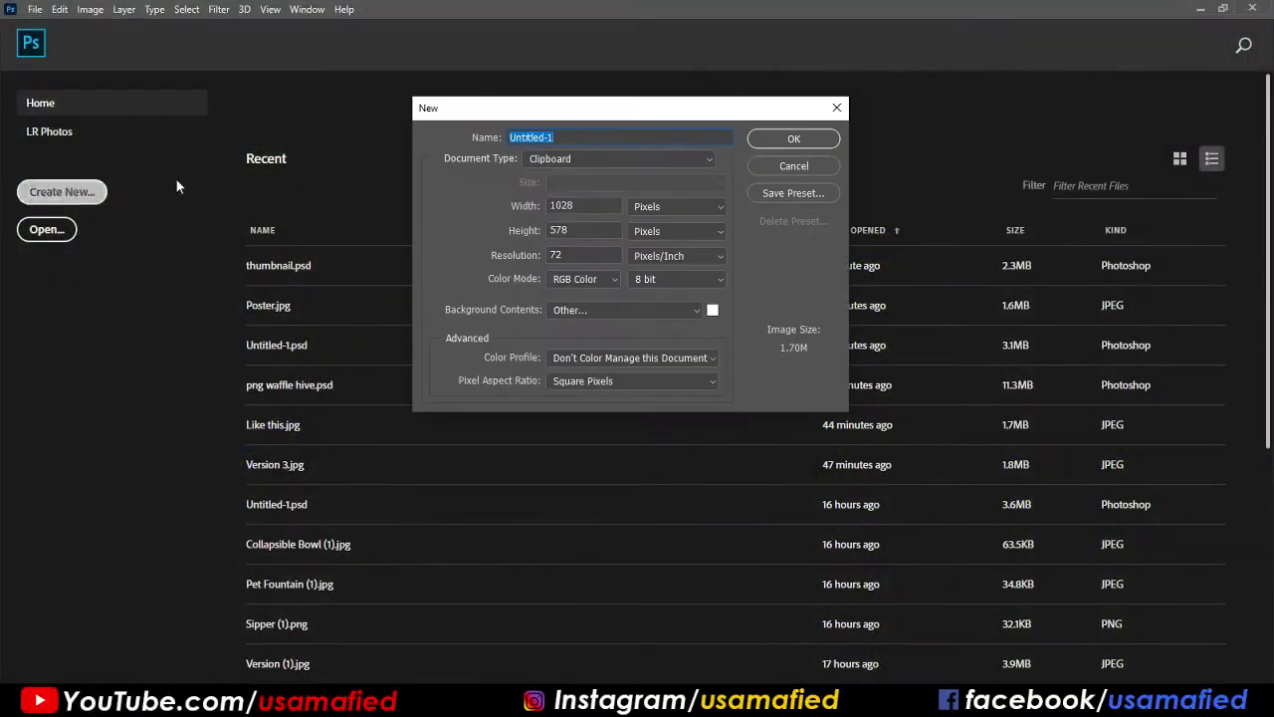
Size the new document to 8.5 × 11 inches and start naming it Black Friday Poster.
click(674, 206)
click(663, 232)
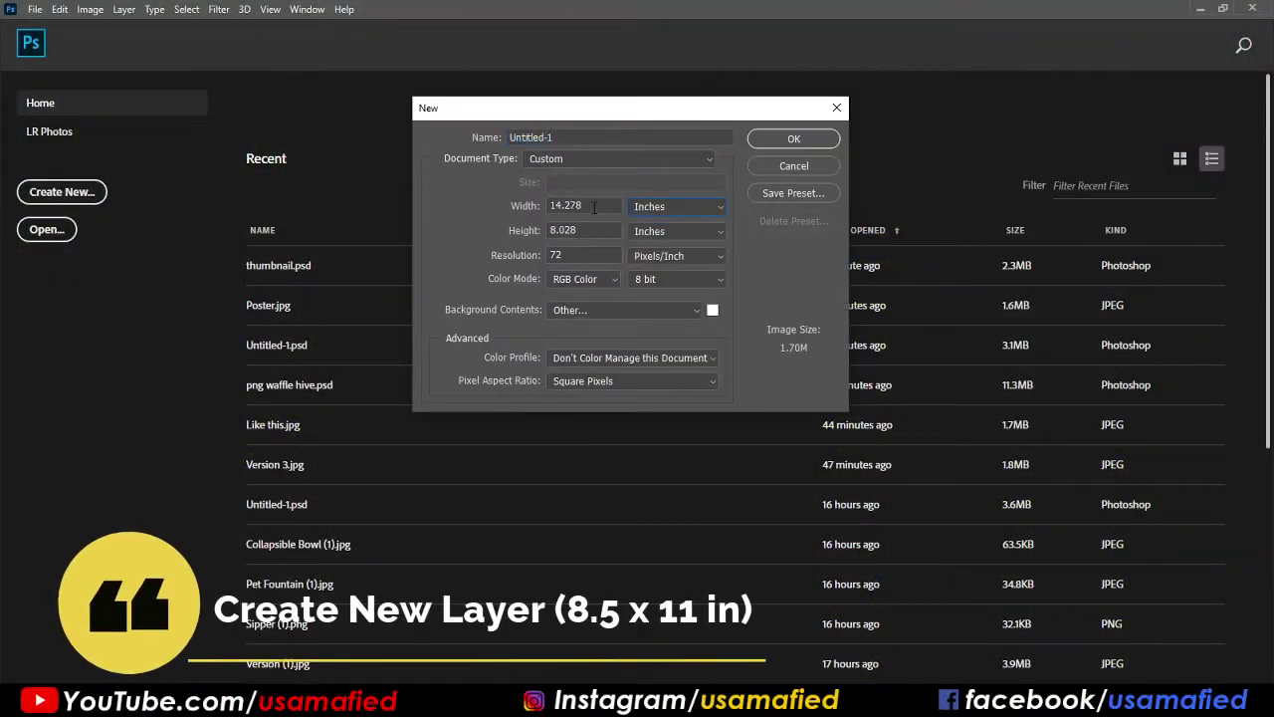
double_click(566, 205)
text(8.5)
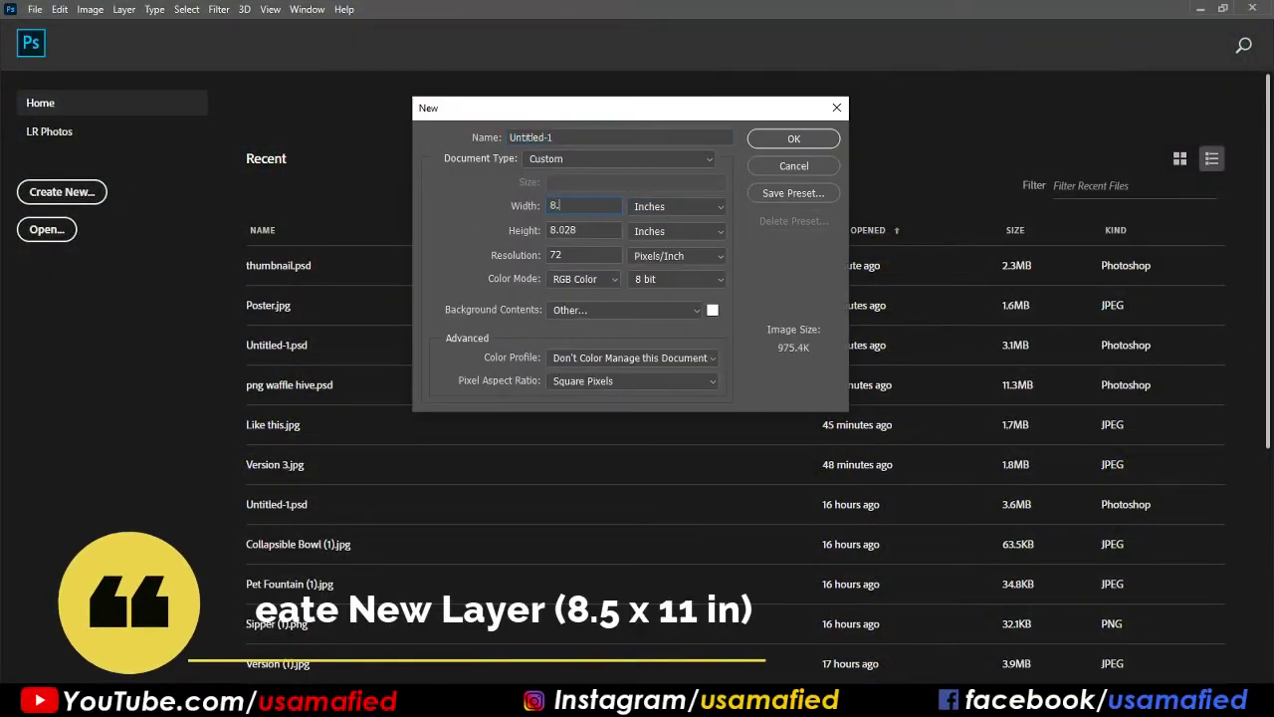
key(Tab)
key(Tab)
text(11)
text(300)
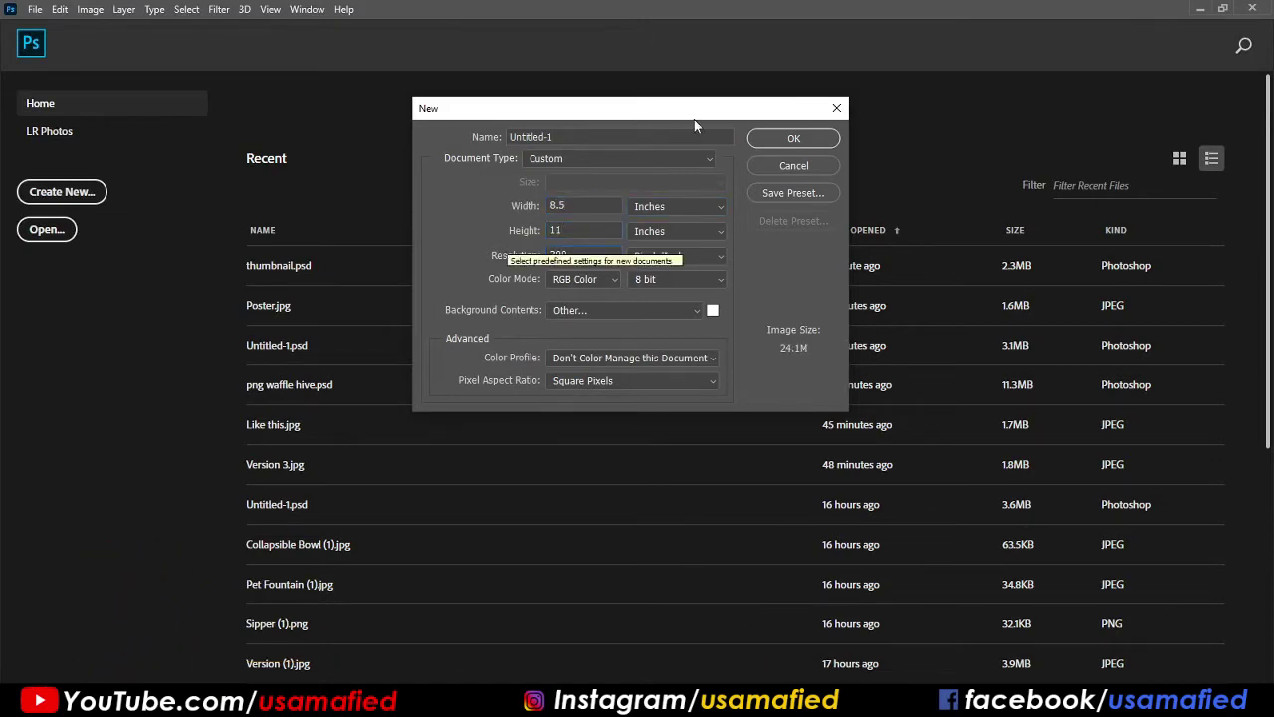
click(626, 138)
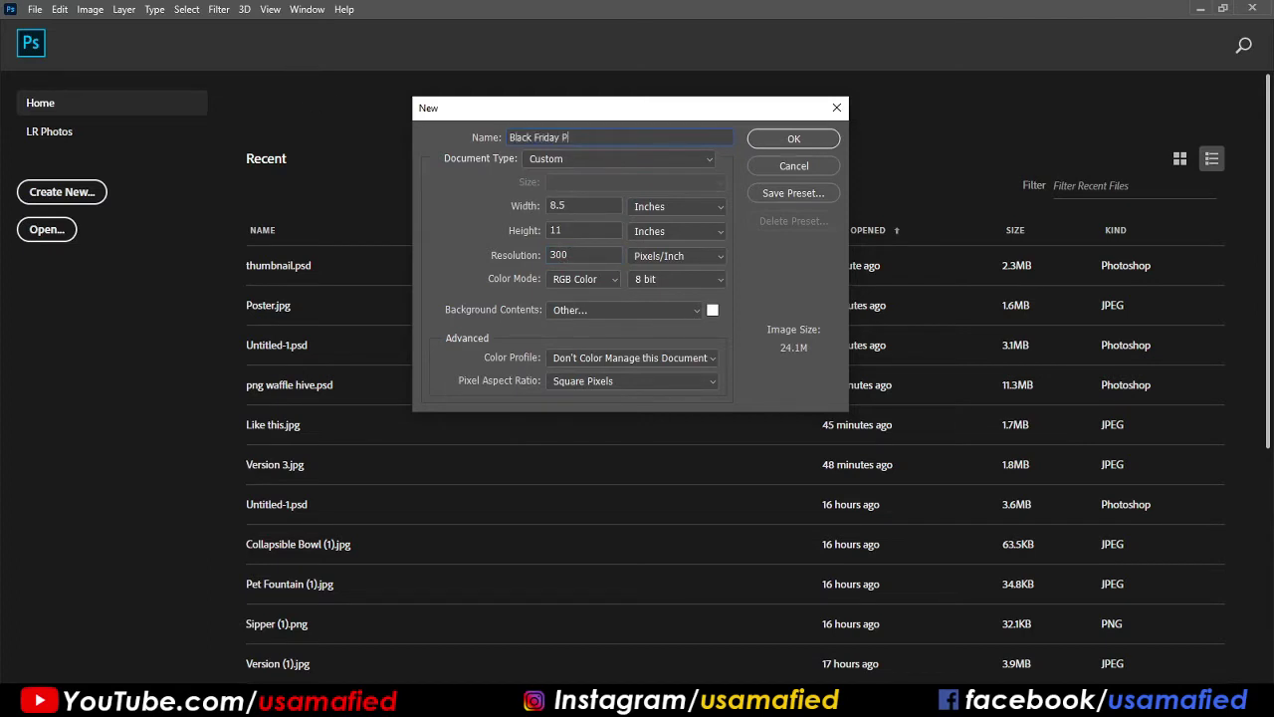
Create the document and fill the canvas with a bright yellow foreground colour.
key(Return)
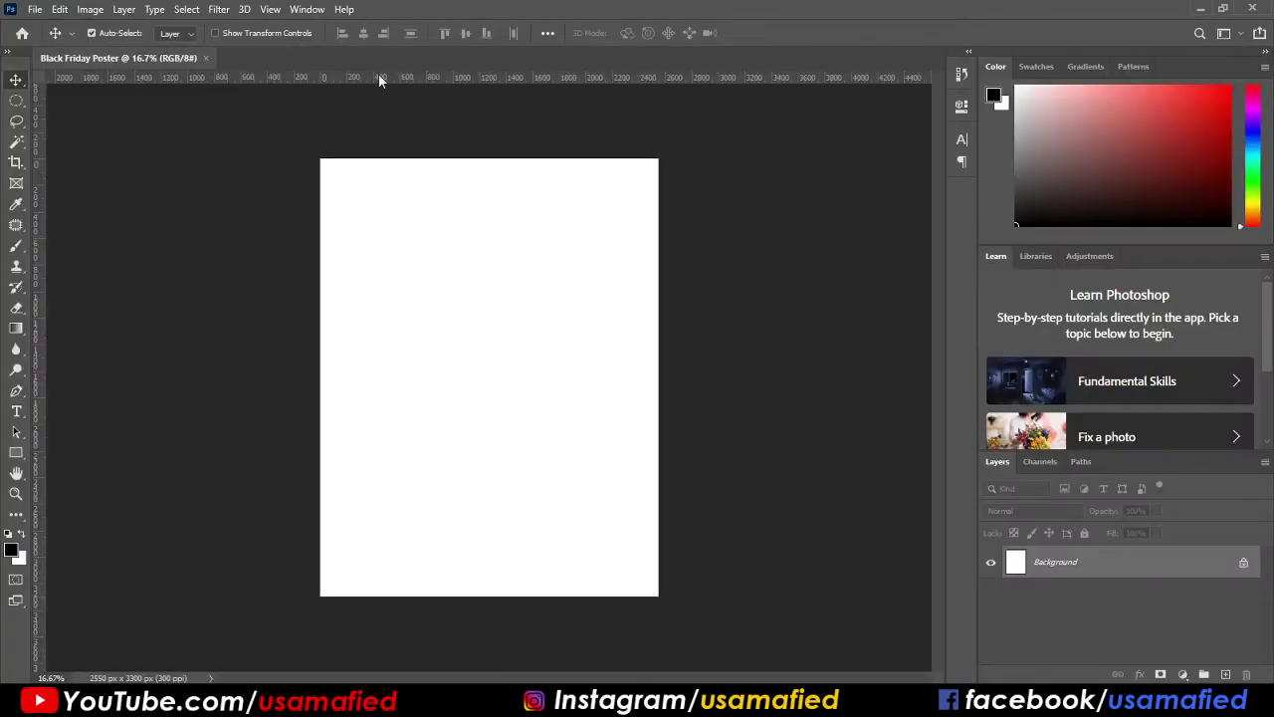
click(1251, 202)
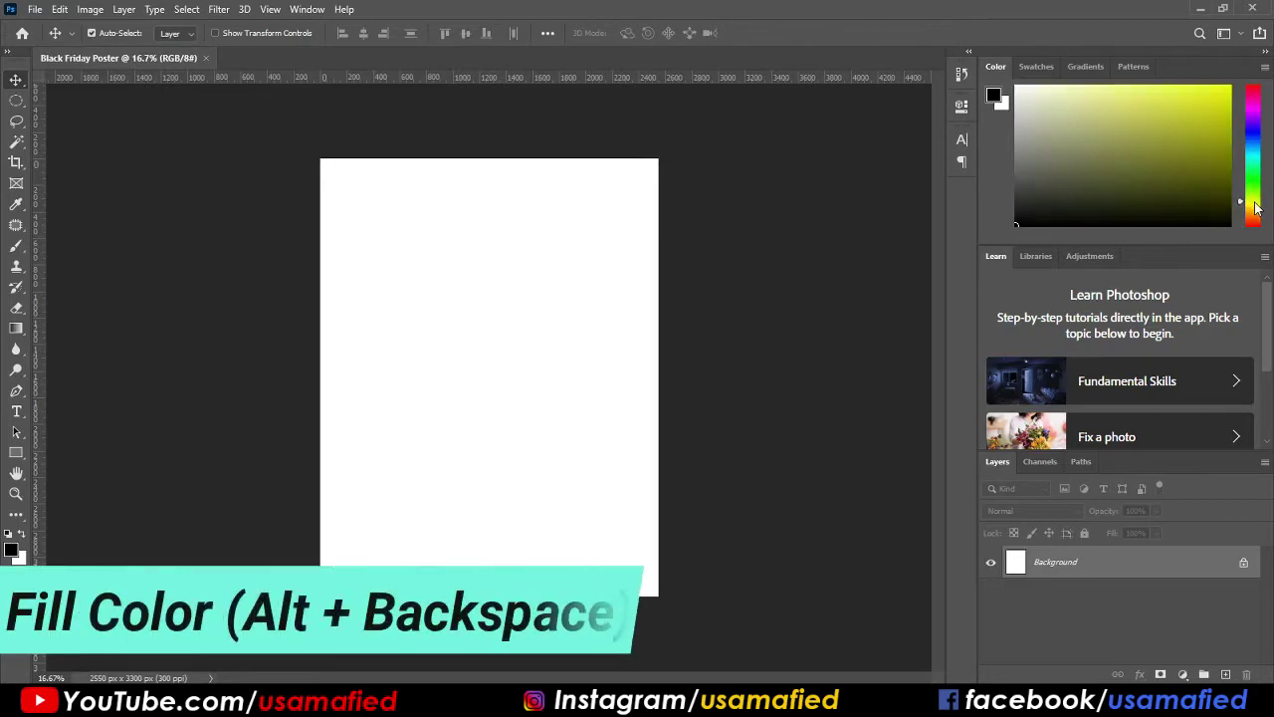
click(1229, 87)
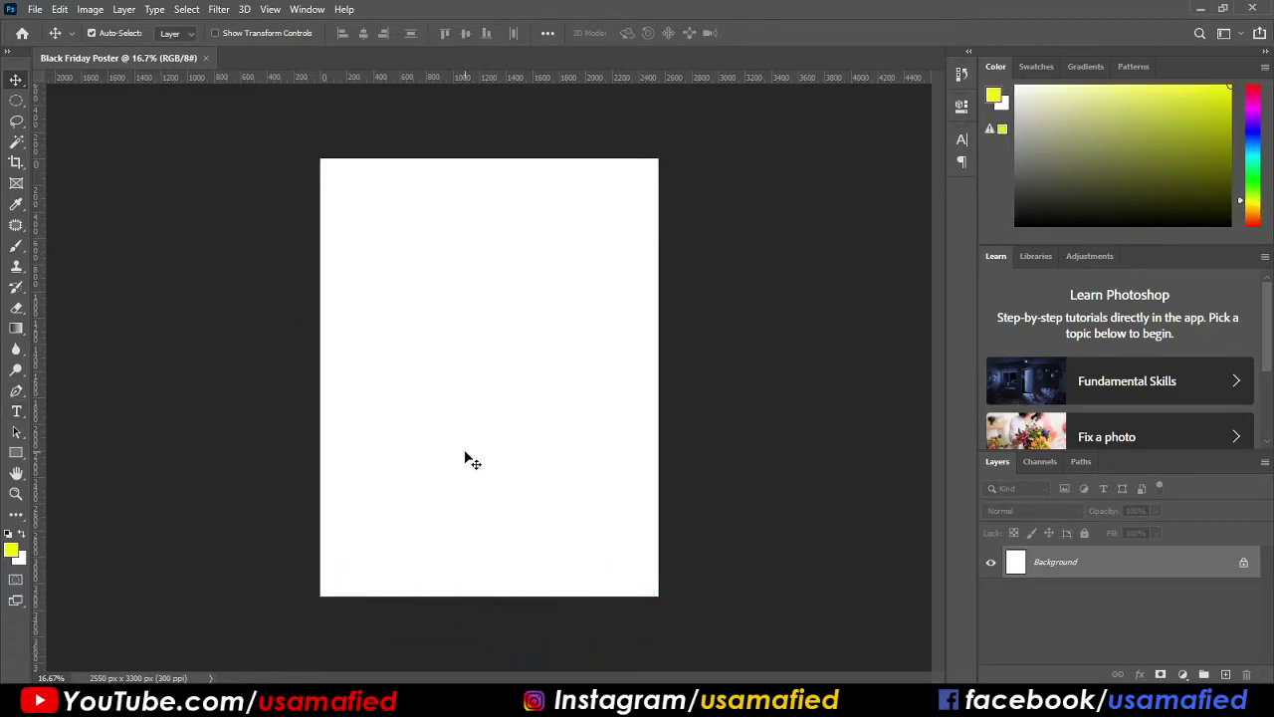
click(16, 327)
right_click(16, 328)
click(69, 346)
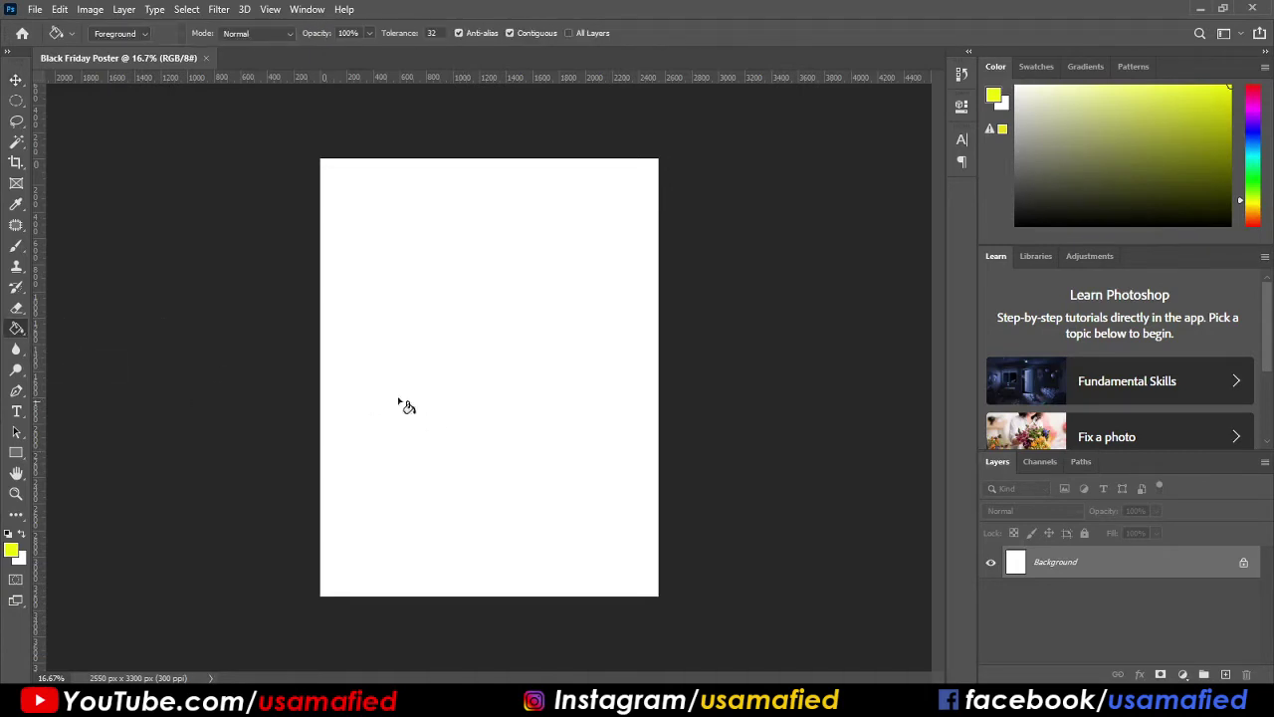
key(alt+BackSpace)
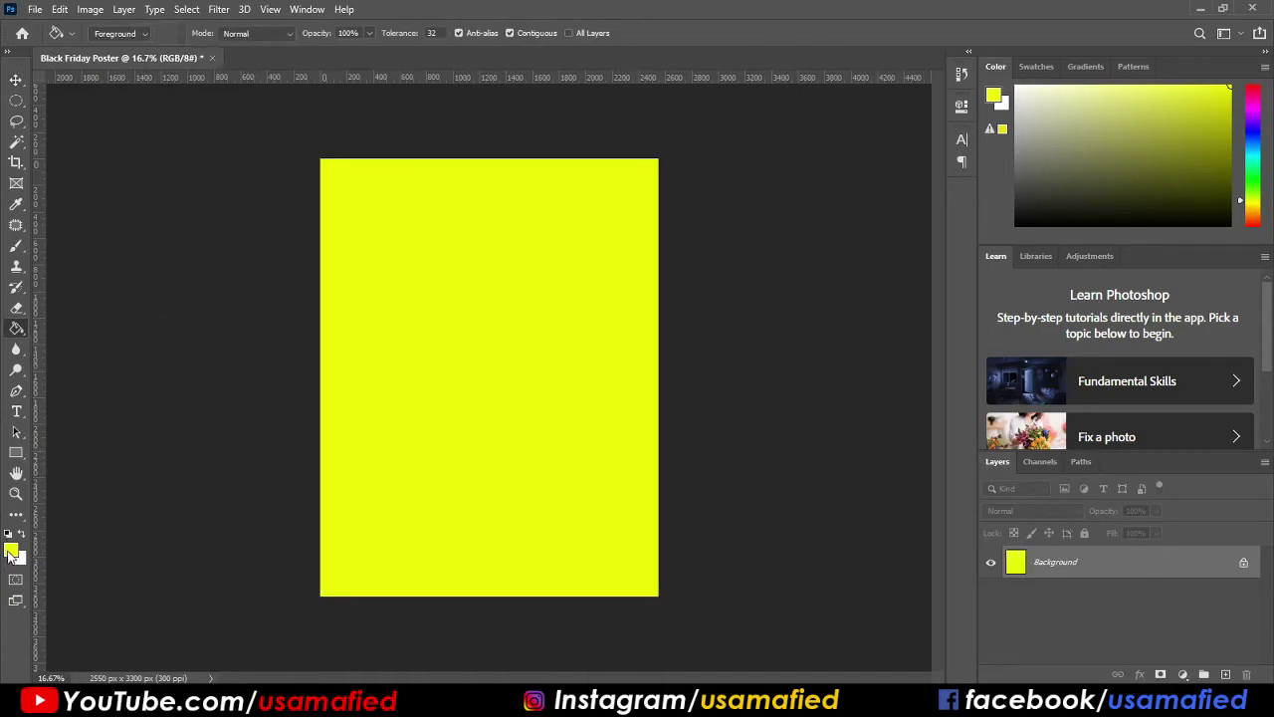
Adjust the foreground yellow to #d8ff00 and refill the background.
click(11, 551)
click(1043, 251)
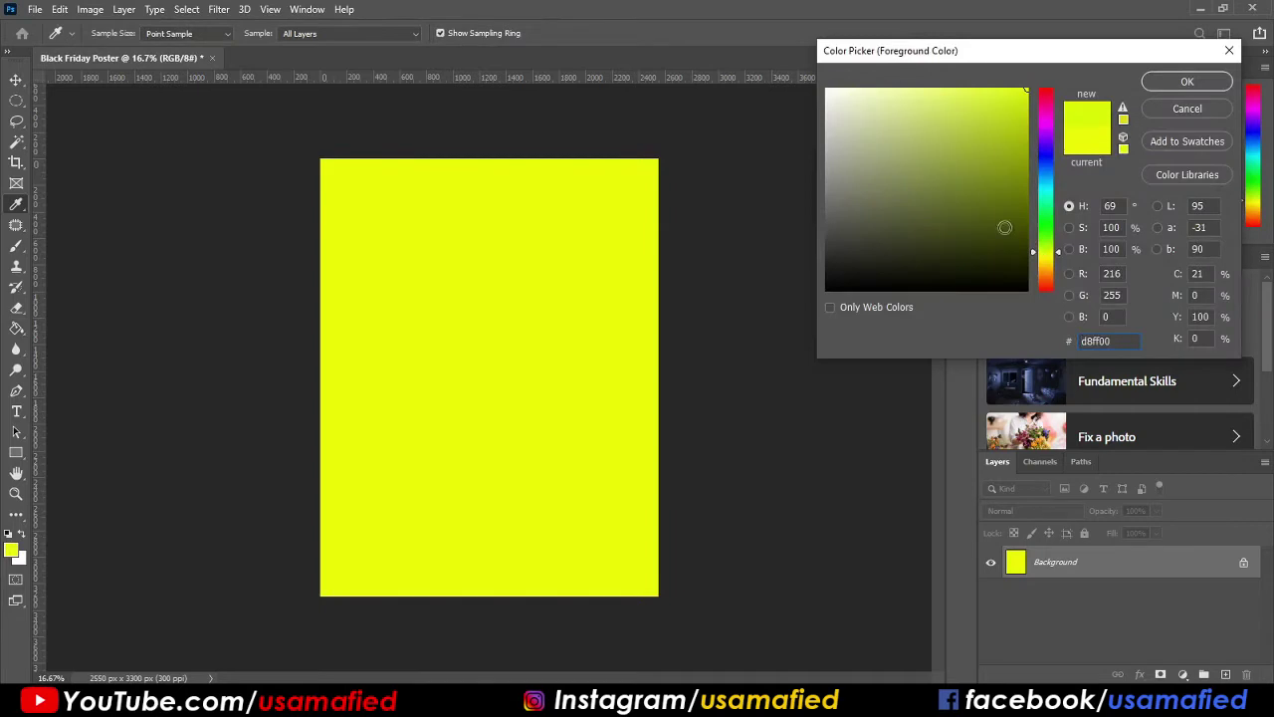
key(Return)
key(g)
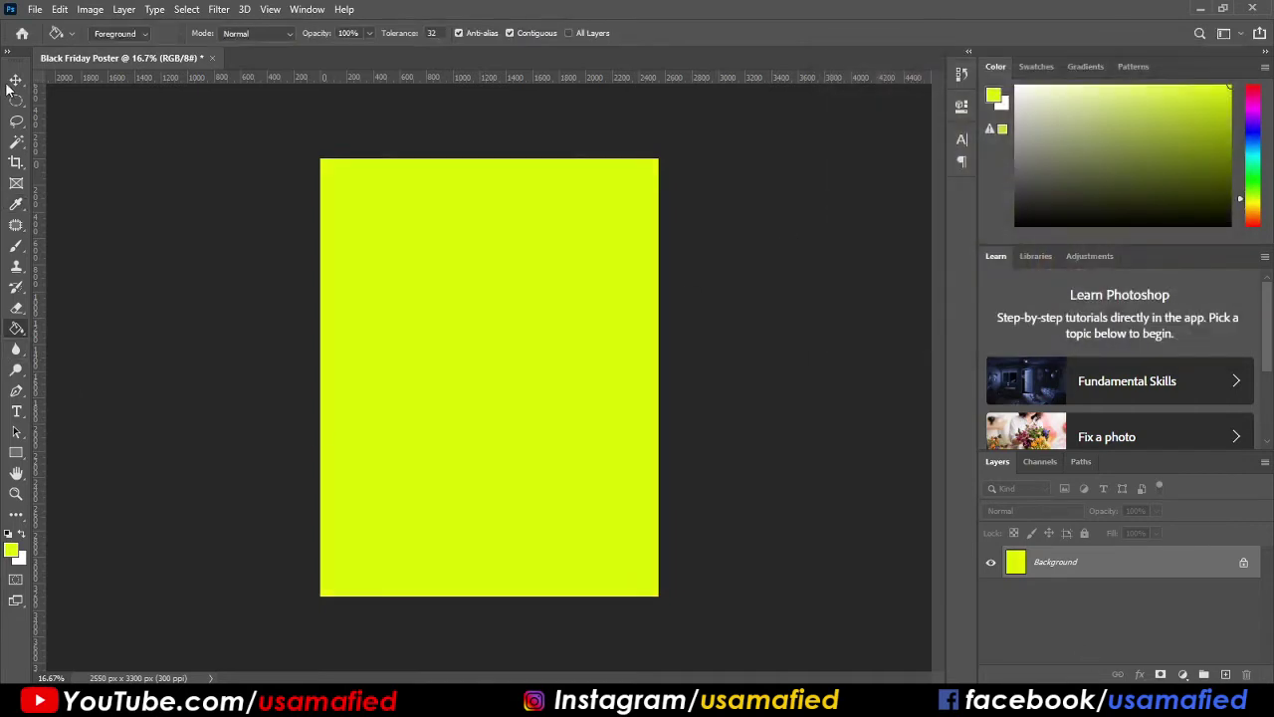
click(8, 86)
Draw an inset rectangle with a black 4 px stroke and no fill.
click(16, 453)
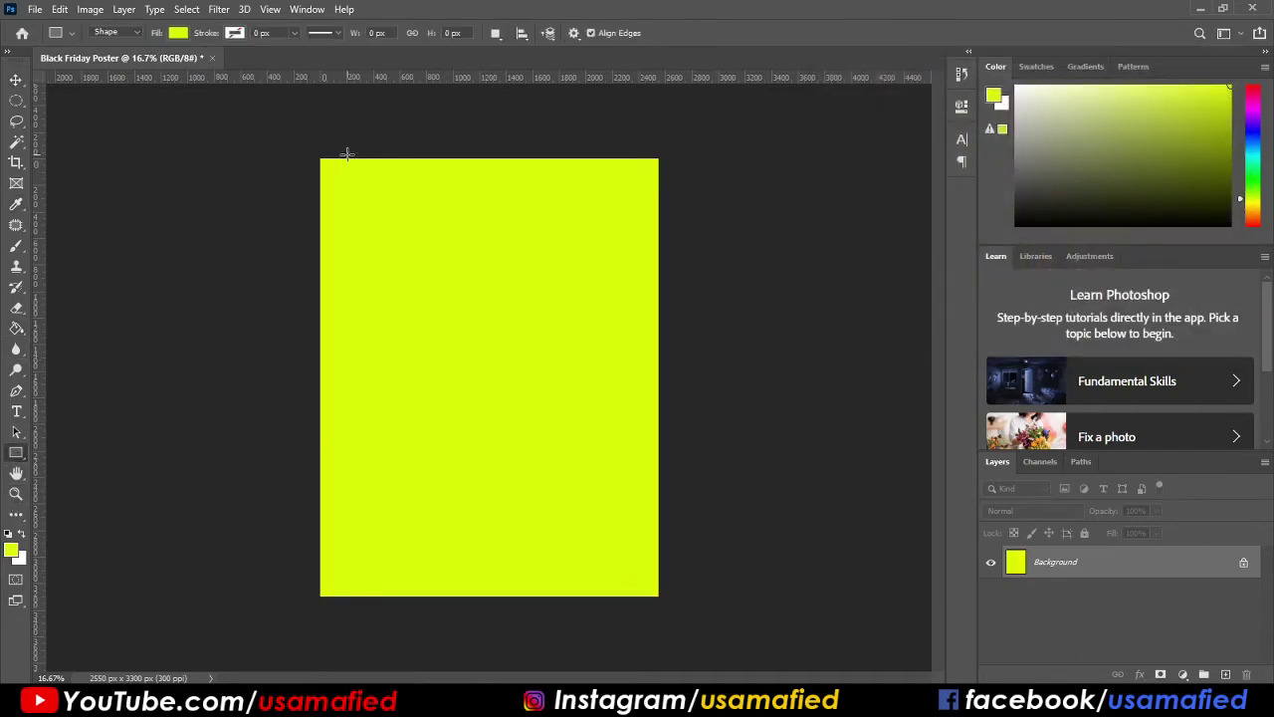
drag(331, 171, 640, 503)
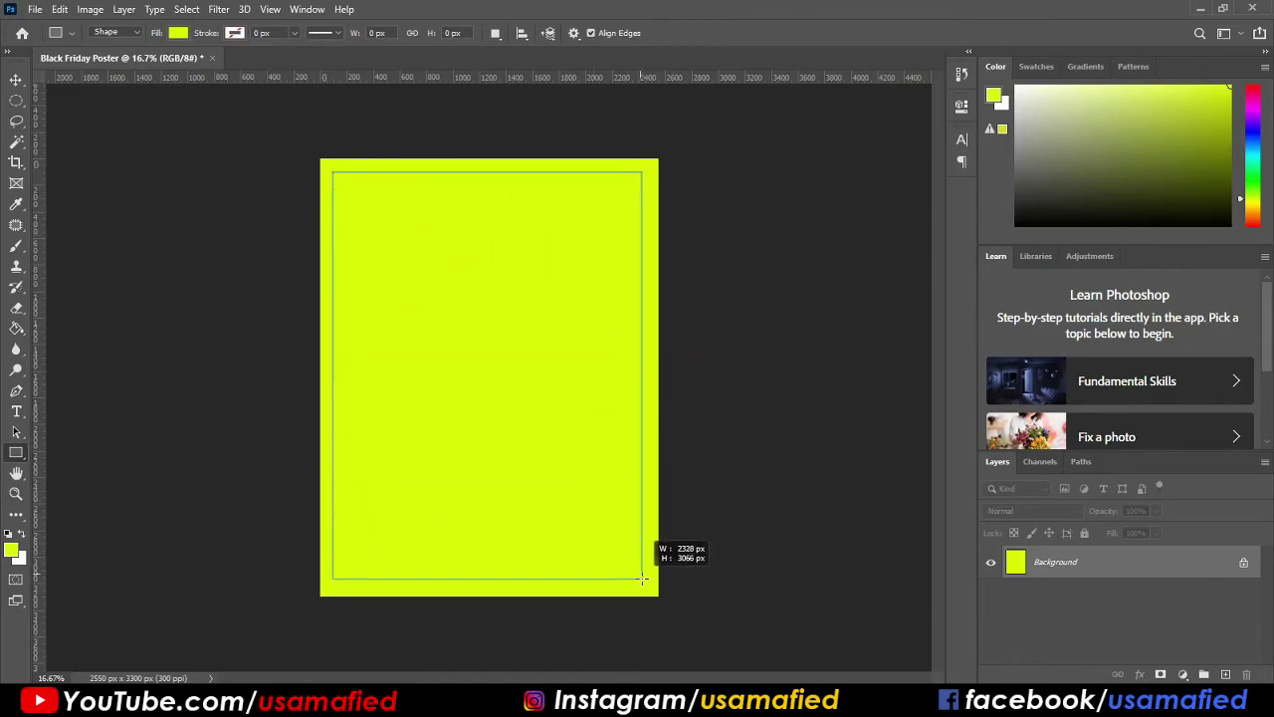
drag(640, 502, 642, 585)
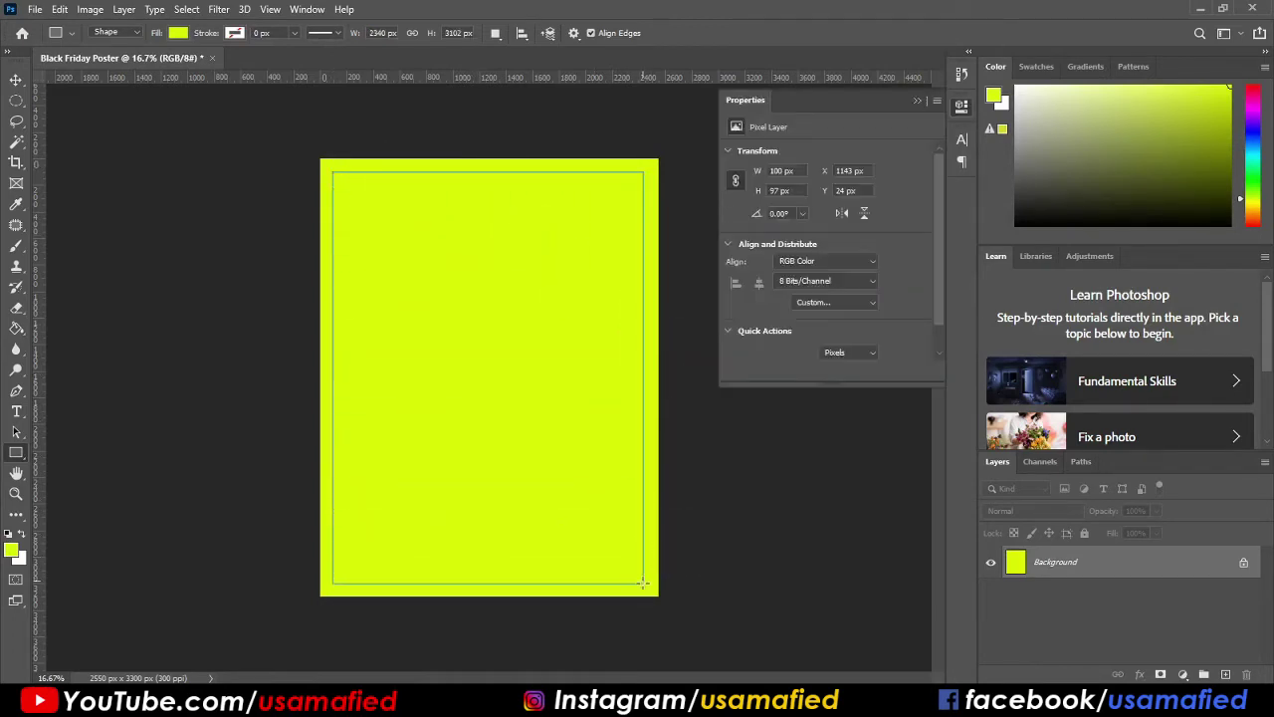
click(916, 101)
click(235, 34)
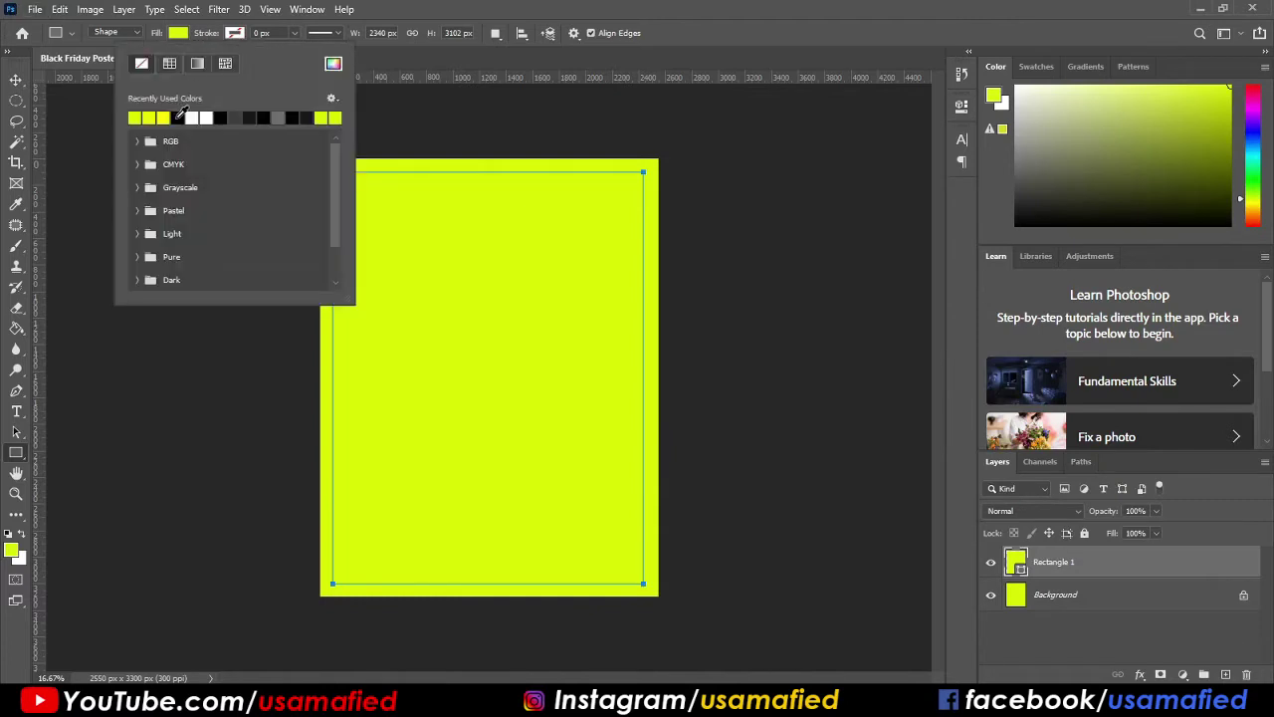
click(180, 117)
click(178, 33)
click(178, 33)
click(86, 63)
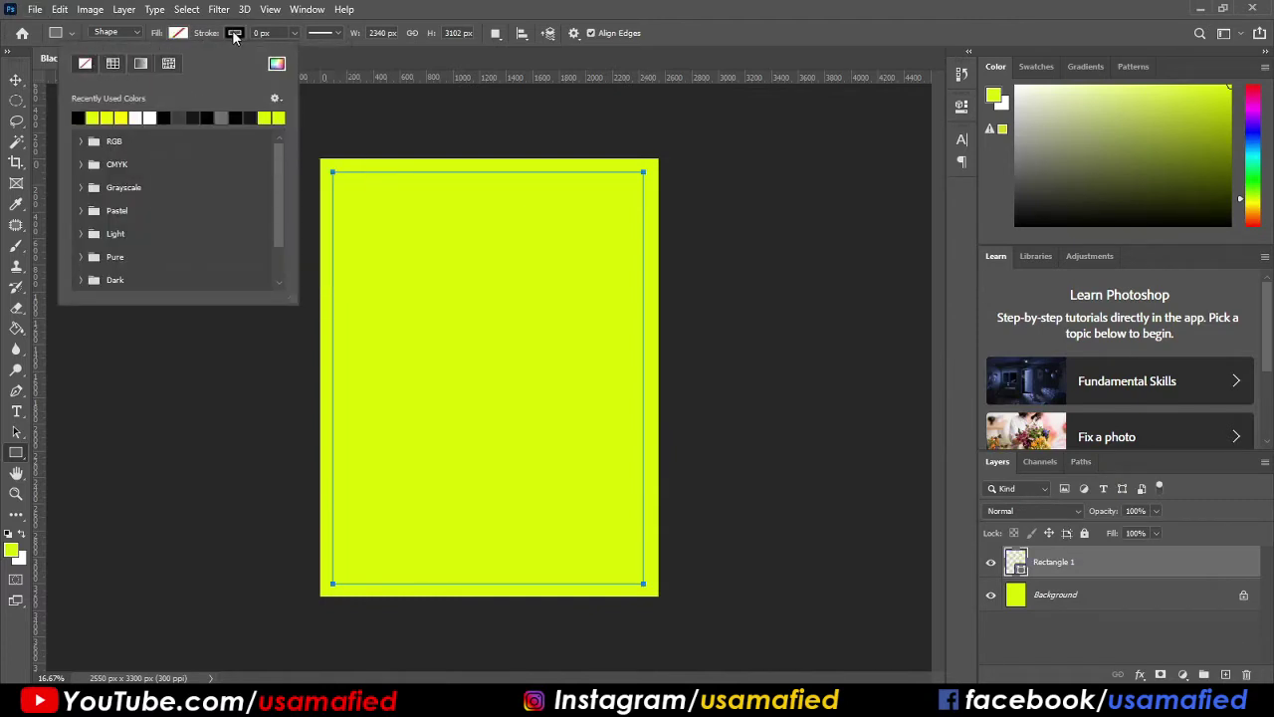
drag(204, 34, 212, 37)
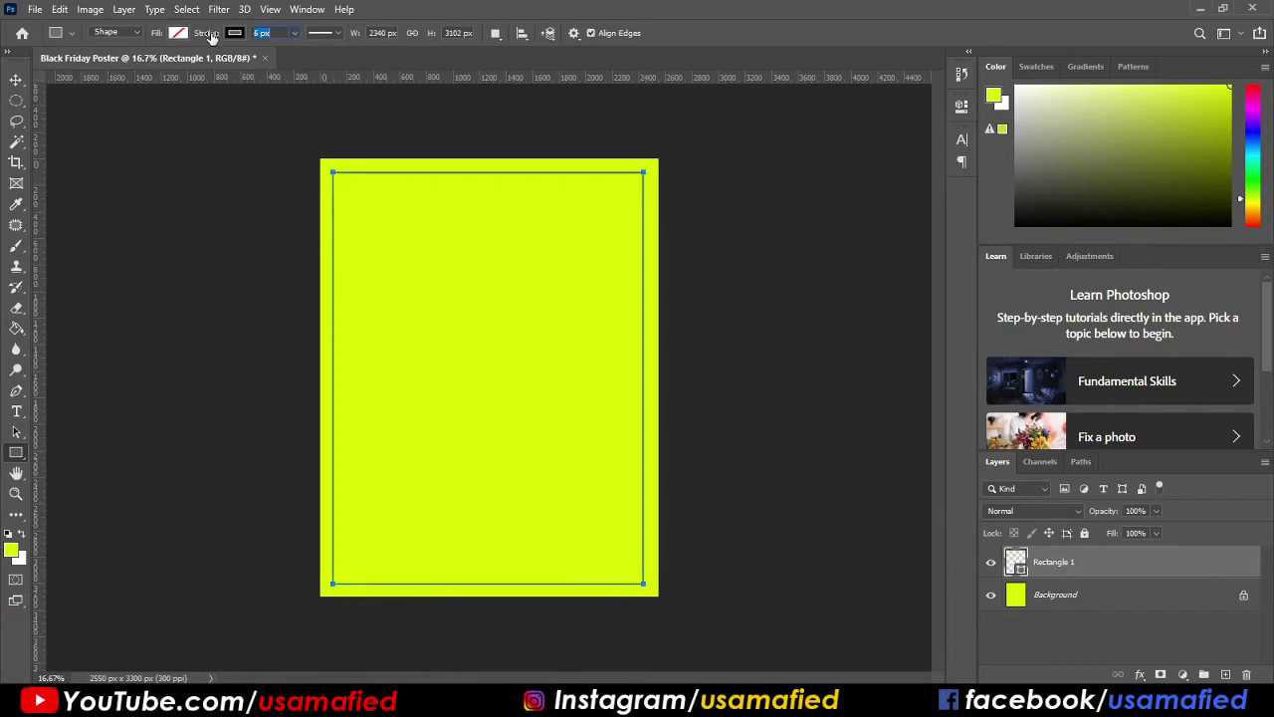
Centre the border rectangle on the Background layer and rasterize it.
click(15, 80)
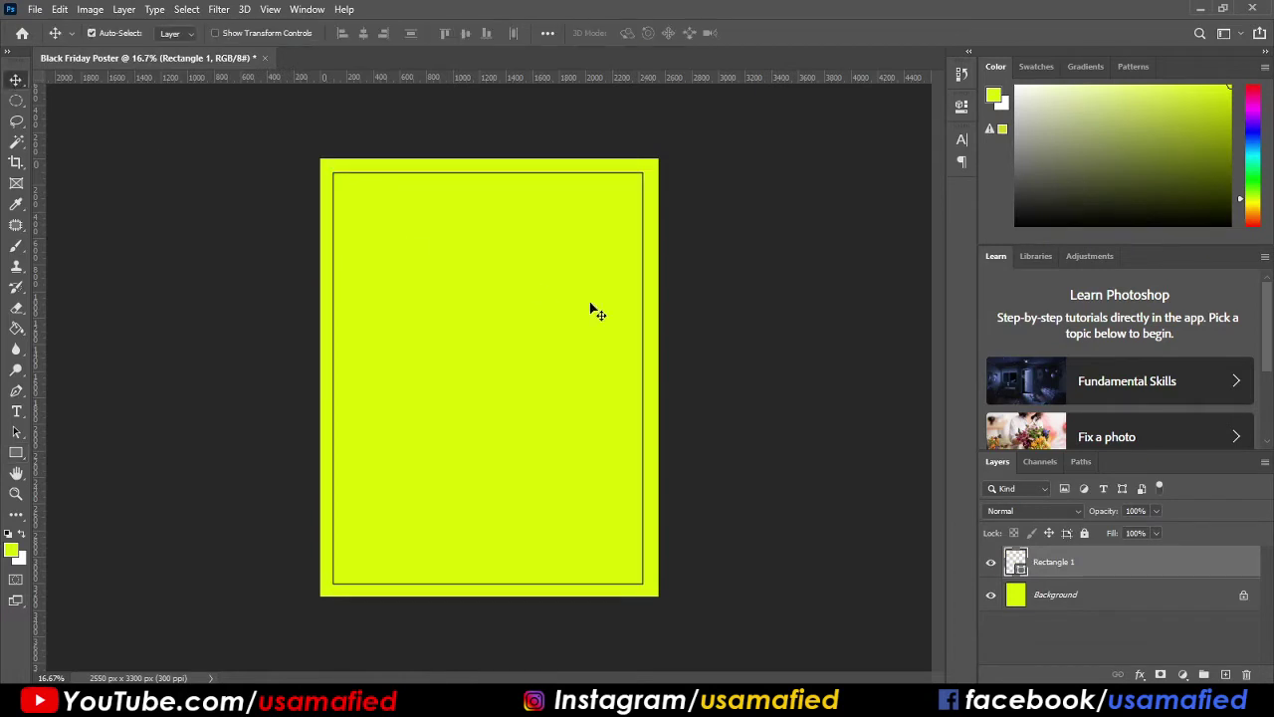
shift+click(1065, 595)
click(364, 32)
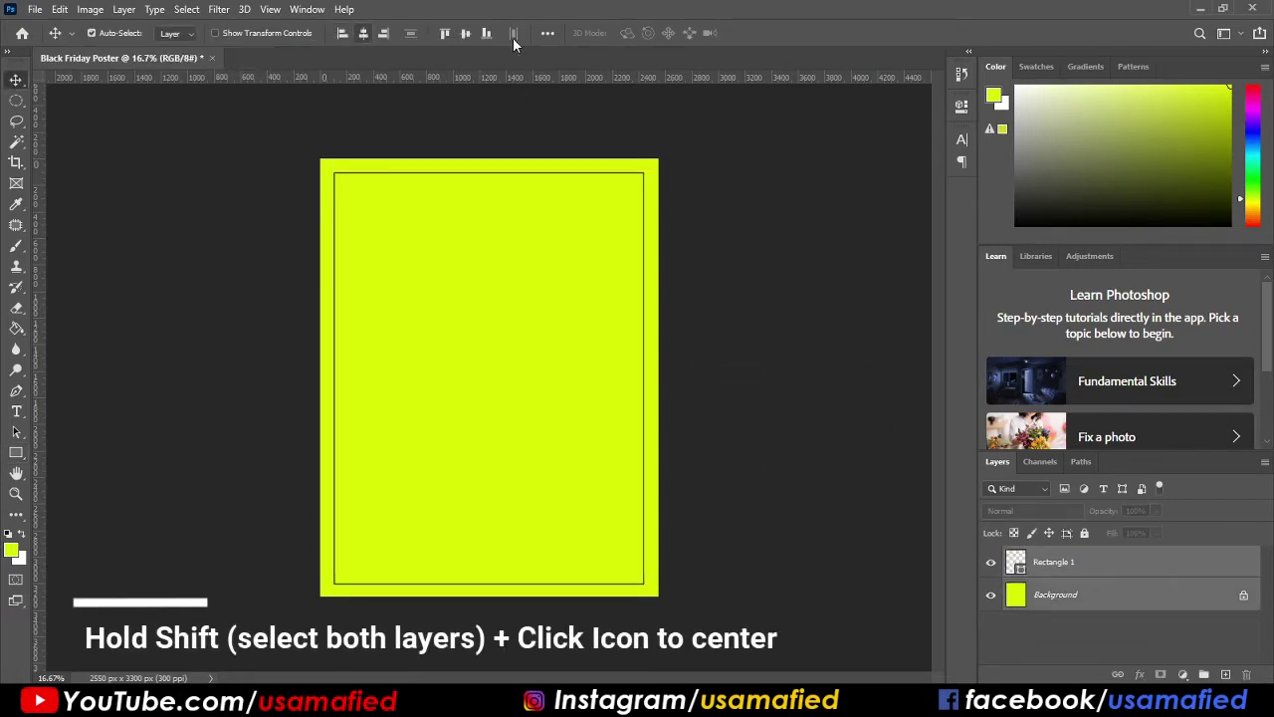
click(466, 33)
click(1100, 567)
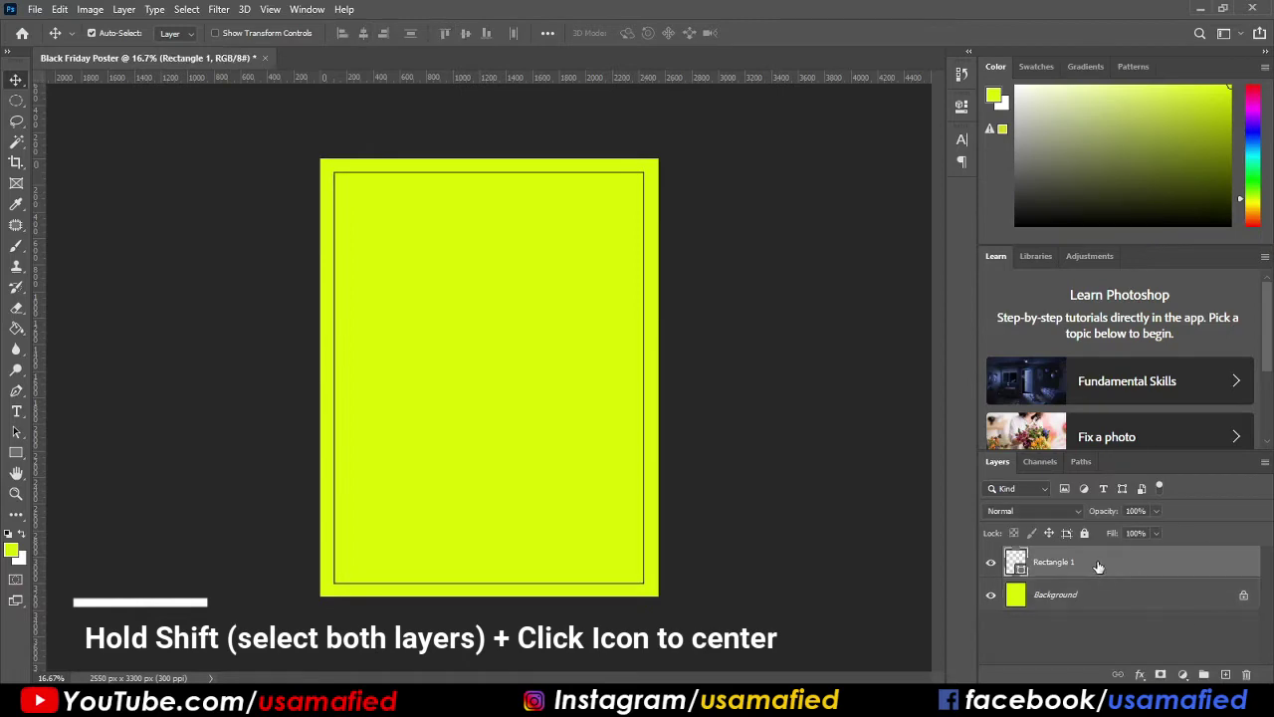
right_click(1088, 577)
click(901, 255)
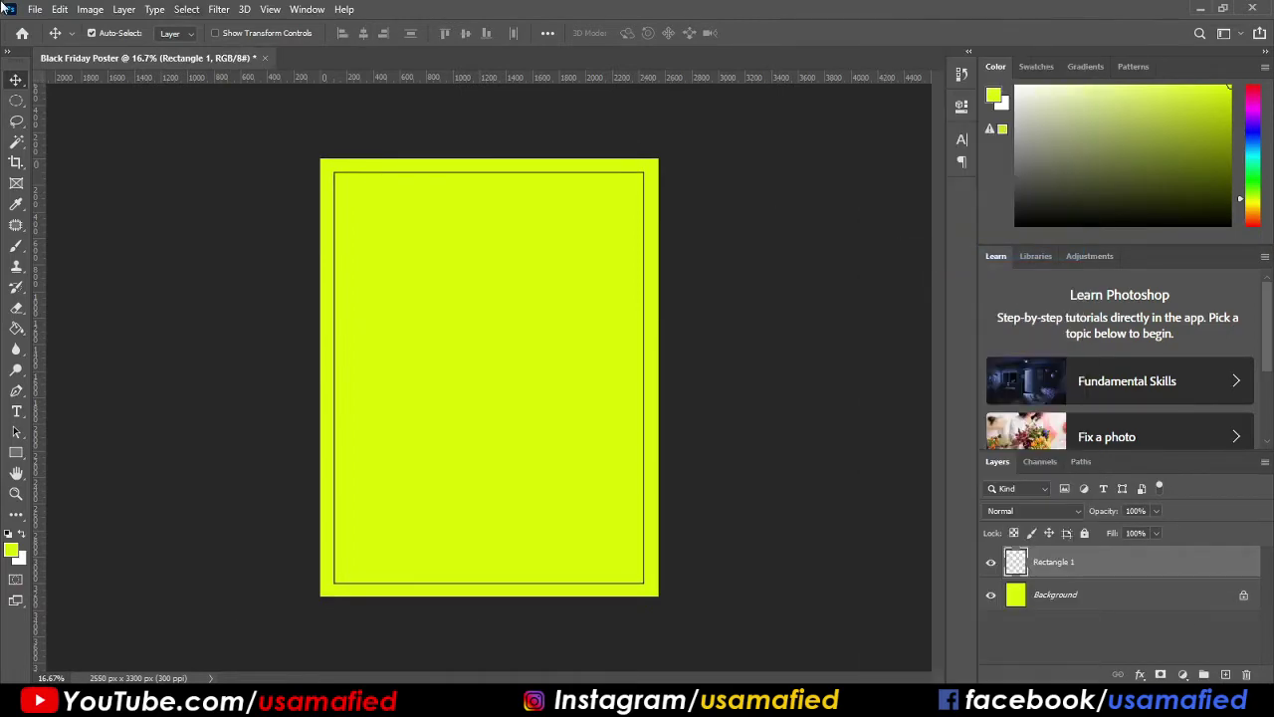
Add SPECIAL OFFER text, enlarge it and move it up to the top border.
click(16, 411)
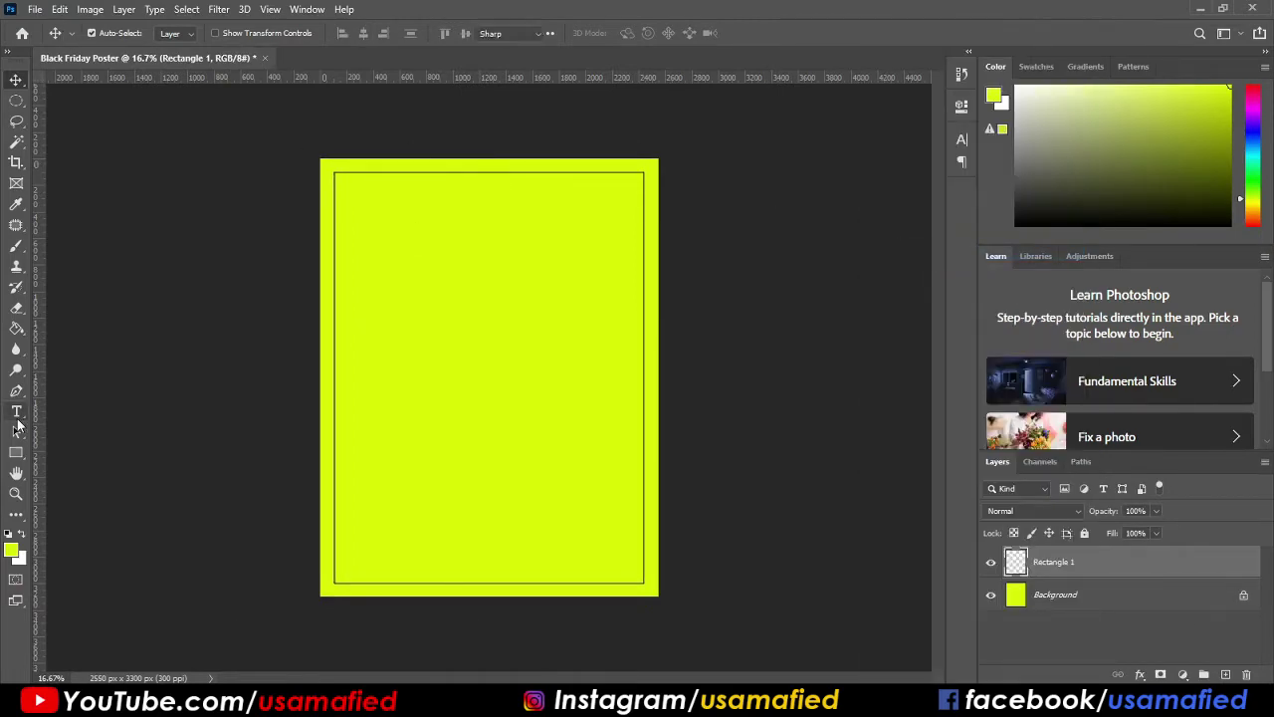
click(417, 401)
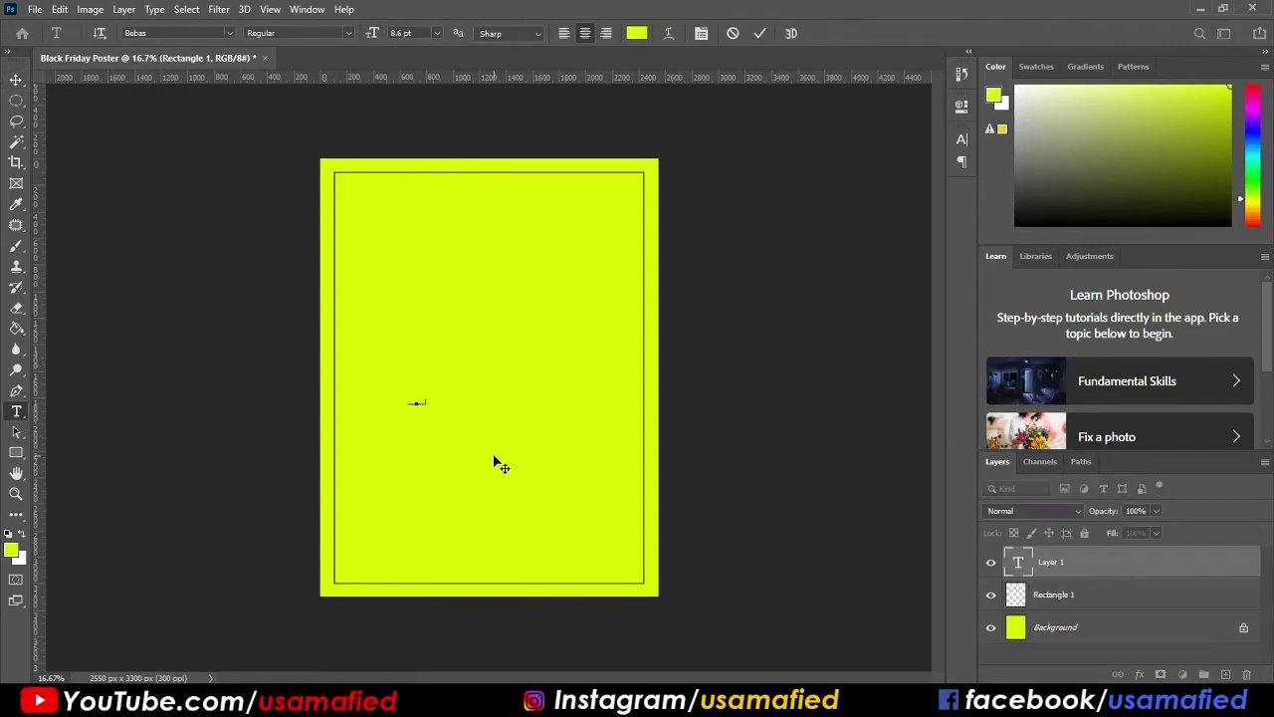
click(500, 466)
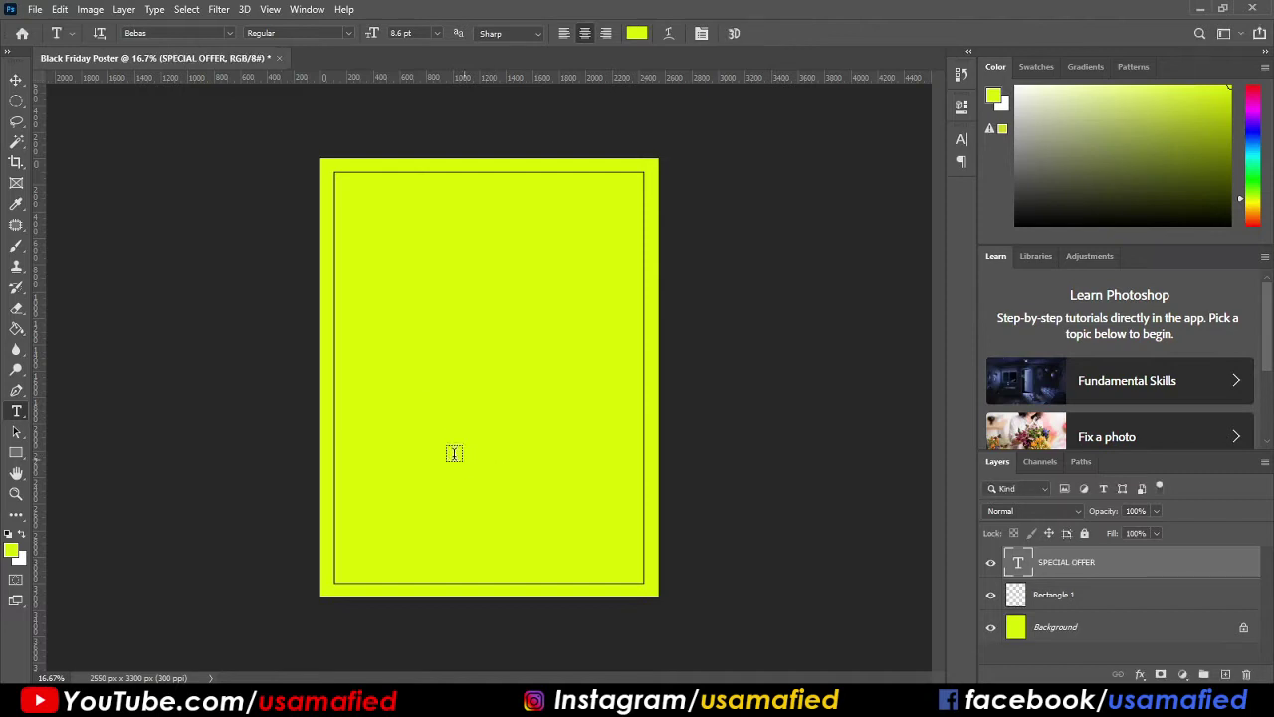
click(16, 79)
key(ctrl+t)
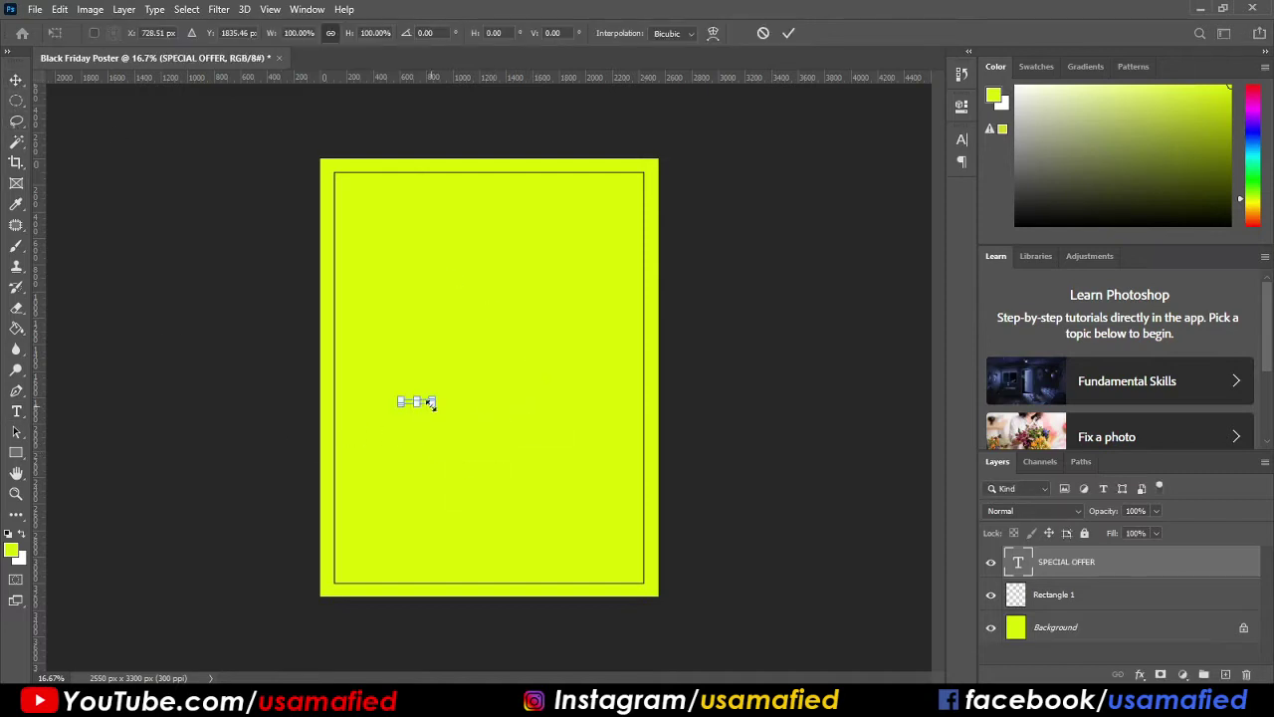
drag(438, 408, 533, 465)
key(Return)
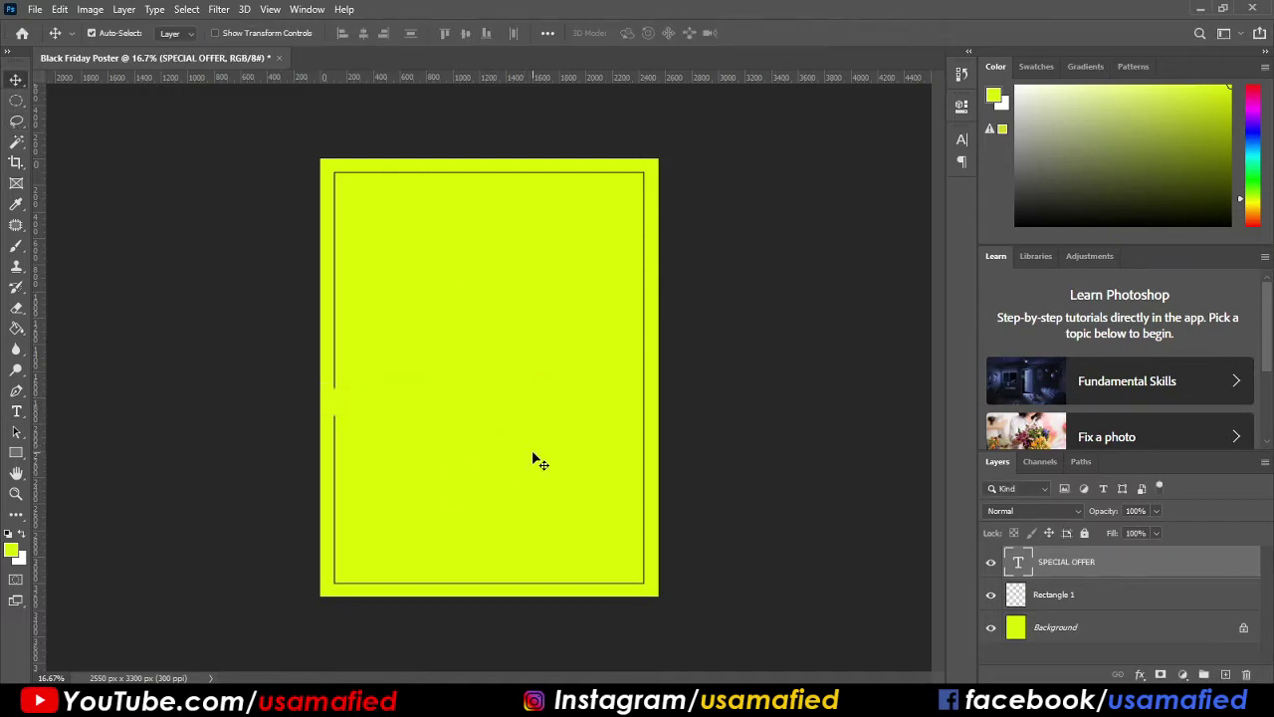
drag(405, 403, 487, 185)
Set the foreground colour to black and apply Century Gothic to SPECIAL OFFER.
click(1205, 202)
drag(1204, 202, 1230, 226)
key(t)
click(476, 187)
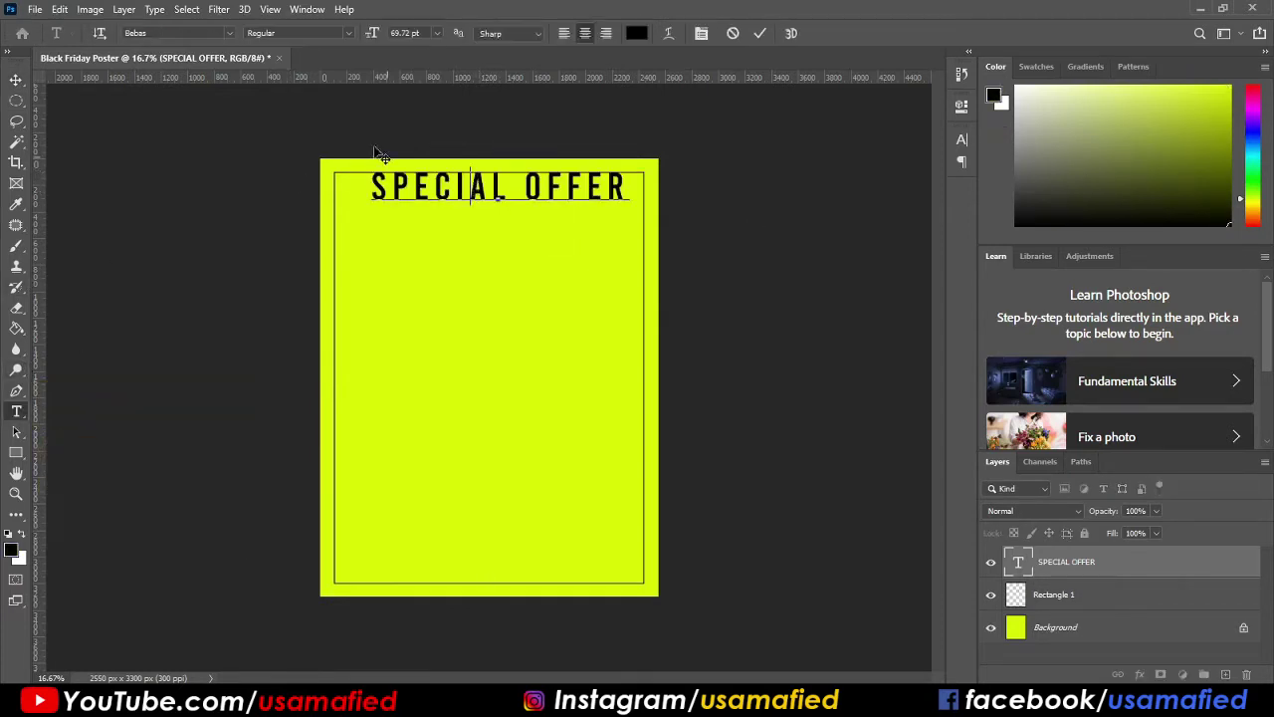
key(ctrl+a)
text(centu)
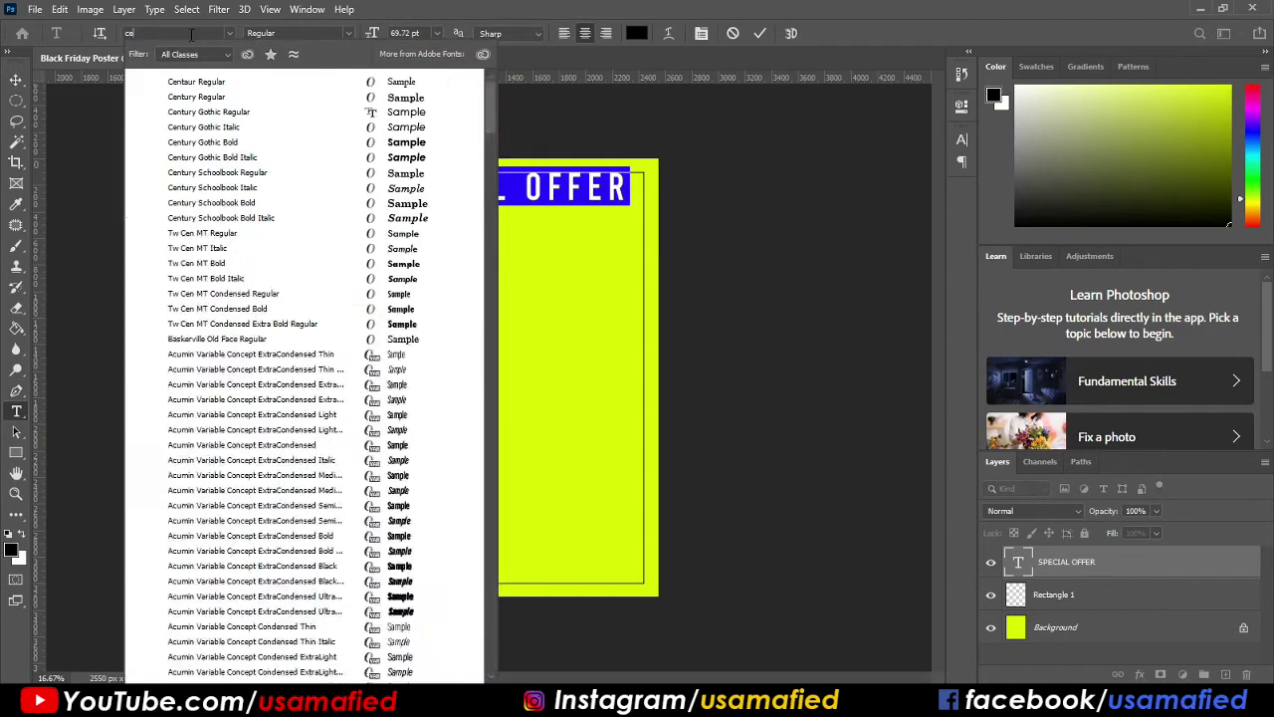
click(214, 97)
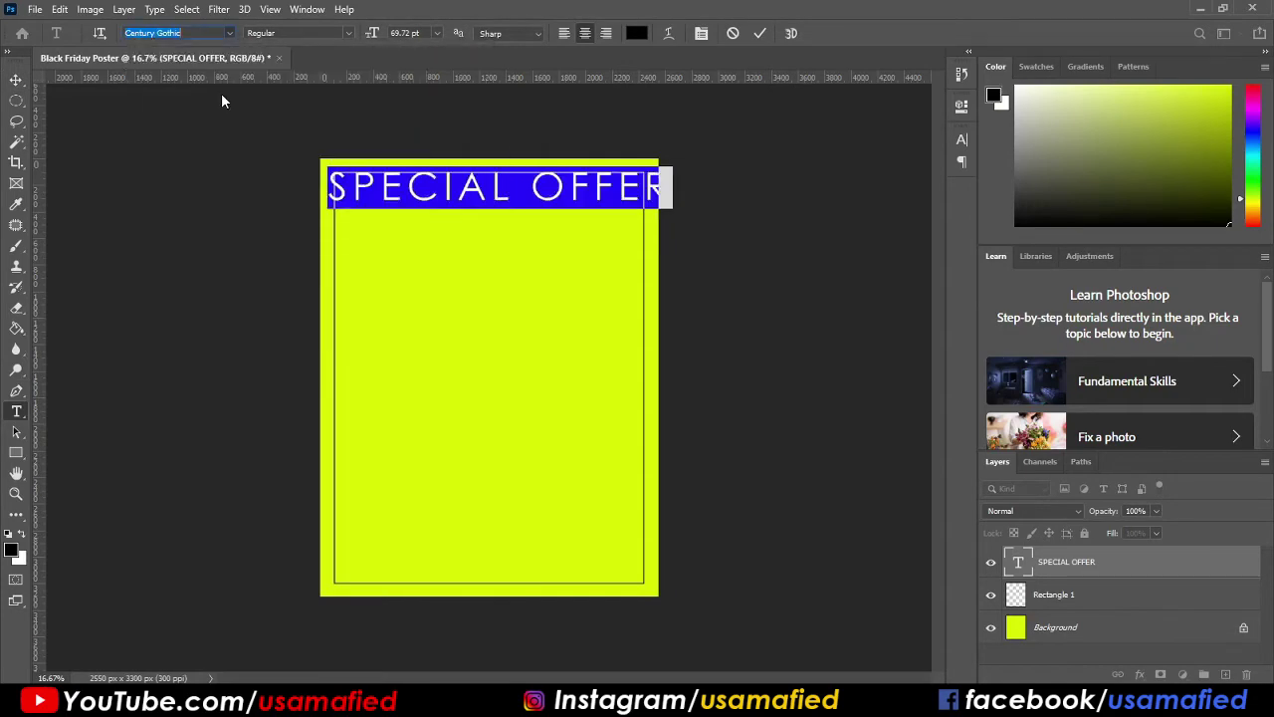
Set SPECIAL OFFER tracking to 0, shrink it to about 65% and place it on the top border.
click(962, 139)
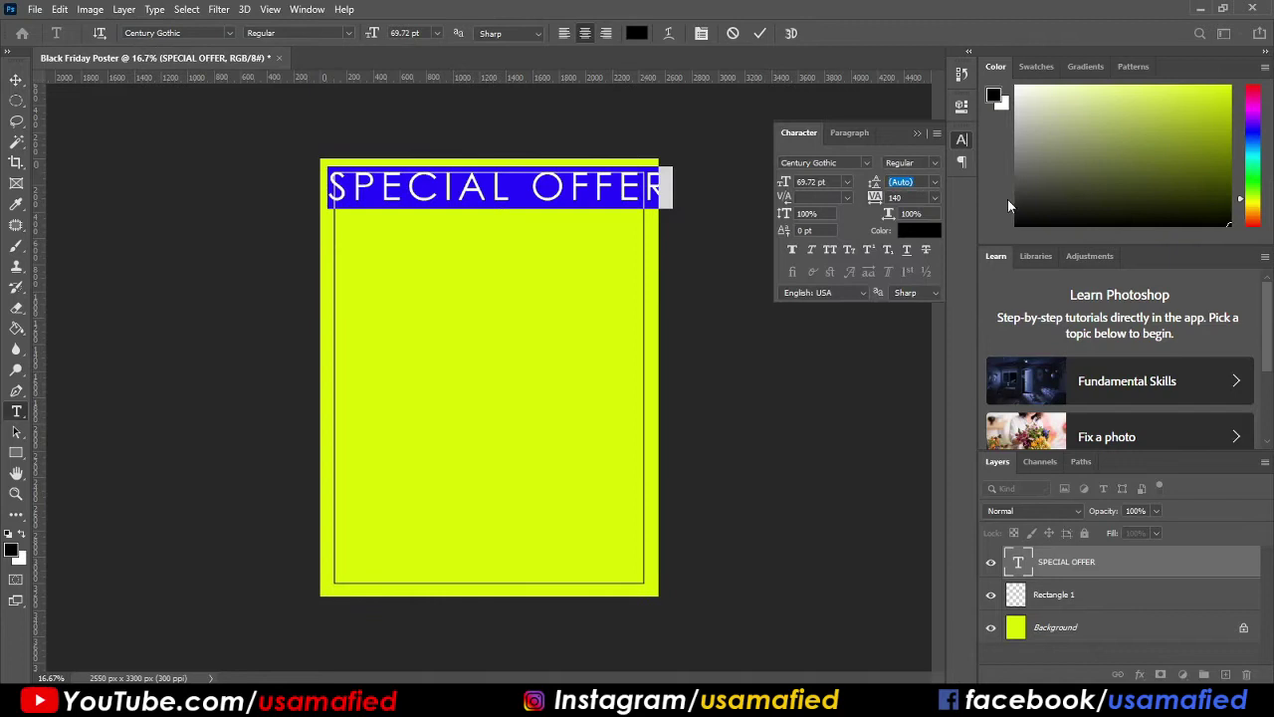
click(934, 199)
click(922, 293)
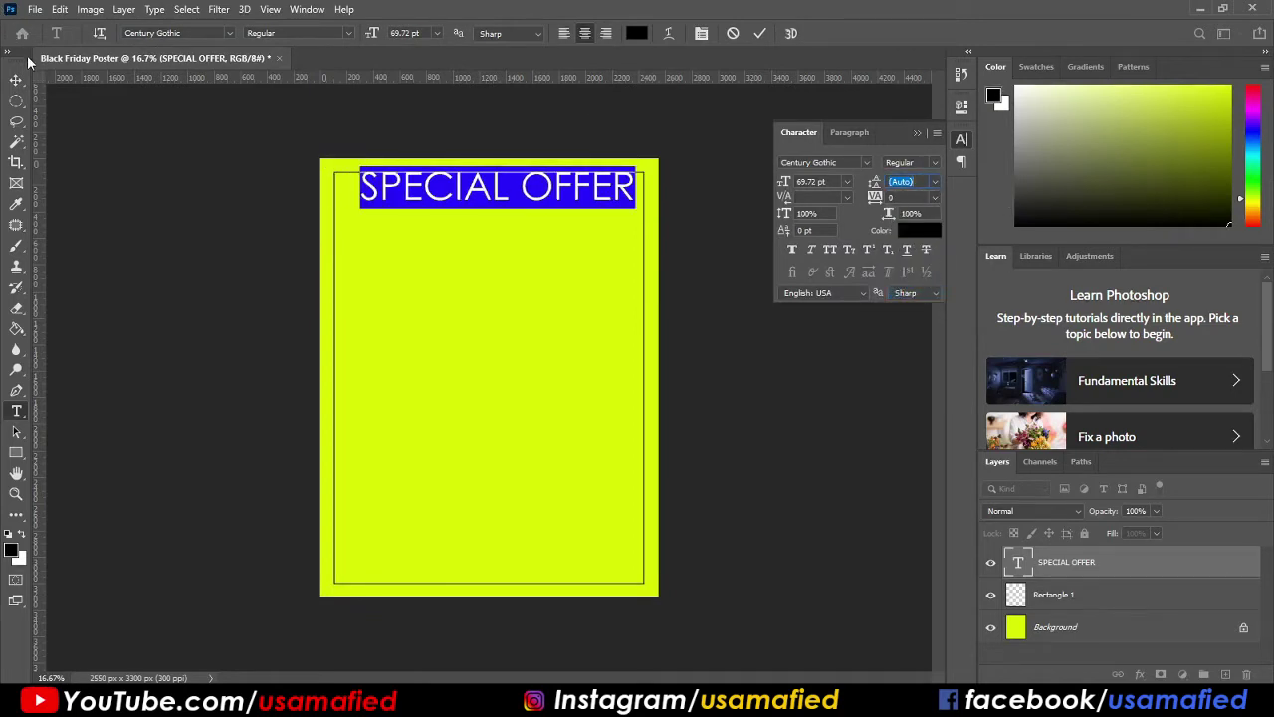
click(16, 80)
key(ctrl+t)
drag(634, 186, 585, 185)
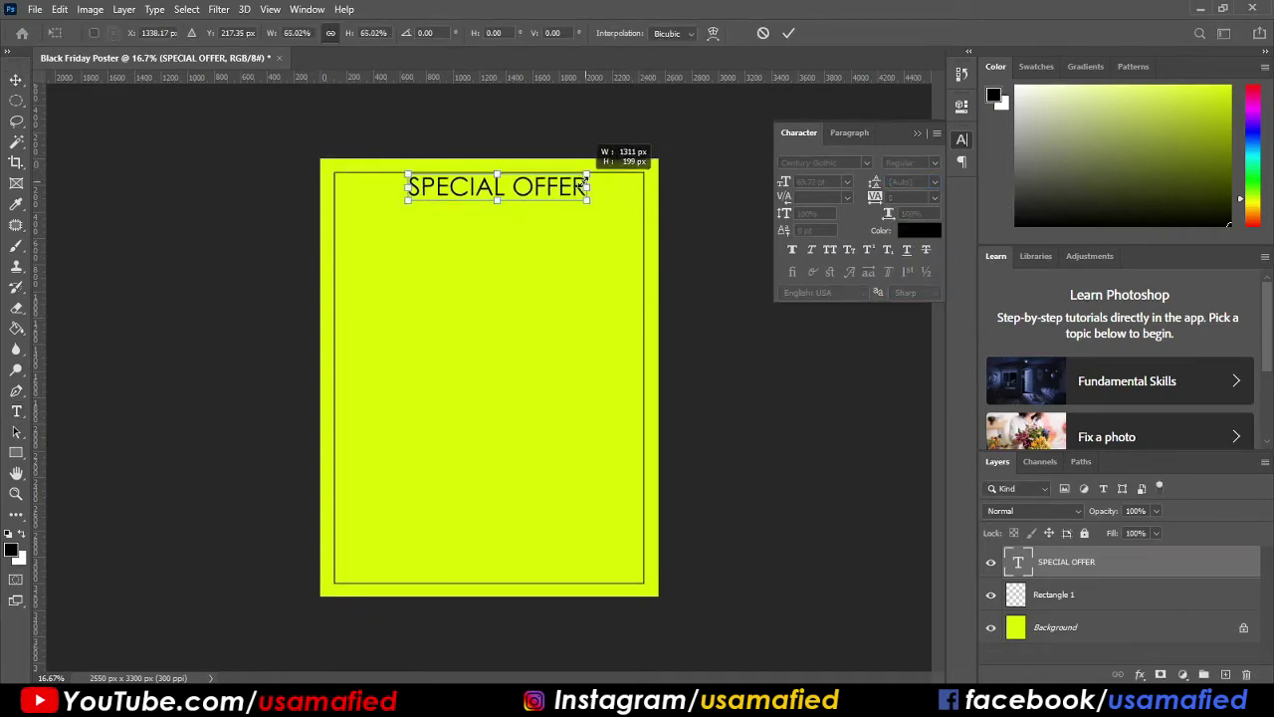
key(Return)
mouse_move(492, 198)
mouse_down()
mouse_move(467, 182)
mouse_move(487, 185)
mouse_up()
Narrow SPECIAL OFFER slightly, to about 95% width.
key(ctrl+t)
drag(578, 160, 567, 161)
key(Return)
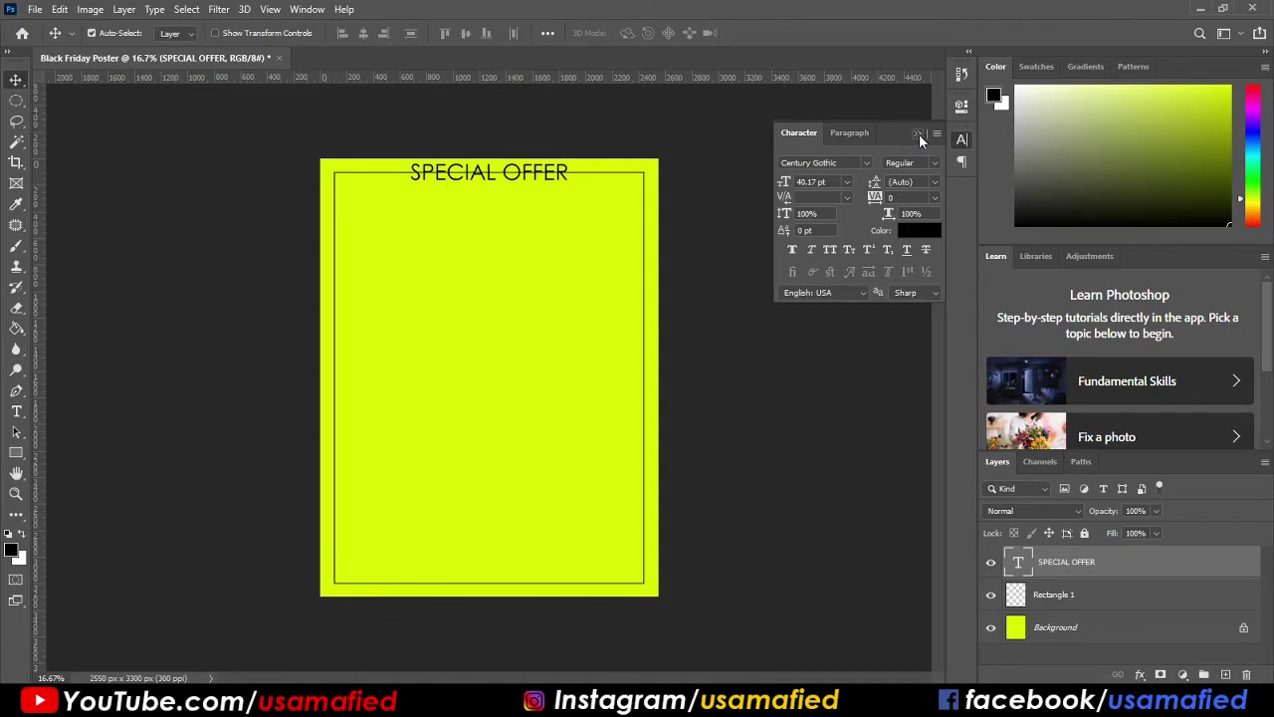
click(920, 140)
key(ctrl+t)
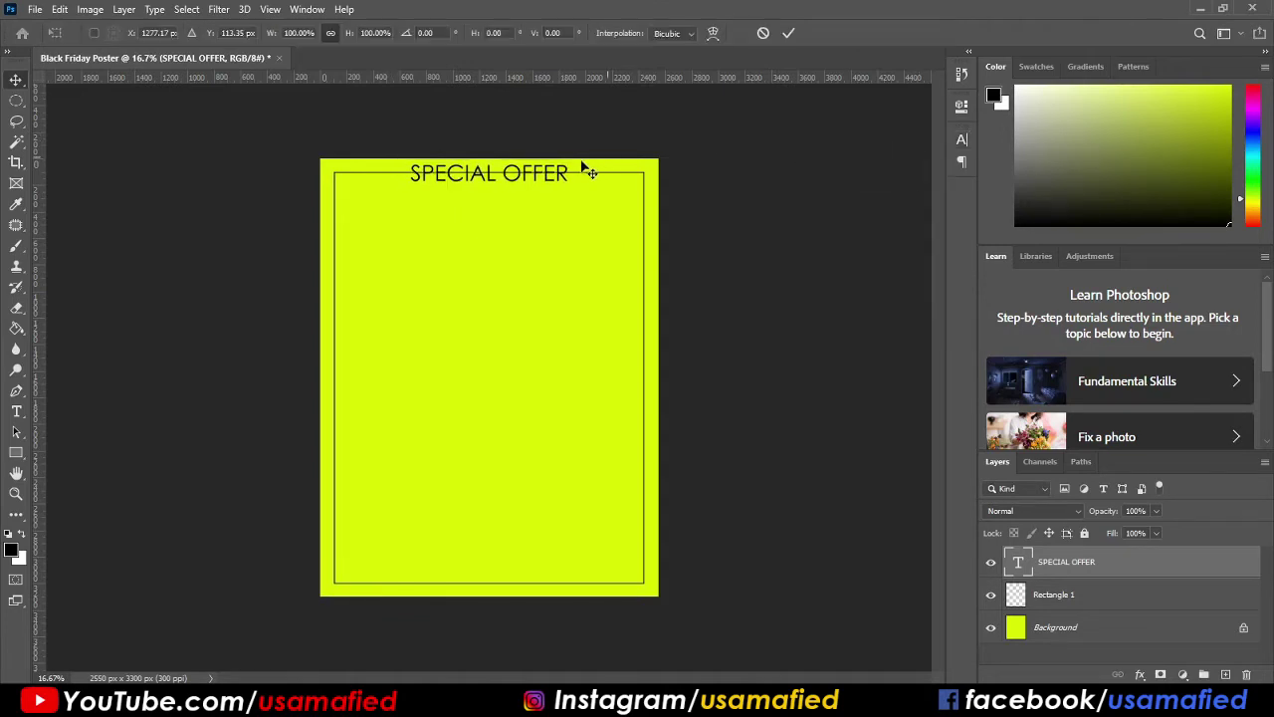
drag(568, 162, 563, 161)
Delete the border line inside a rectangular selection around SPECIAL OFFER.
key(Return)
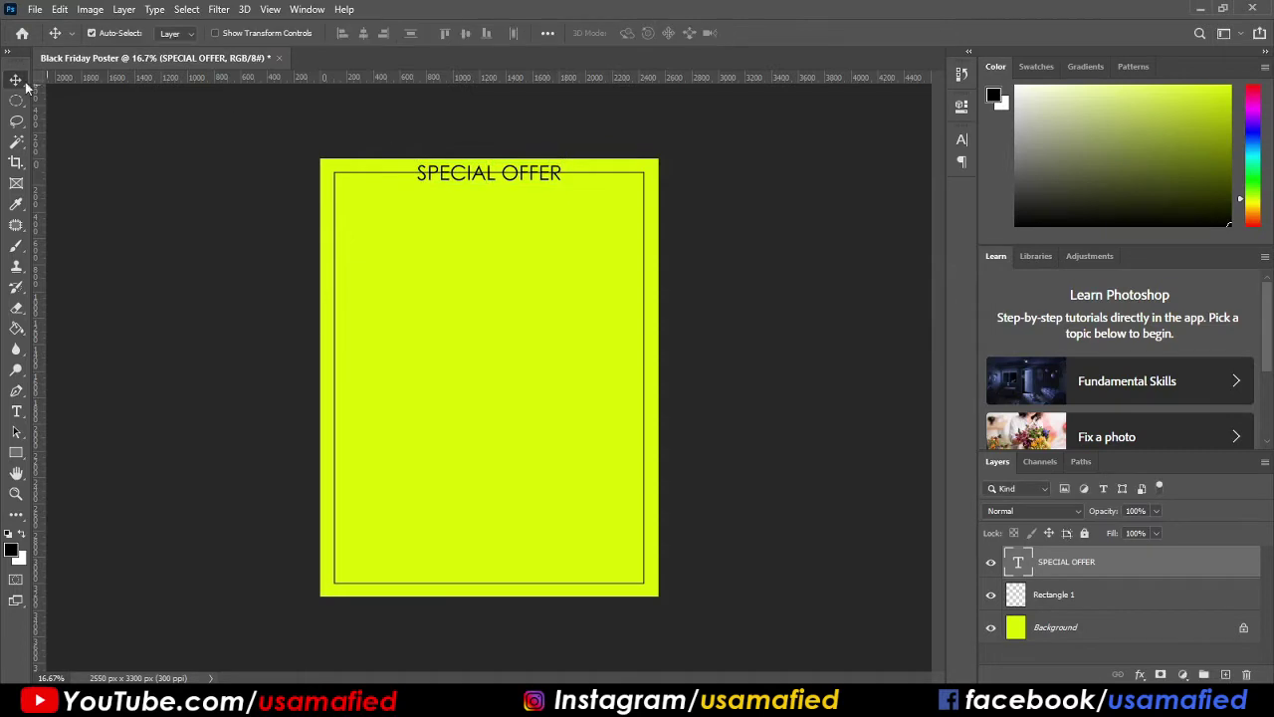
click(16, 100)
key(shift+m)
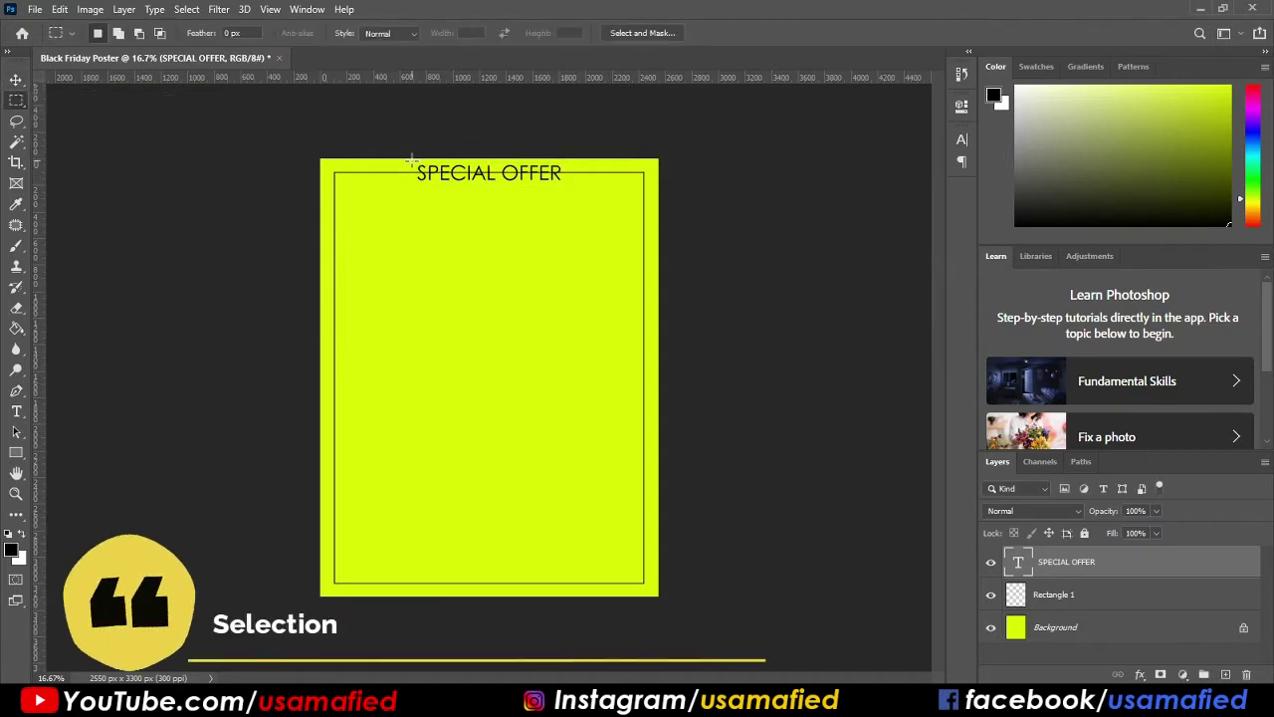
mouse_move(414, 163)
mouse_down()
mouse_move(482, 186)
mouse_move(568, 185)
mouse_up()
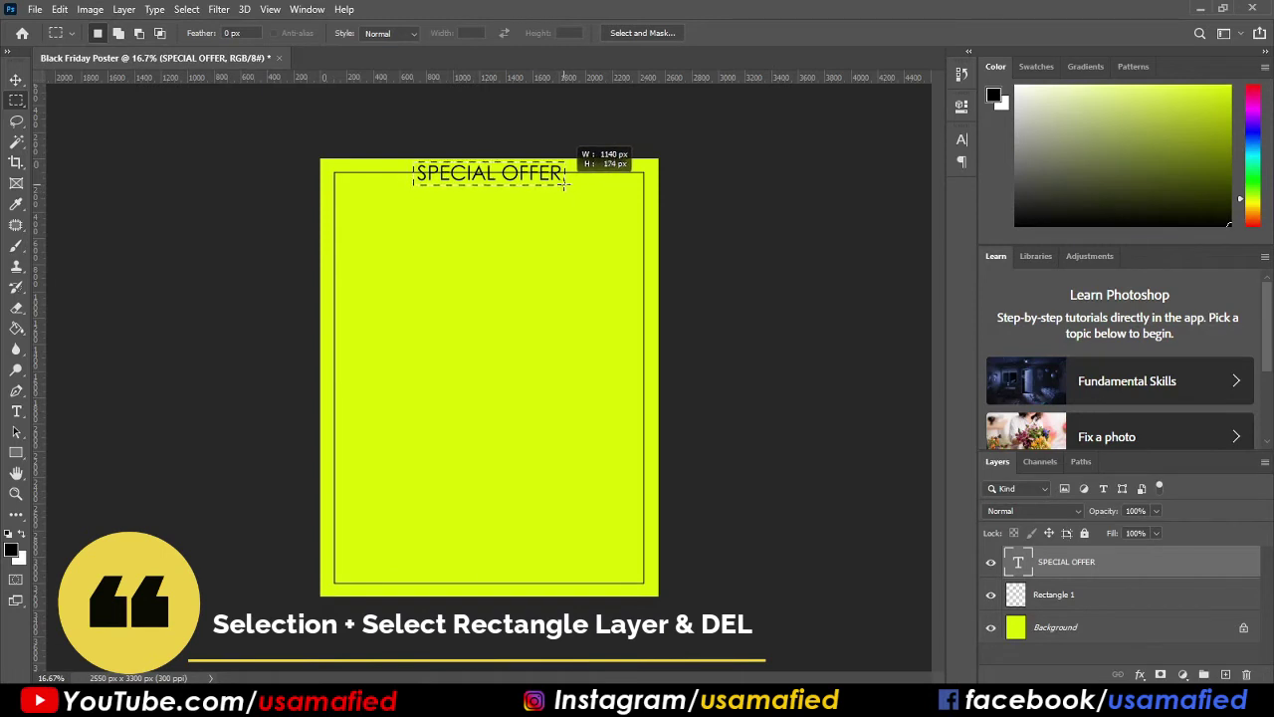
drag(567, 185, 563, 184)
click(1145, 594)
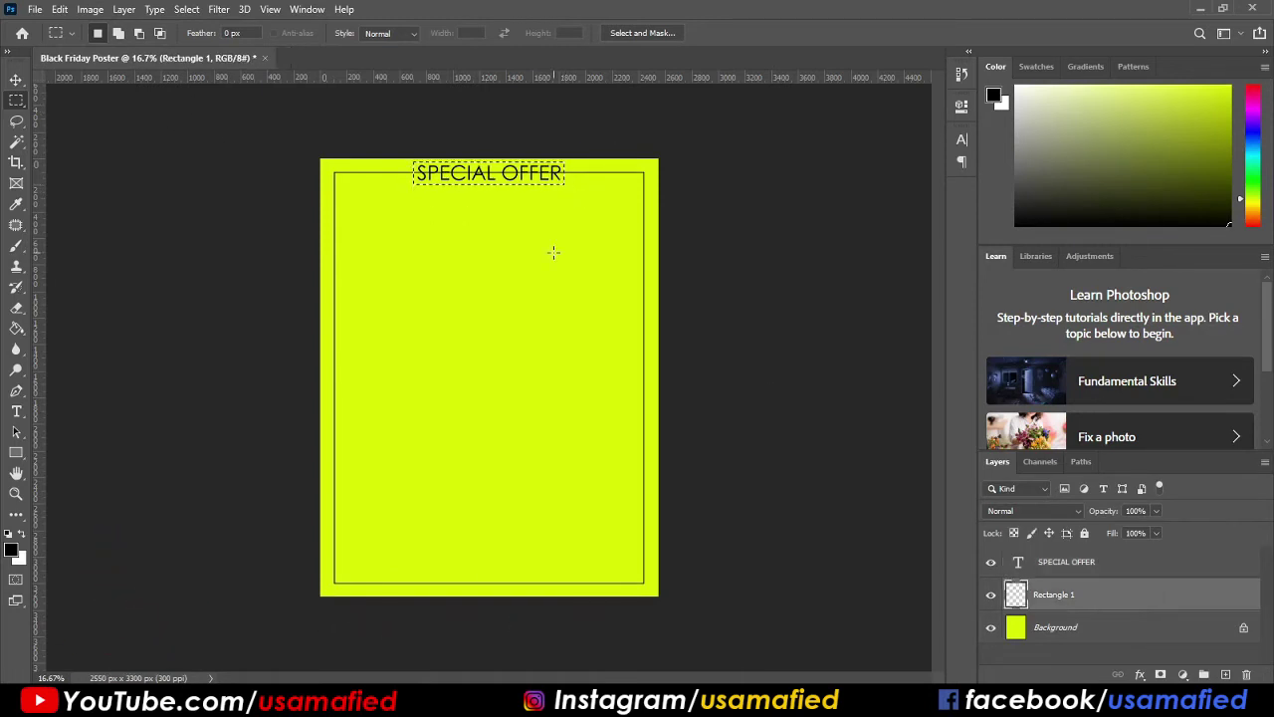
key(ctrl+d)
key(v)
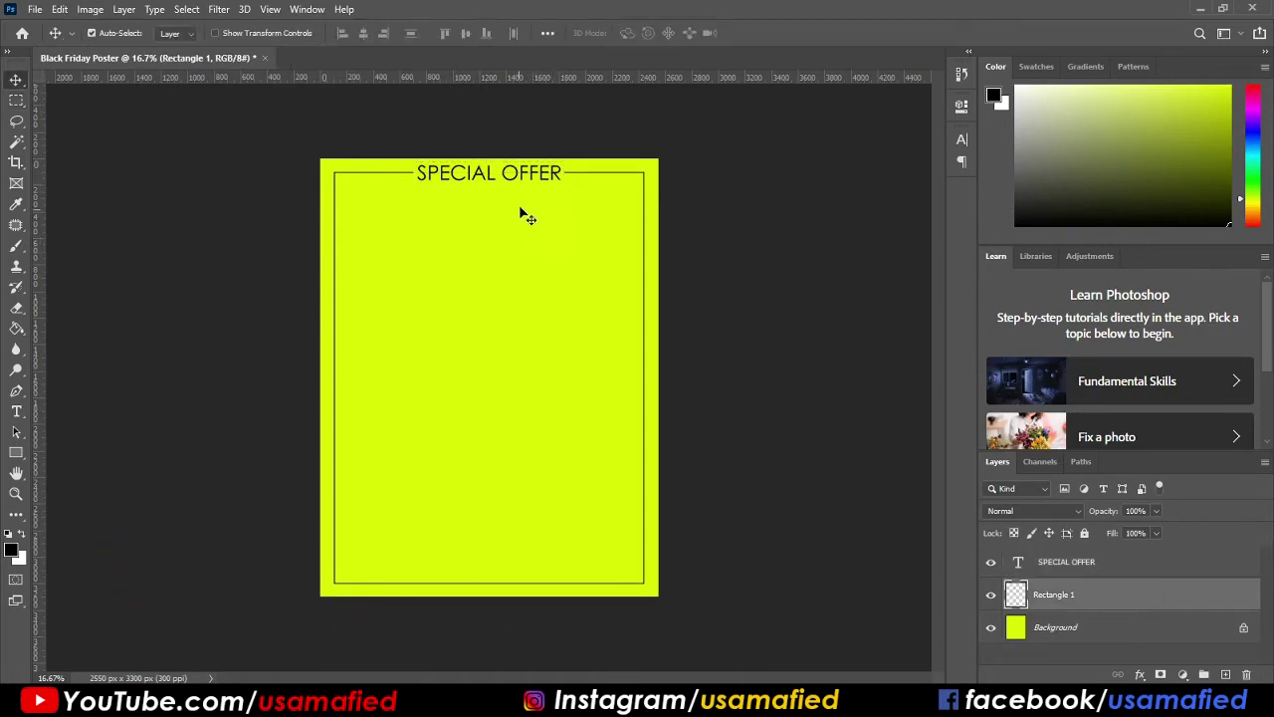
click(1058, 560)
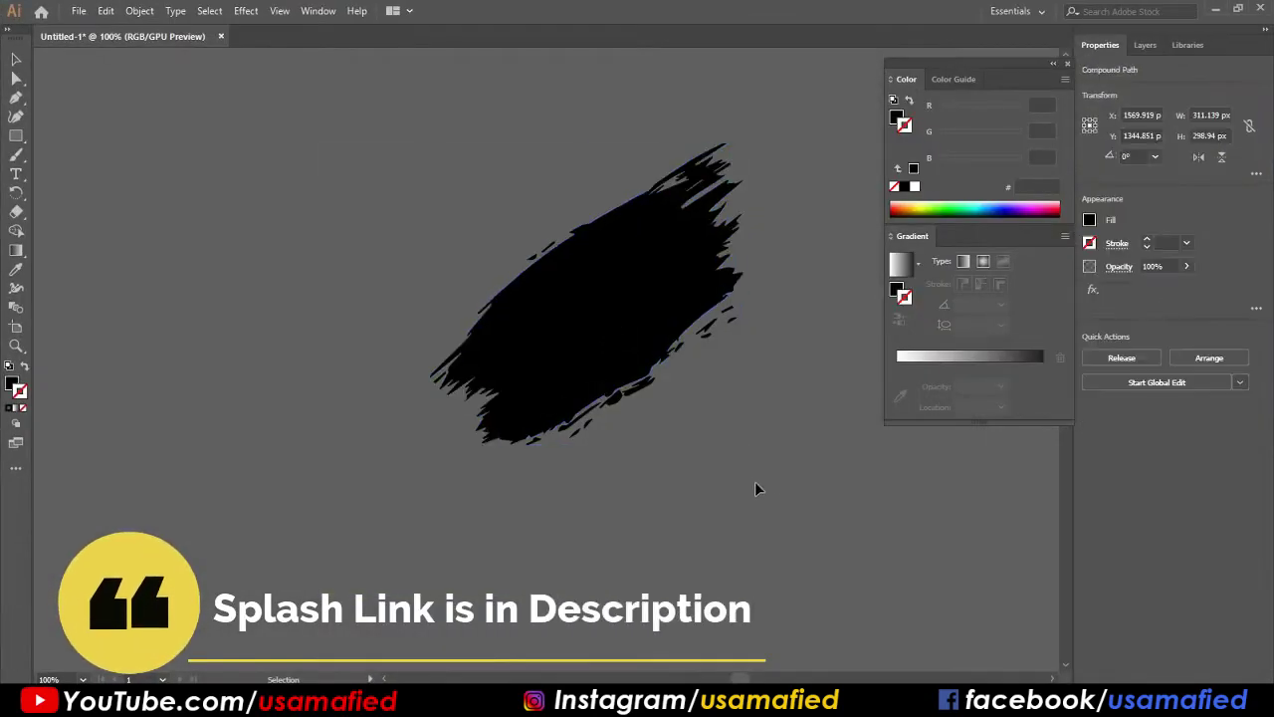
Select the black brush splash artwork and carry it toward the poster.
click(754, 488)
drag(441, 140, 756, 453)
drag(611, 318, 318, 677)
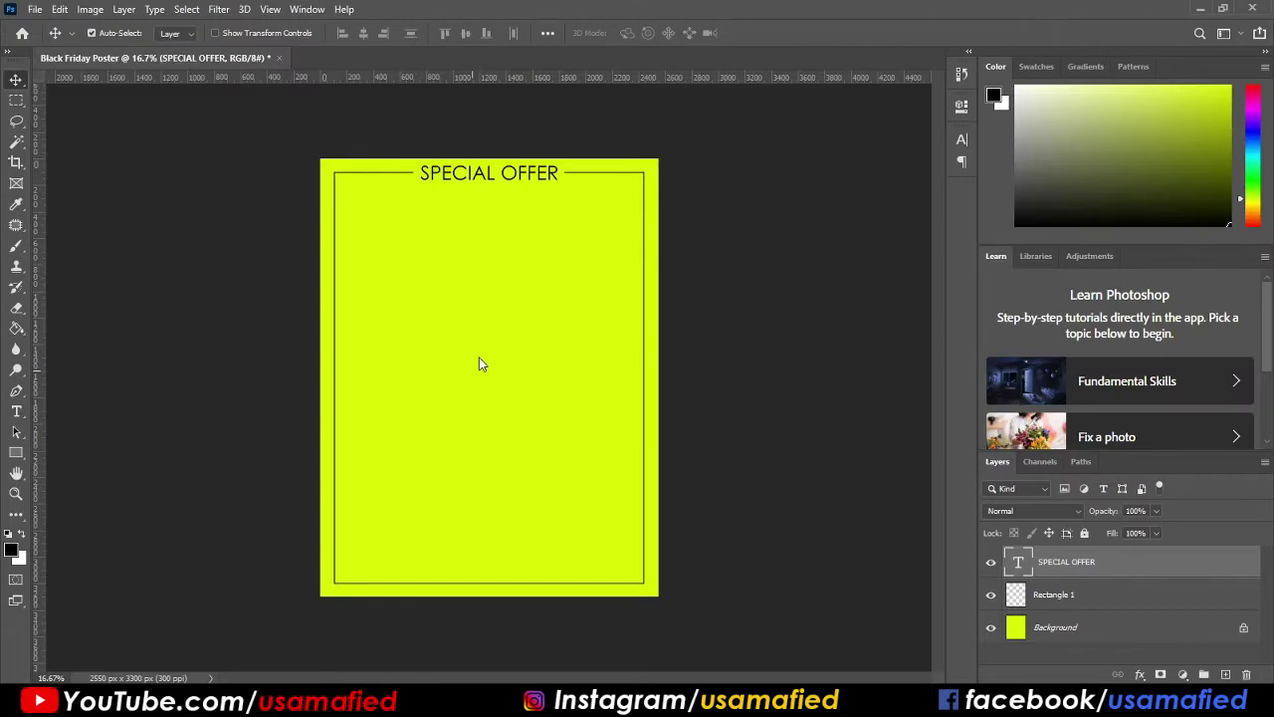
Drop the splash on the poster centre, enlarge it about 150% and level it.
drag(479, 364, 480, 360)
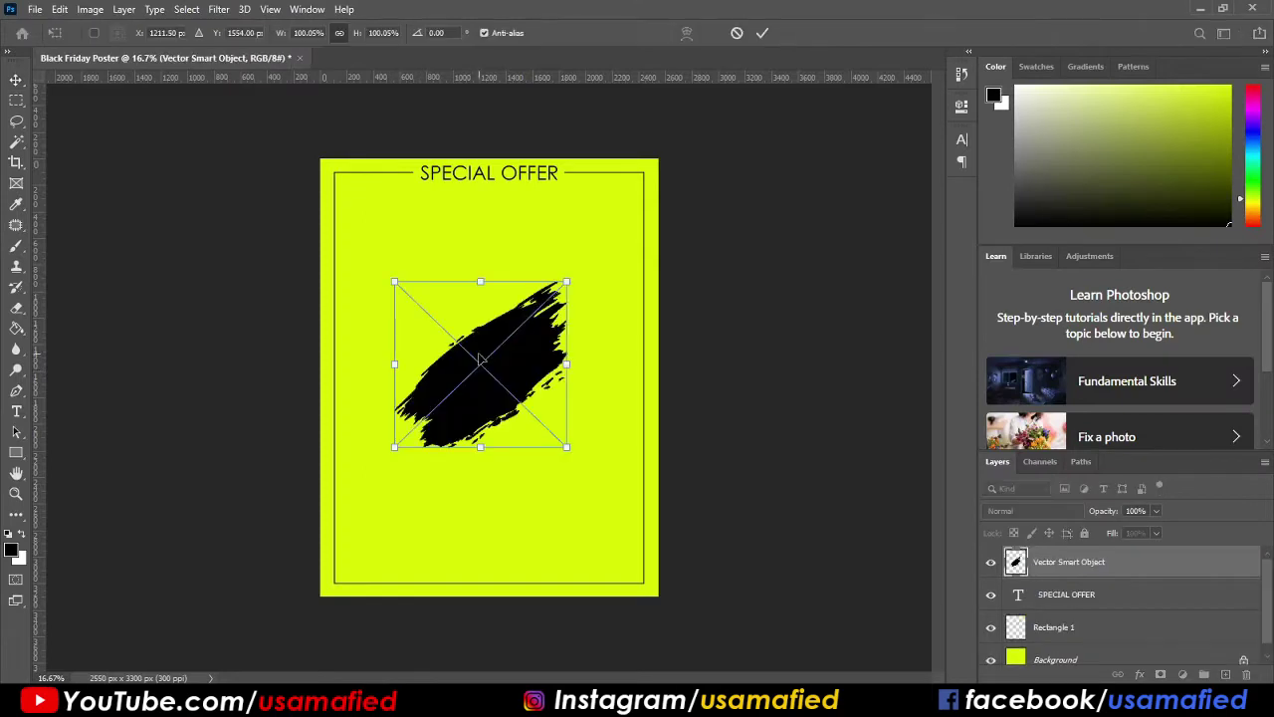
drag(562, 287, 606, 239)
drag(647, 298, 615, 416)
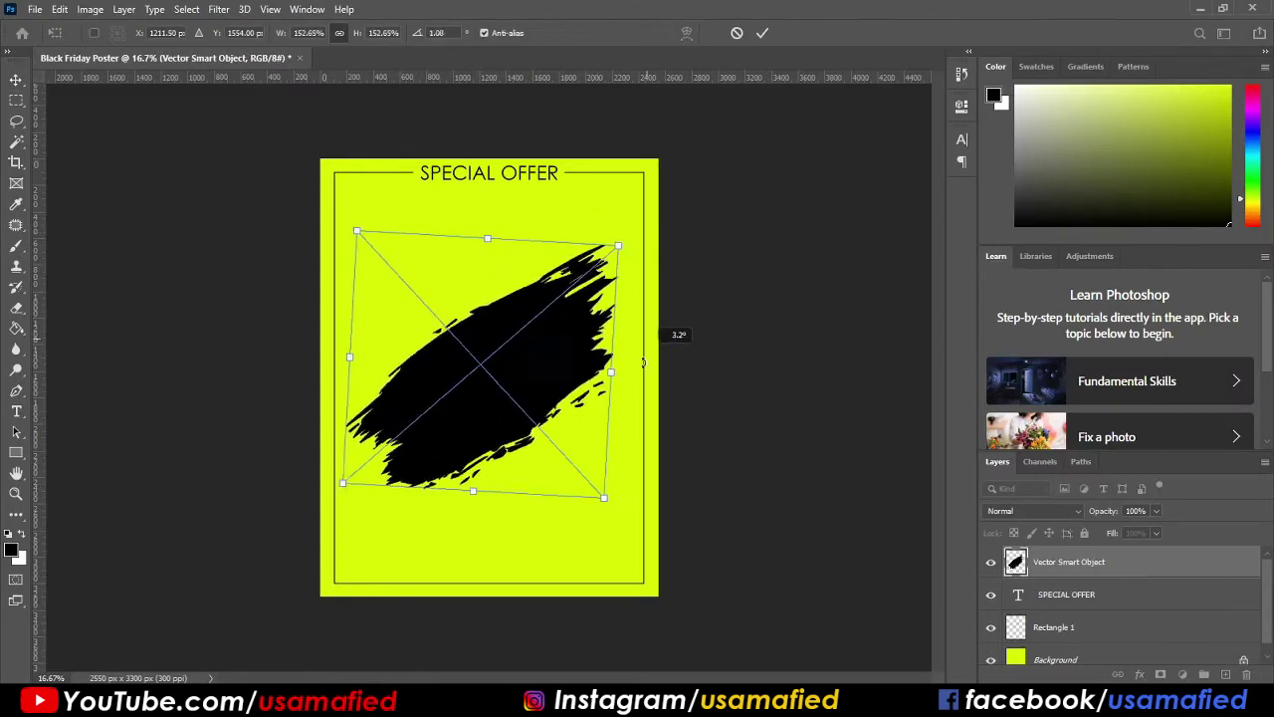
key(Escape)
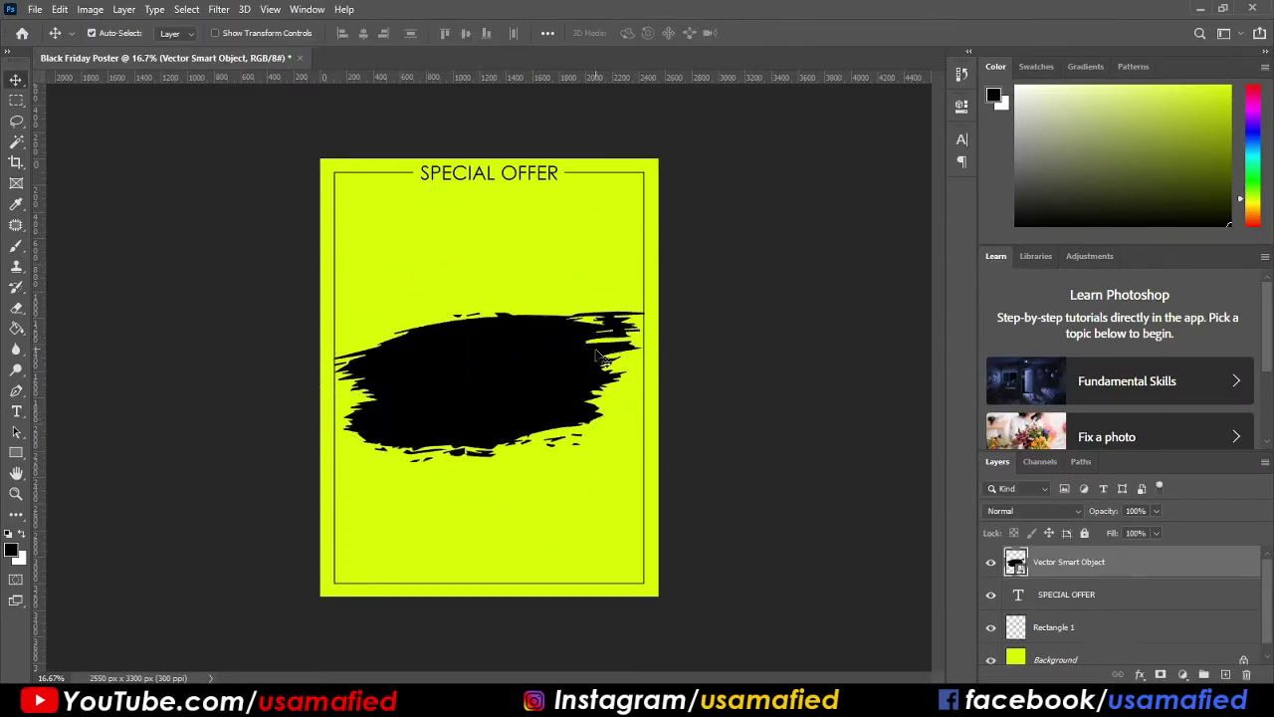
key(ctrl+t)
mouse_move(649, 466)
mouse_down()
mouse_move(659, 418)
mouse_move(646, 393)
mouse_up()
drag(659, 309, 669, 271)
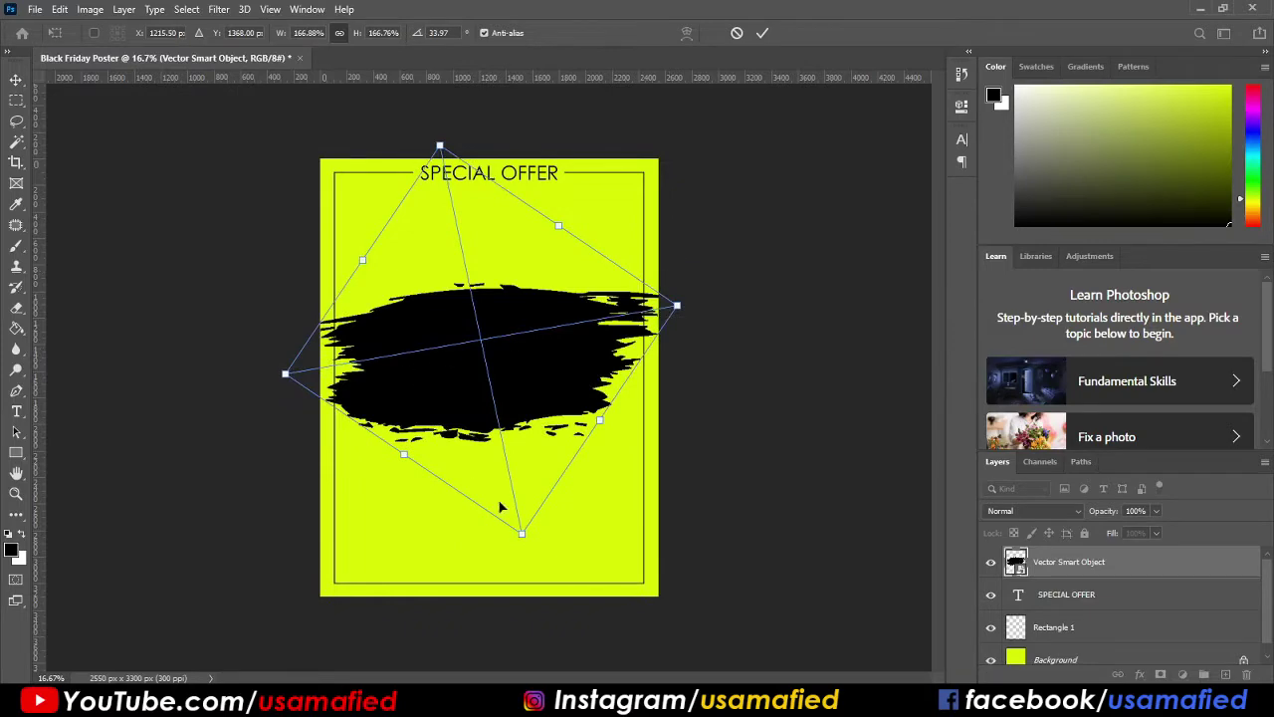
key(Escape)
Rasterize the splash layer, enlarge it about 110% and stretch it taller.
right_click(1060, 561)
click(985, 297)
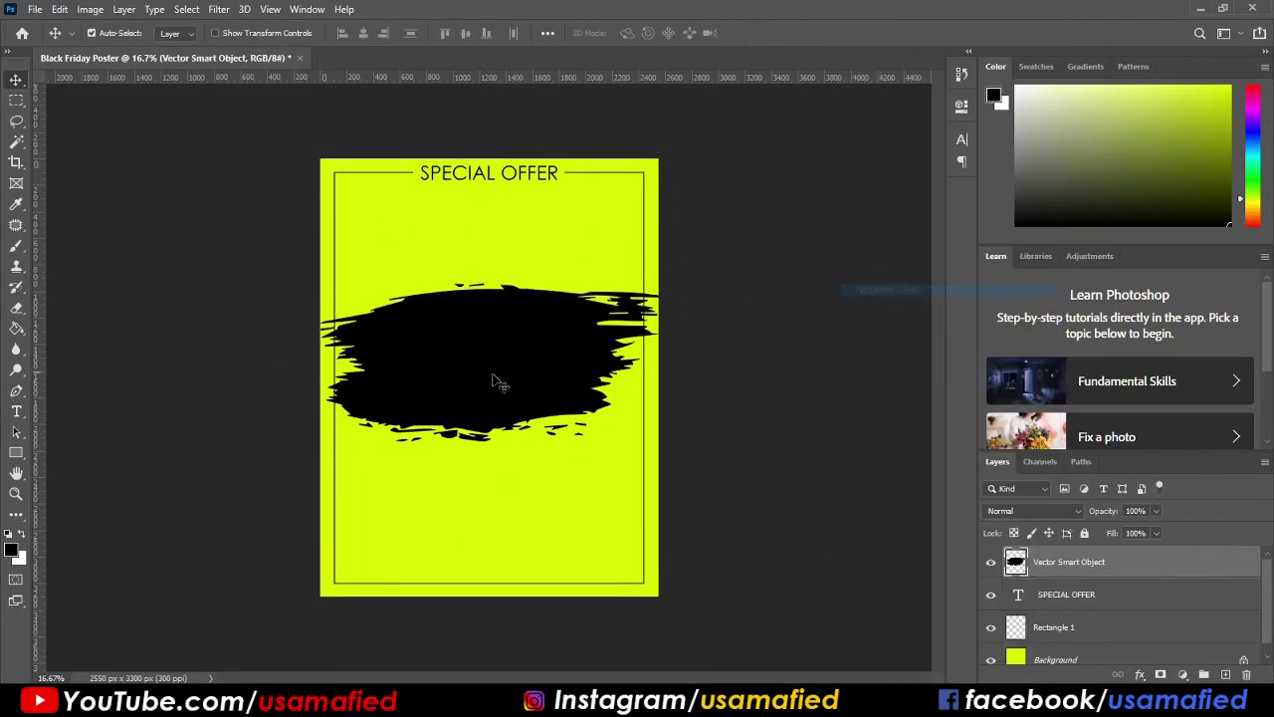
key(ctrl+t)
mouse_move(492, 441)
mouse_down()
mouse_move(491, 459)
mouse_move(467, 383)
mouse_move(471, 393)
mouse_up()
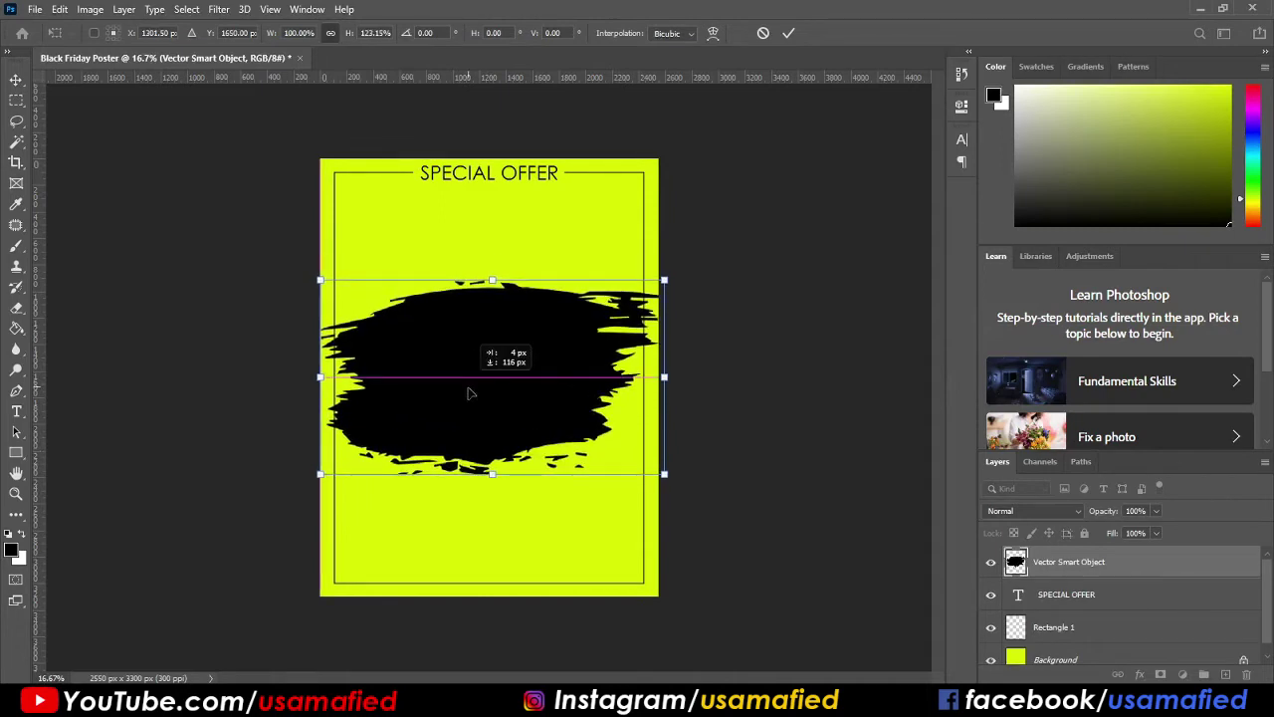
key(Return)
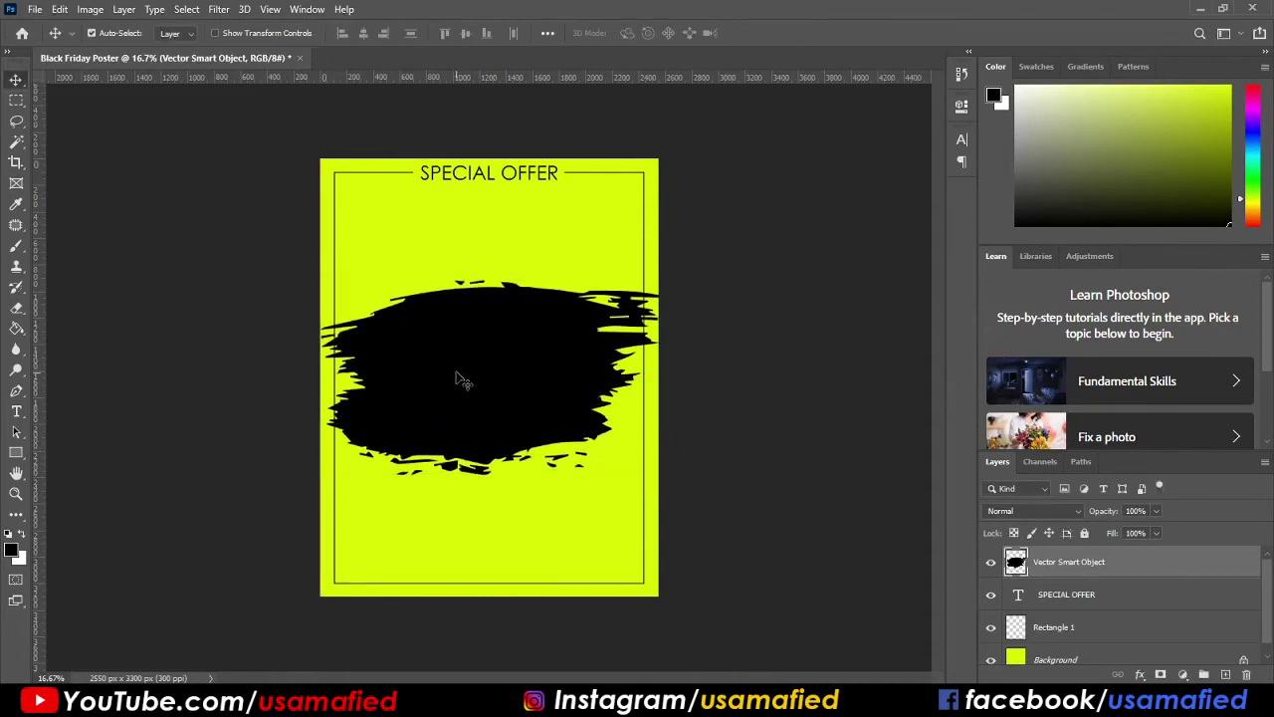
drag(458, 372, 457, 373)
click(470, 370)
Add BLACK FRIDAY text on the splash and enlarge it.
click(16, 411)
click(438, 353)
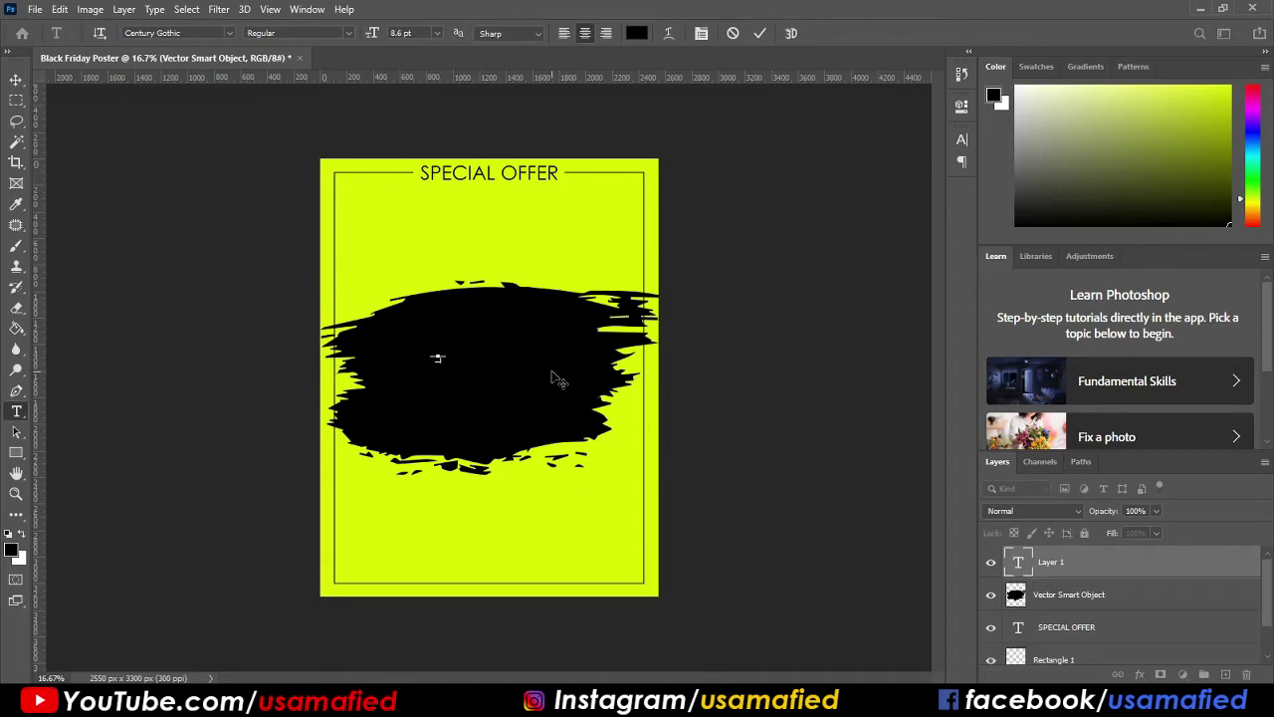
click(15, 88)
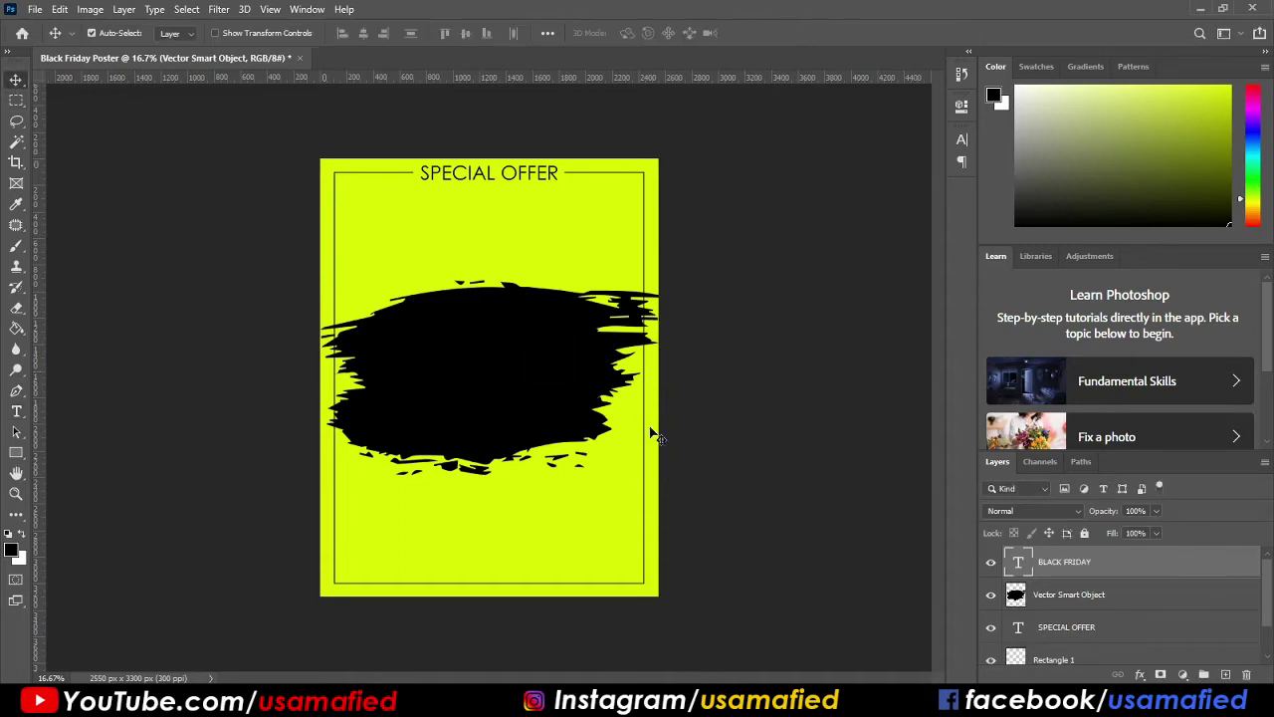
key(ctrl+t)
drag(443, 360, 525, 422)
key(Return)
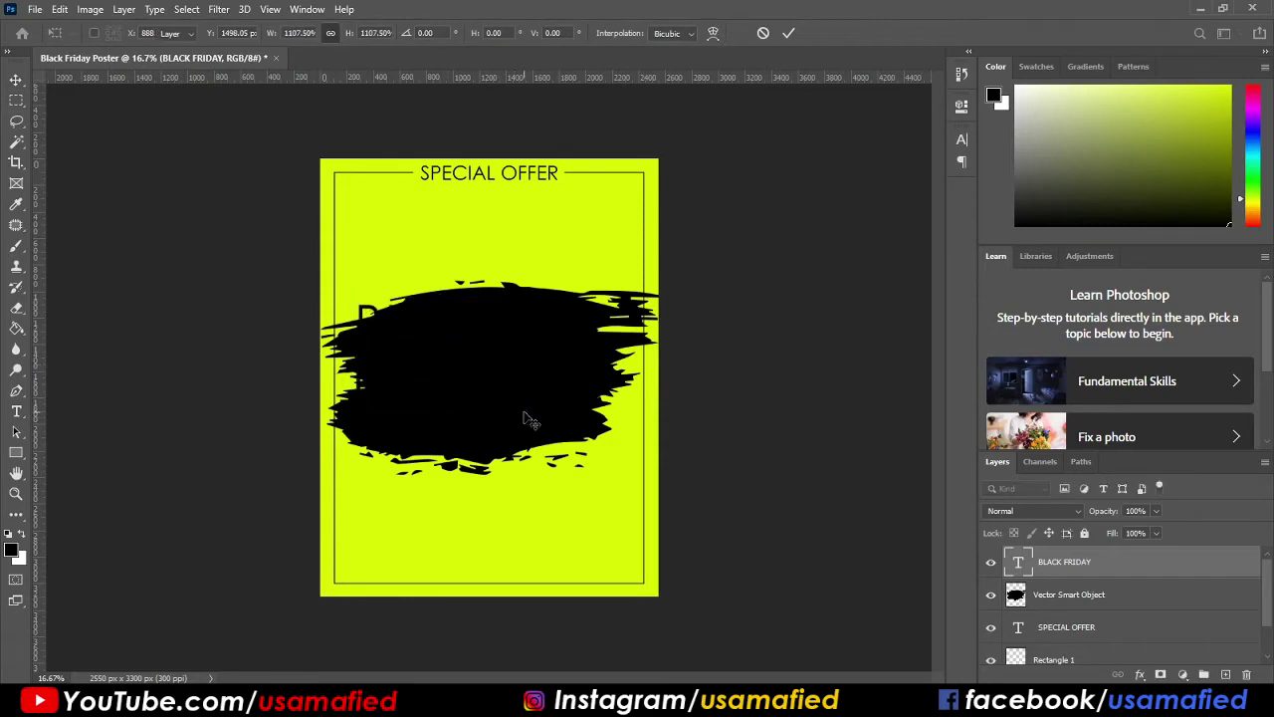
Fill BLACK FRIDAY with the sampled poster yellow and centre it on the splash.
key(i)
click(367, 201)
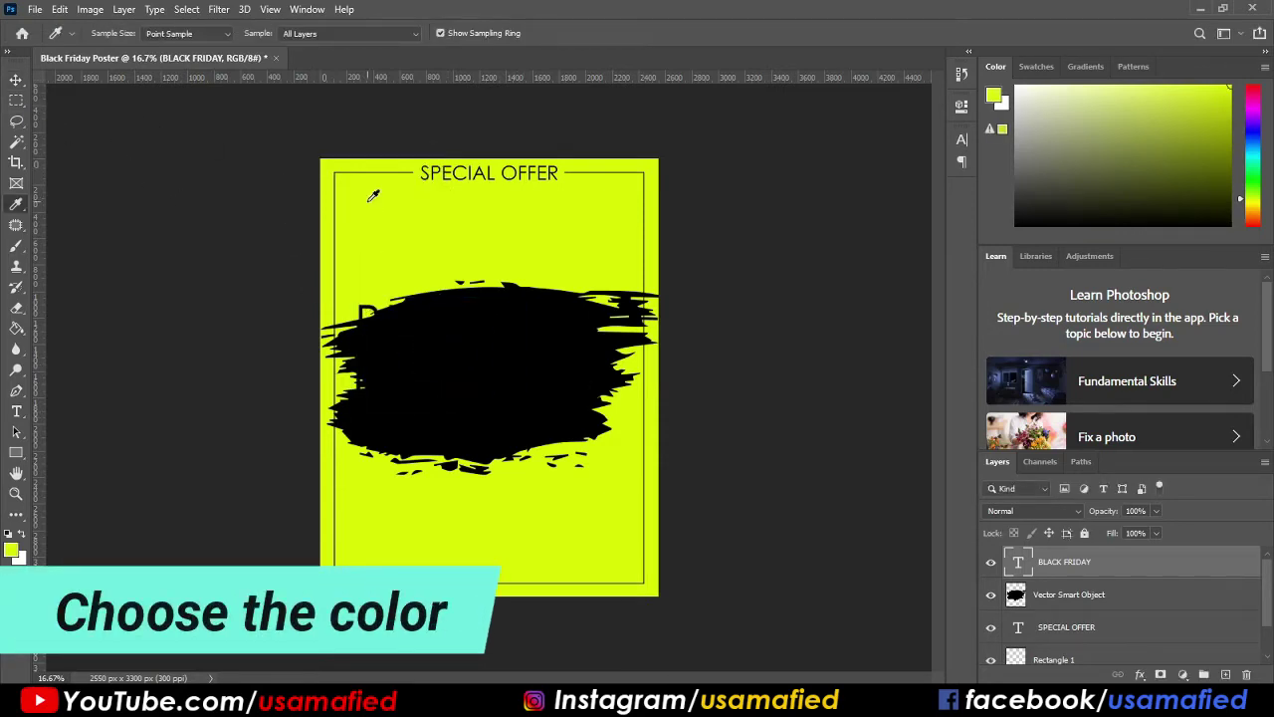
key(alt+BackSpace)
key(v)
drag(501, 328, 478, 338)
Select all of the BLACK FRIDAY text for a typeface change.
key(t)
click(396, 328)
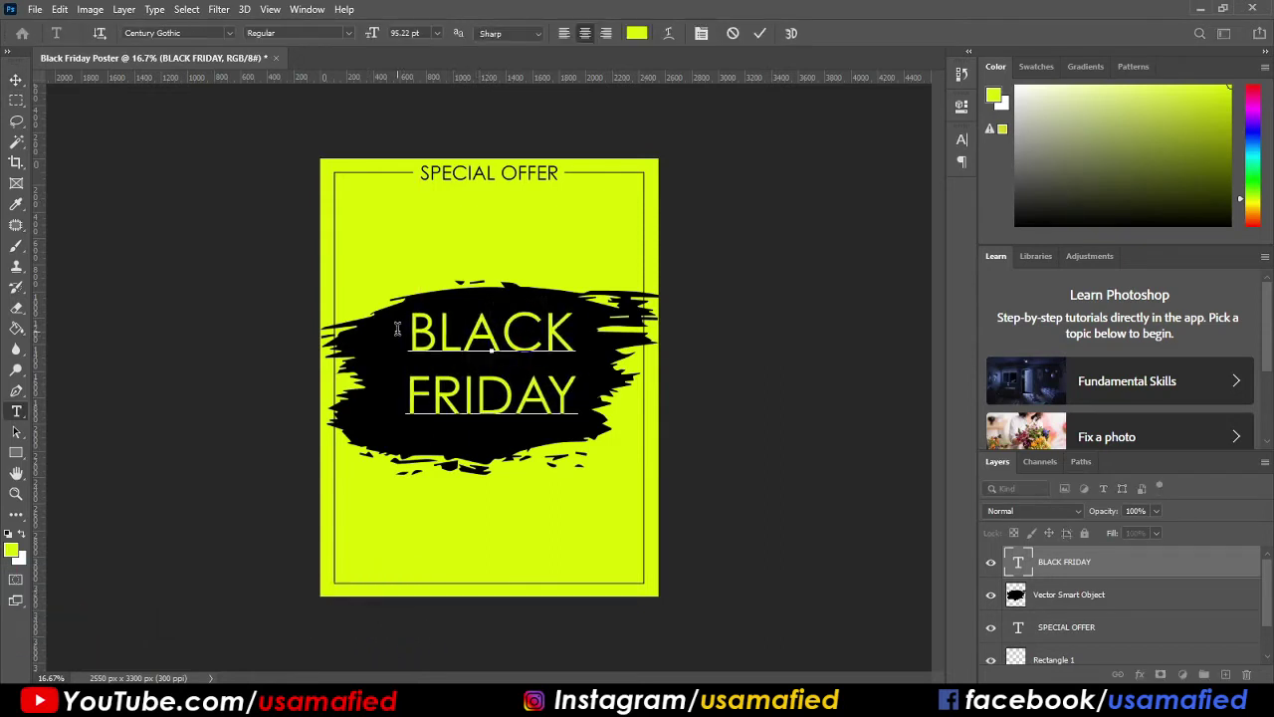
double_click(418, 334)
click(515, 396)
key(ctrl+a)
click(208, 33)
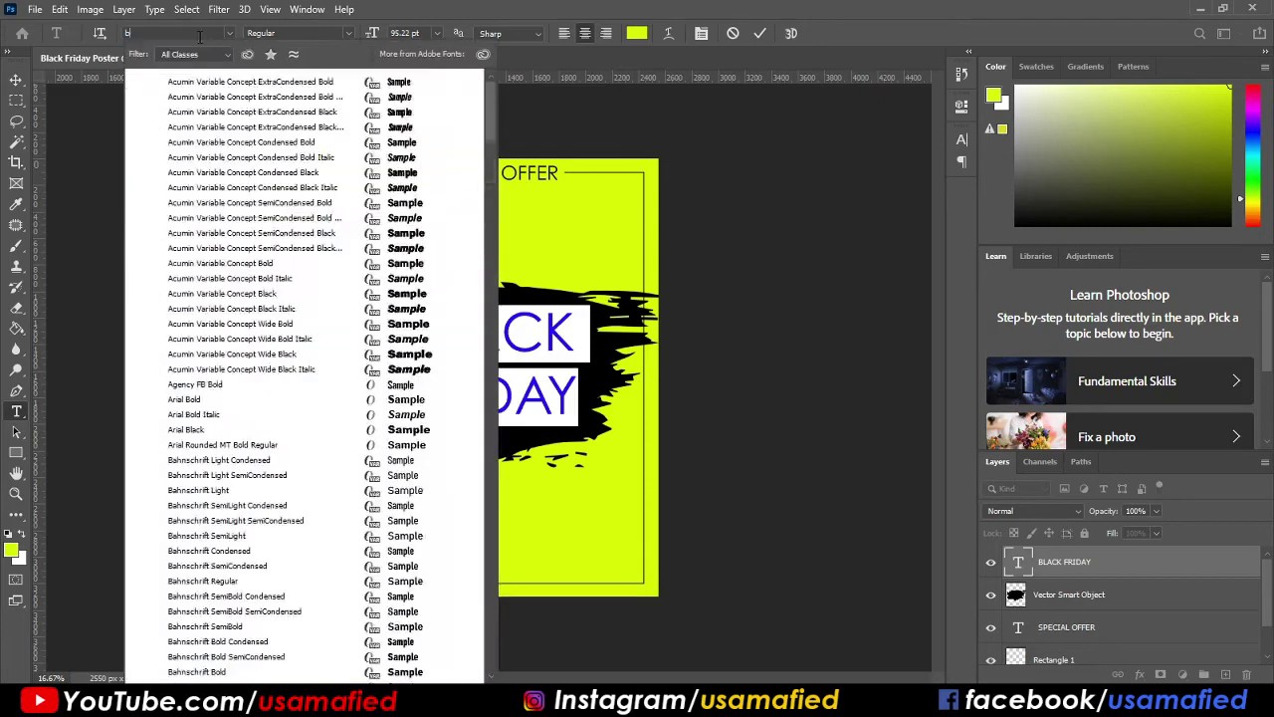
Set BLACK FRIDAY in Bebas and nudge it onto the poster's centre line.
text(beb)
click(192, 81)
click(16, 79)
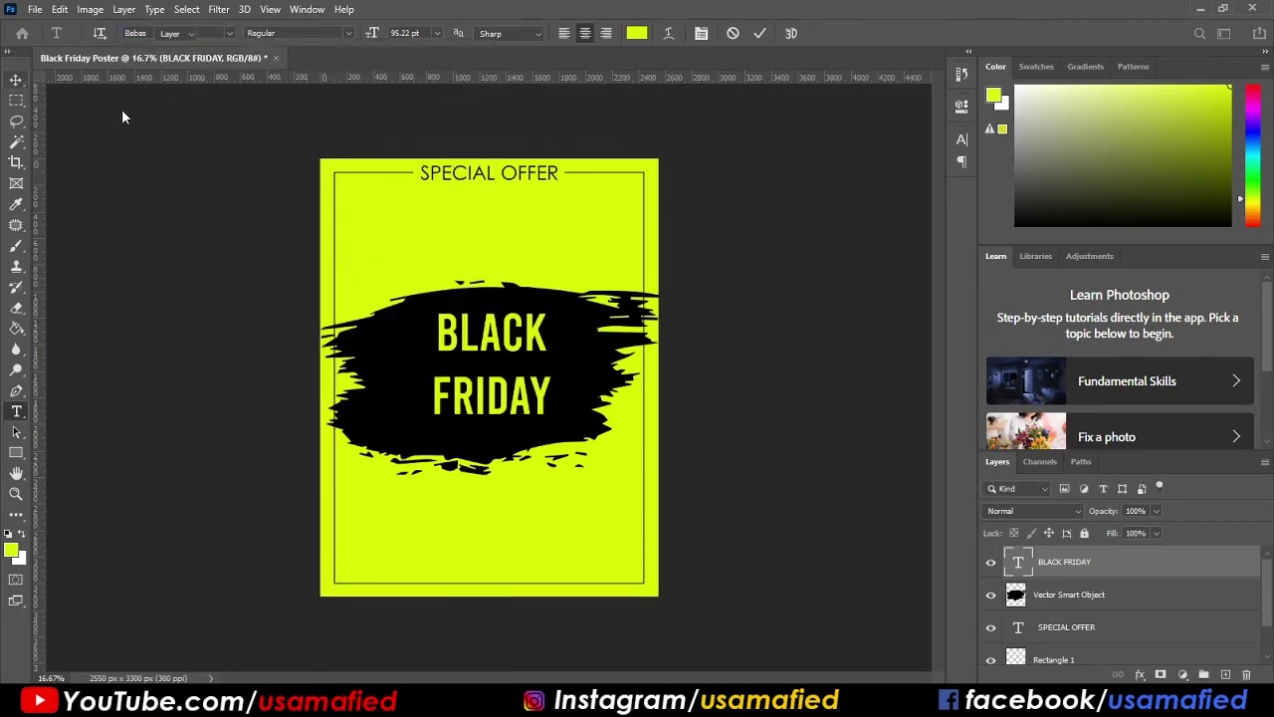
drag(495, 343, 486, 342)
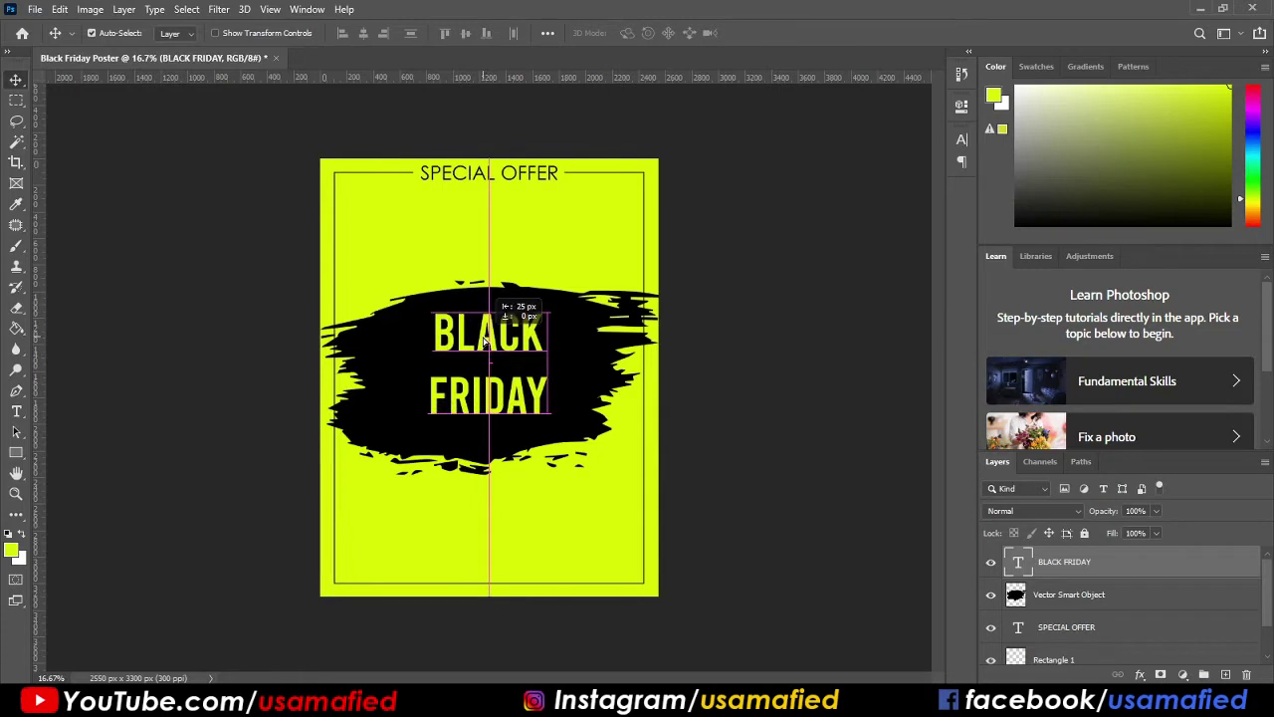
drag(486, 341, 488, 341)
Tighten the BLACK FRIDAY line spacing to 76 pt.
key(ctrl+t)
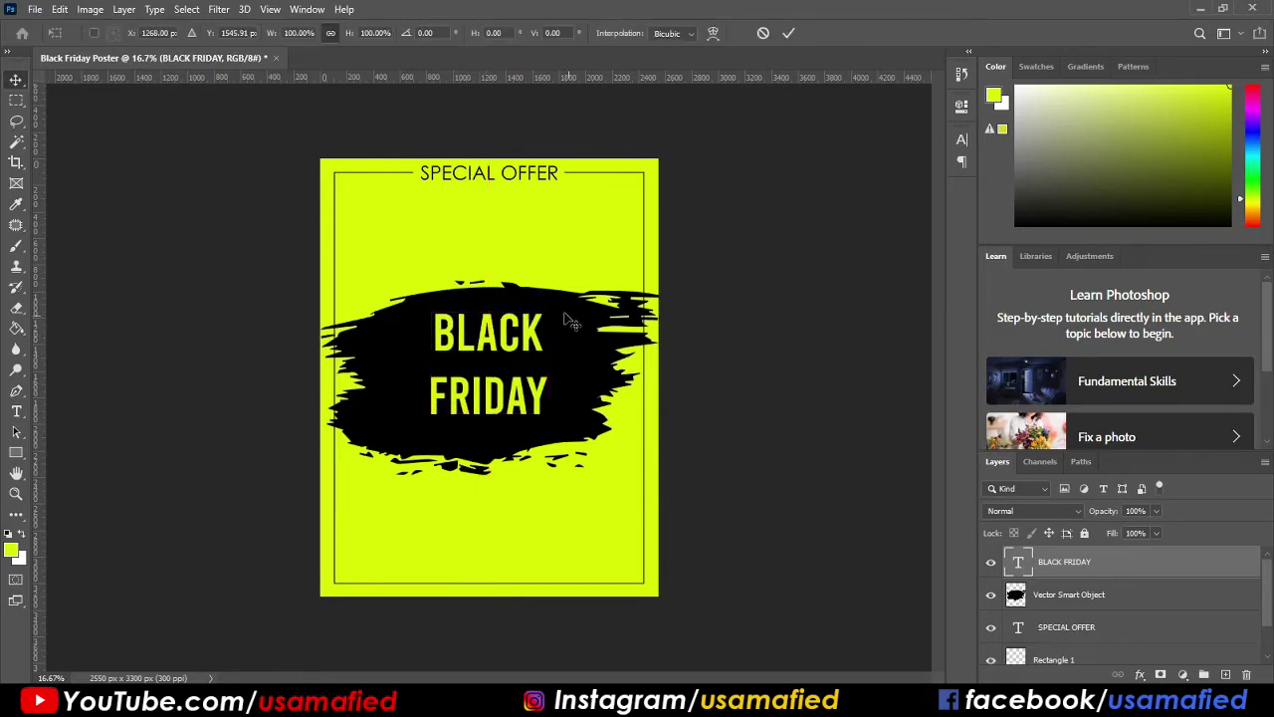
key(Return)
double_click(543, 396)
key(ctrl+a)
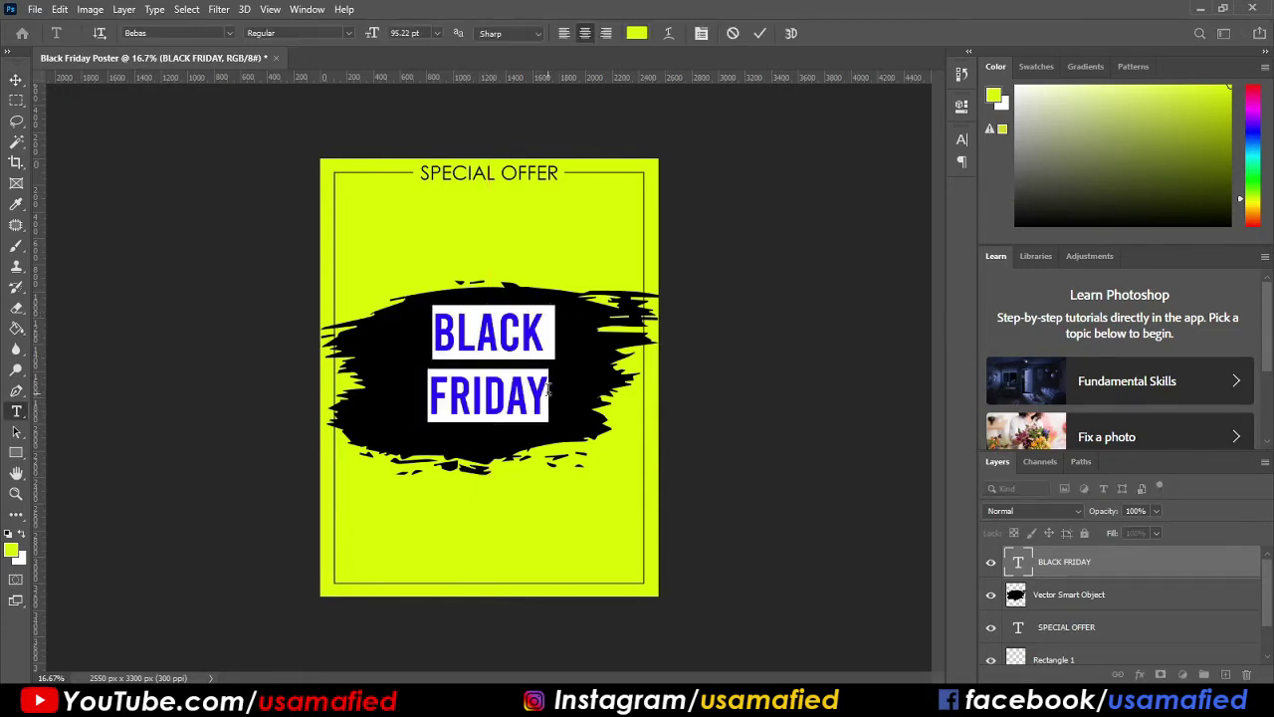
click(961, 142)
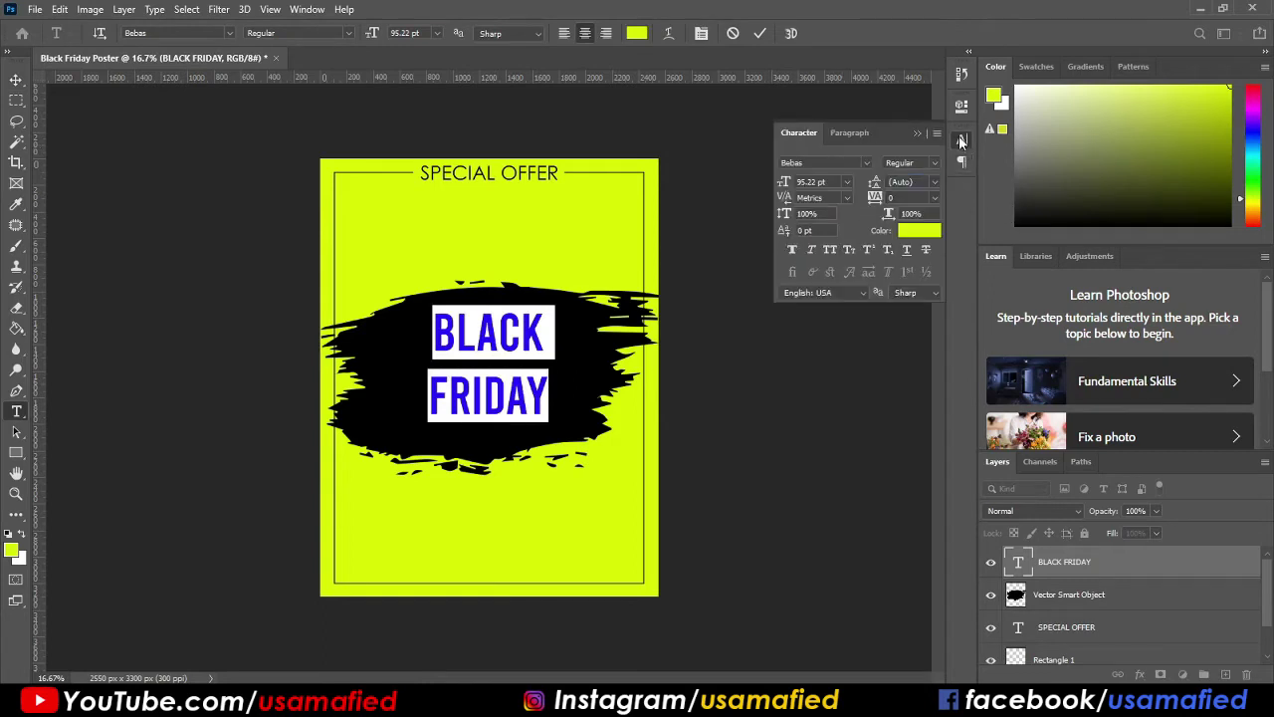
drag(880, 187, 861, 182)
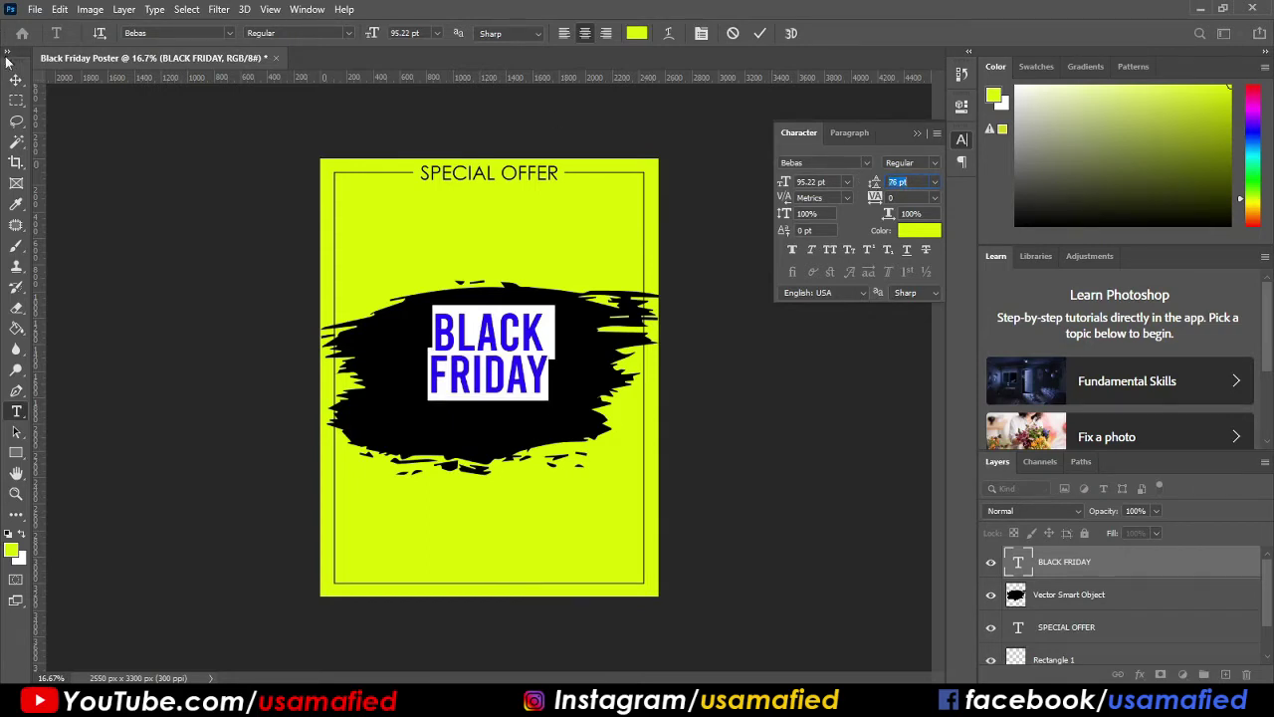
click(16, 80)
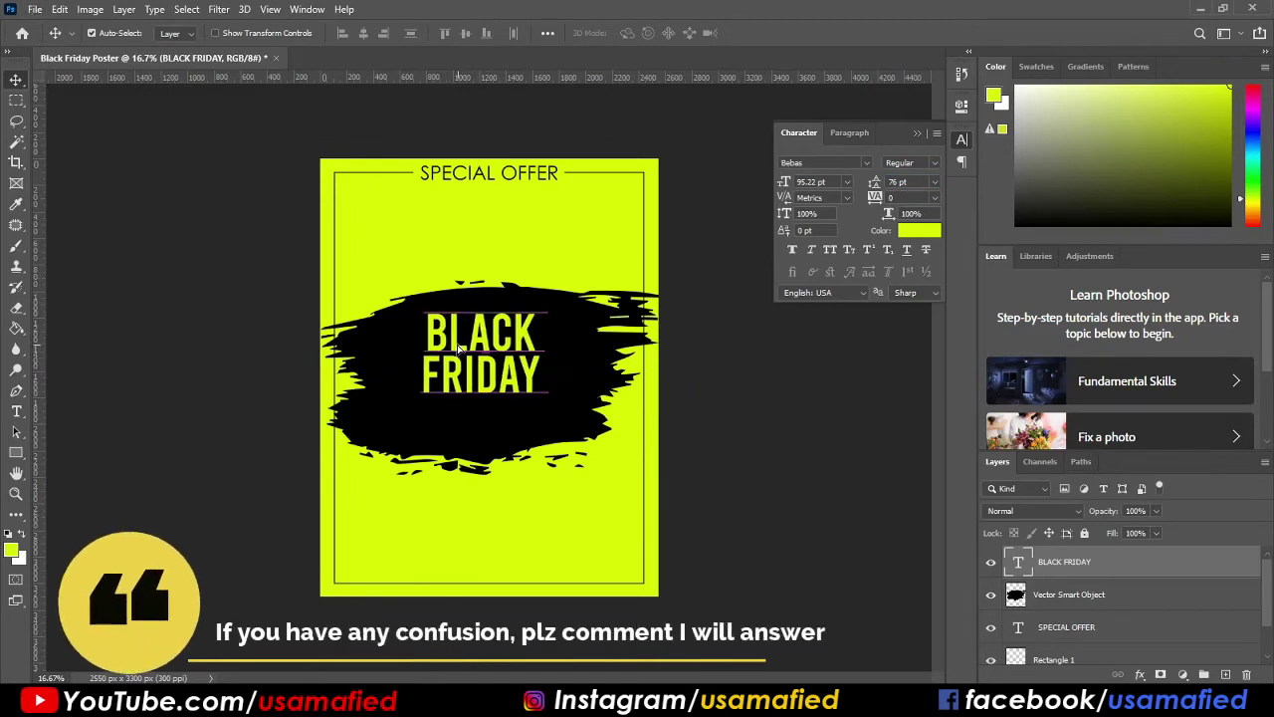
Scale the BLACK FRIDAY heading up around its centre on the splash.
drag(460, 346, 461, 346)
key(ctrl+t)
drag(547, 403, 555, 405)
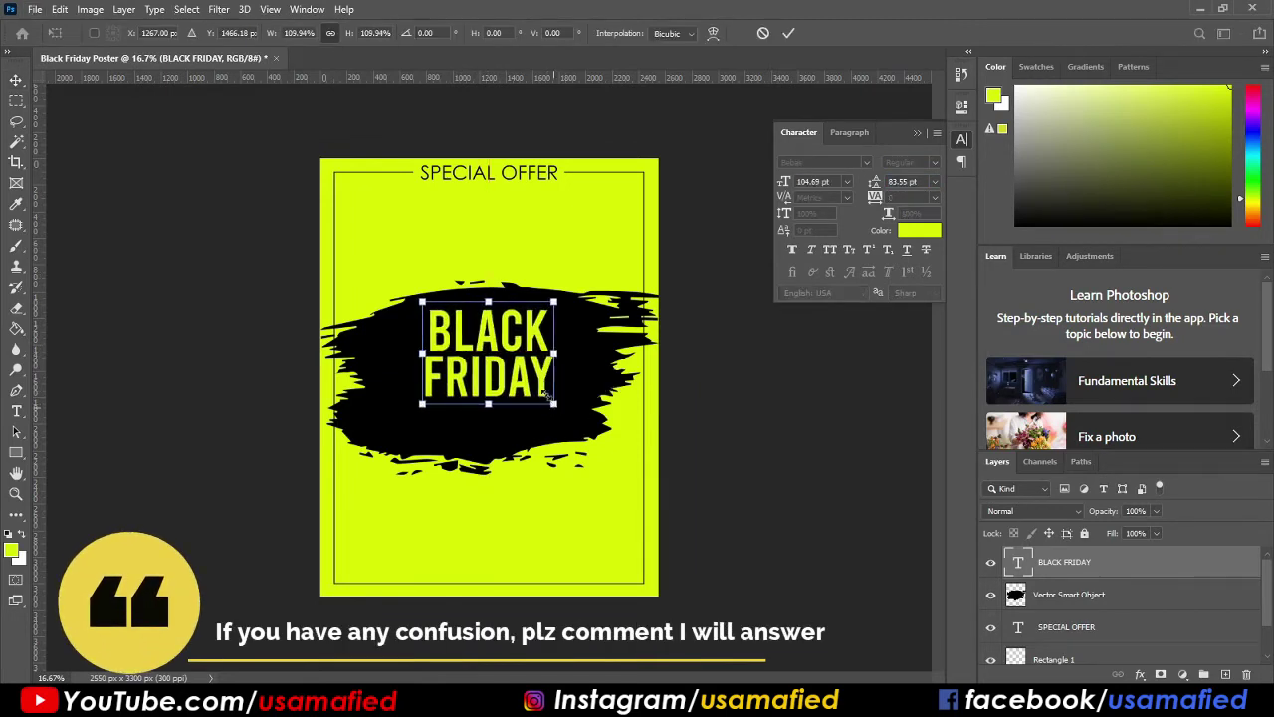
key(Return)
Recolour the word FRIDAY white and fine-tune the heading's position.
key(t)
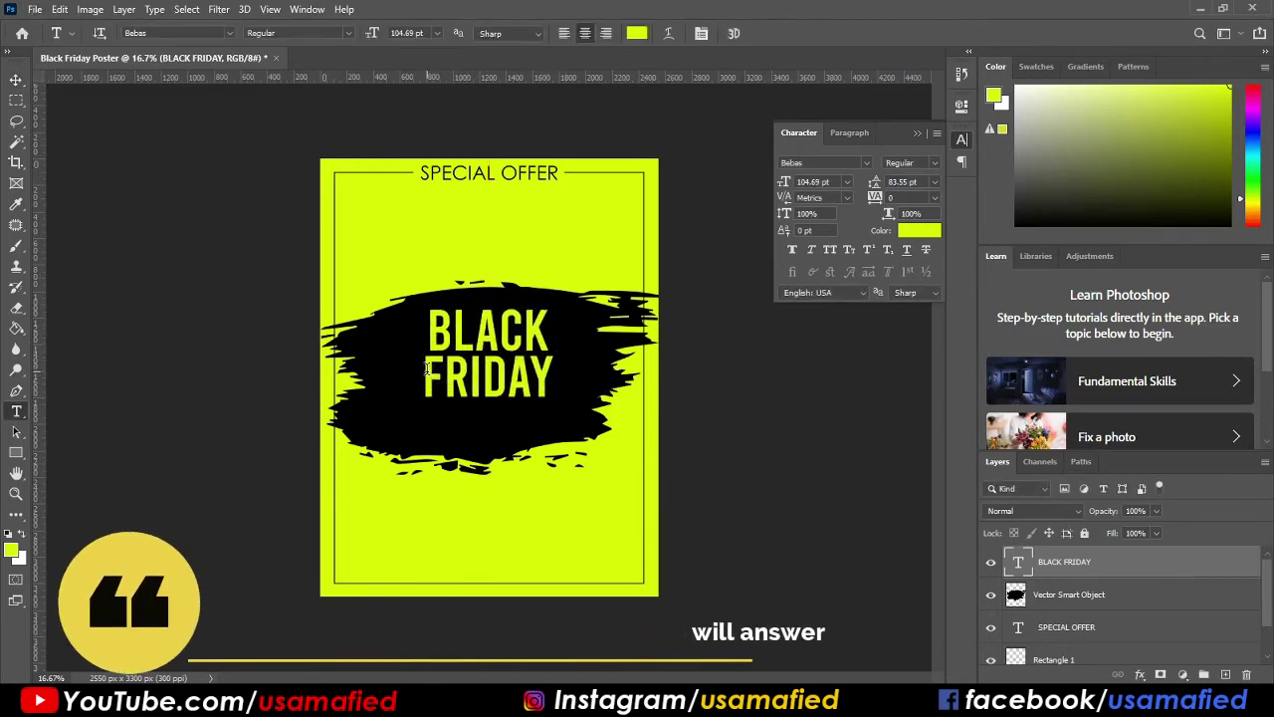
double_click(448, 376)
click(17, 550)
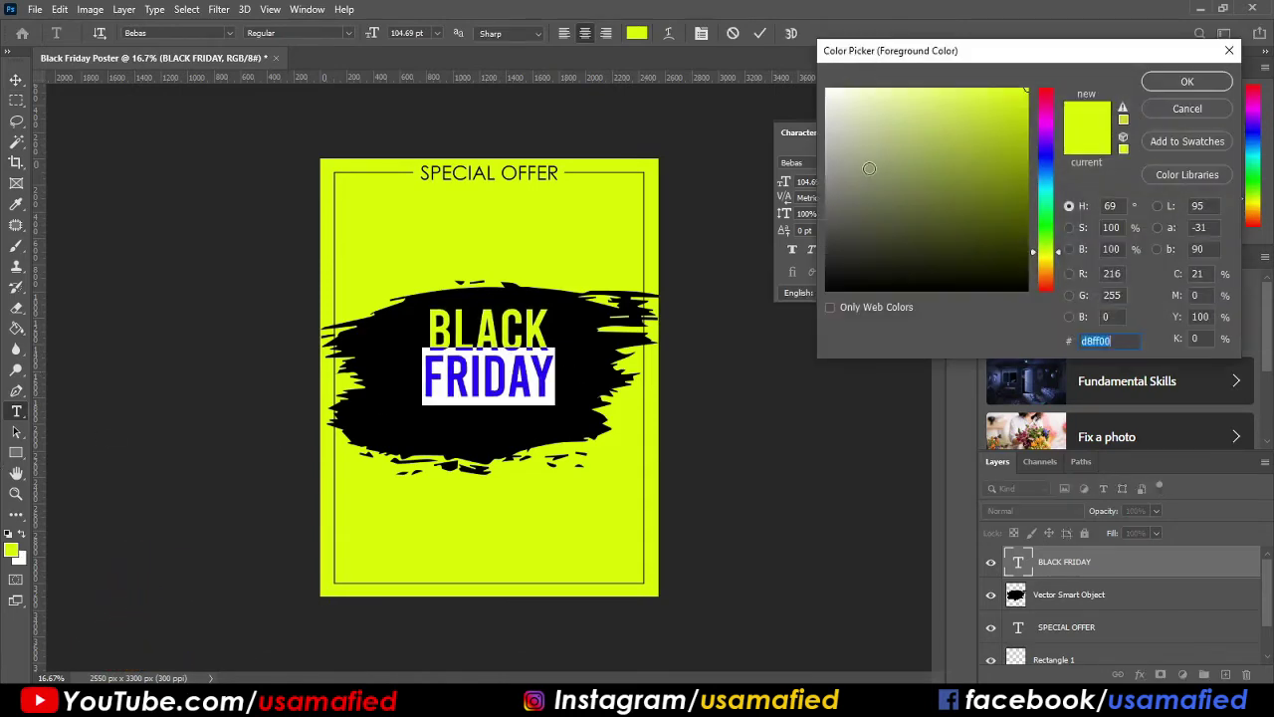
click(827, 97)
click(1189, 79)
click(14, 82)
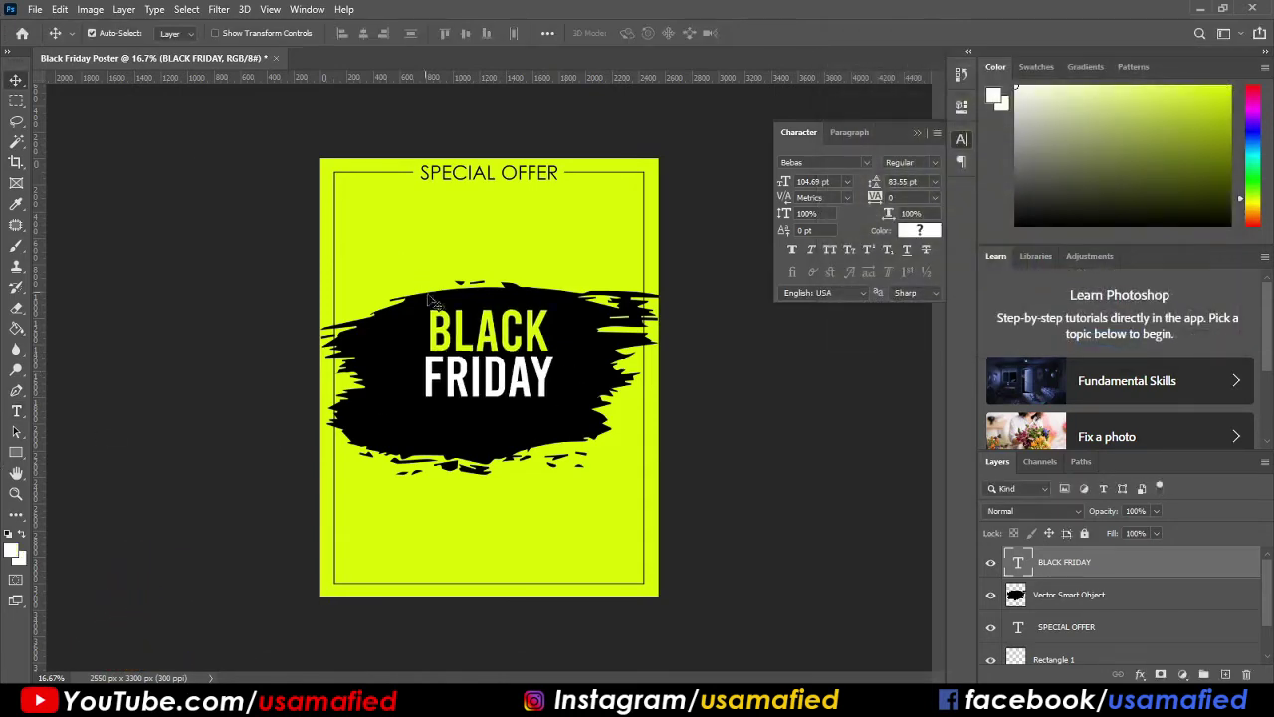
drag(465, 340, 465, 336)
Draw a 936 × 192 px rectangle bar beneath FRIDAY on the black splash.
click(16, 454)
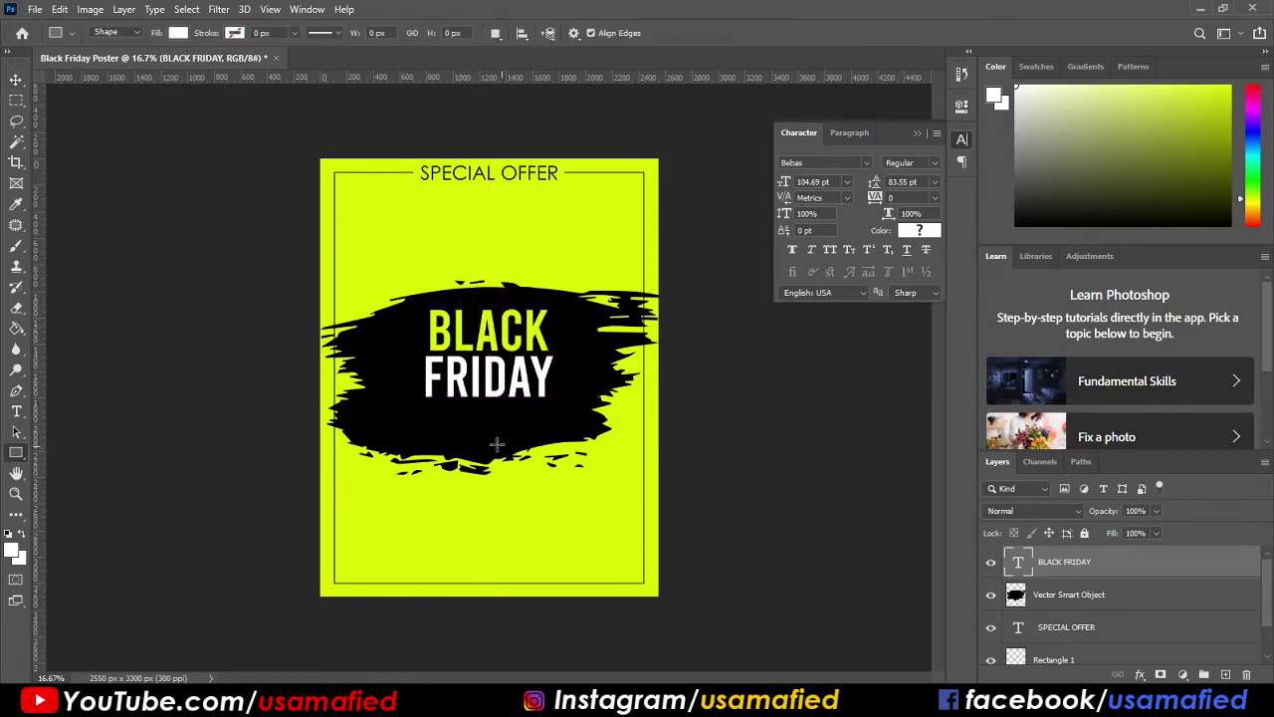
drag(425, 406, 549, 431)
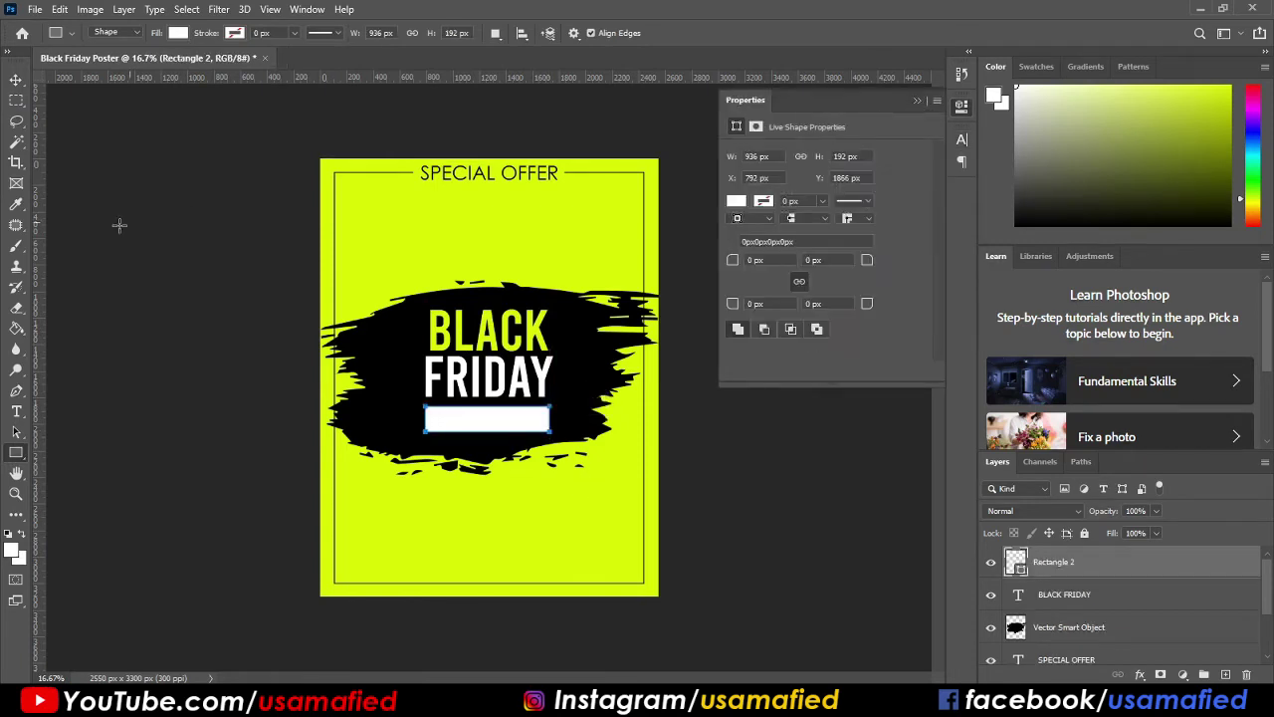
click(16, 203)
click(16, 80)
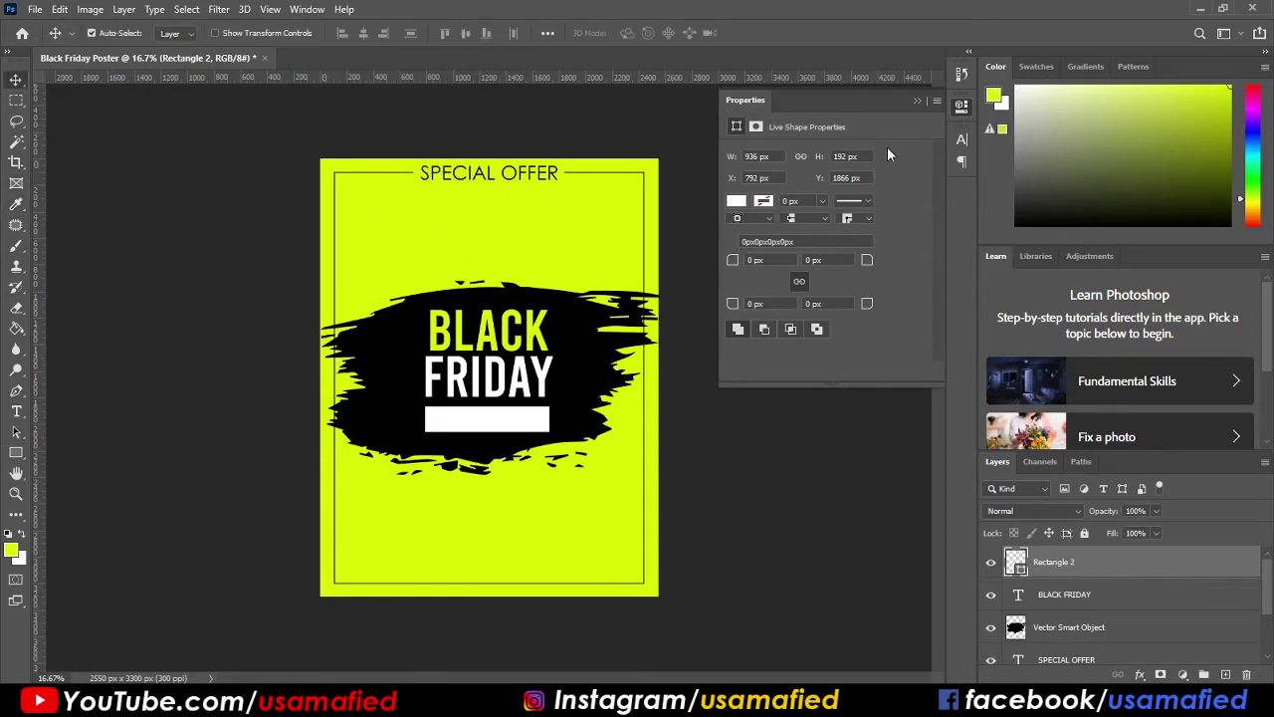
click(918, 101)
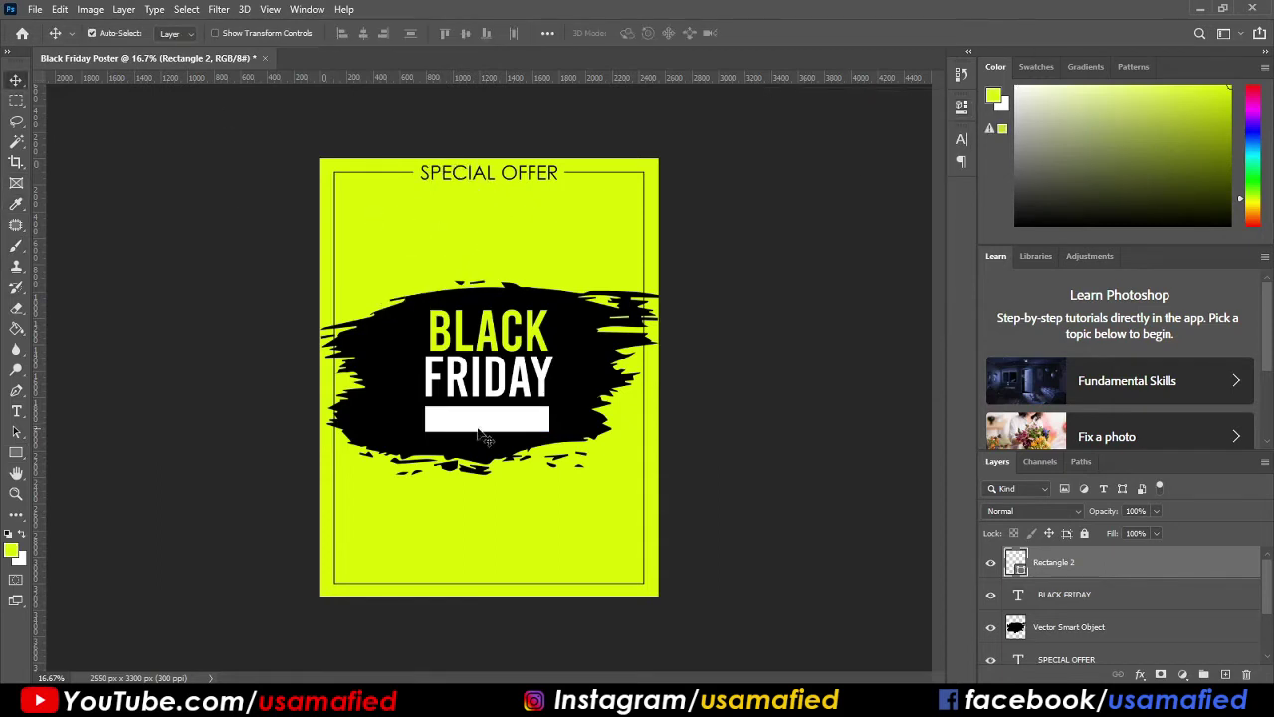
Fill the bar with the poster's yellow-green swatch.
key(u)
click(179, 33)
click(78, 117)
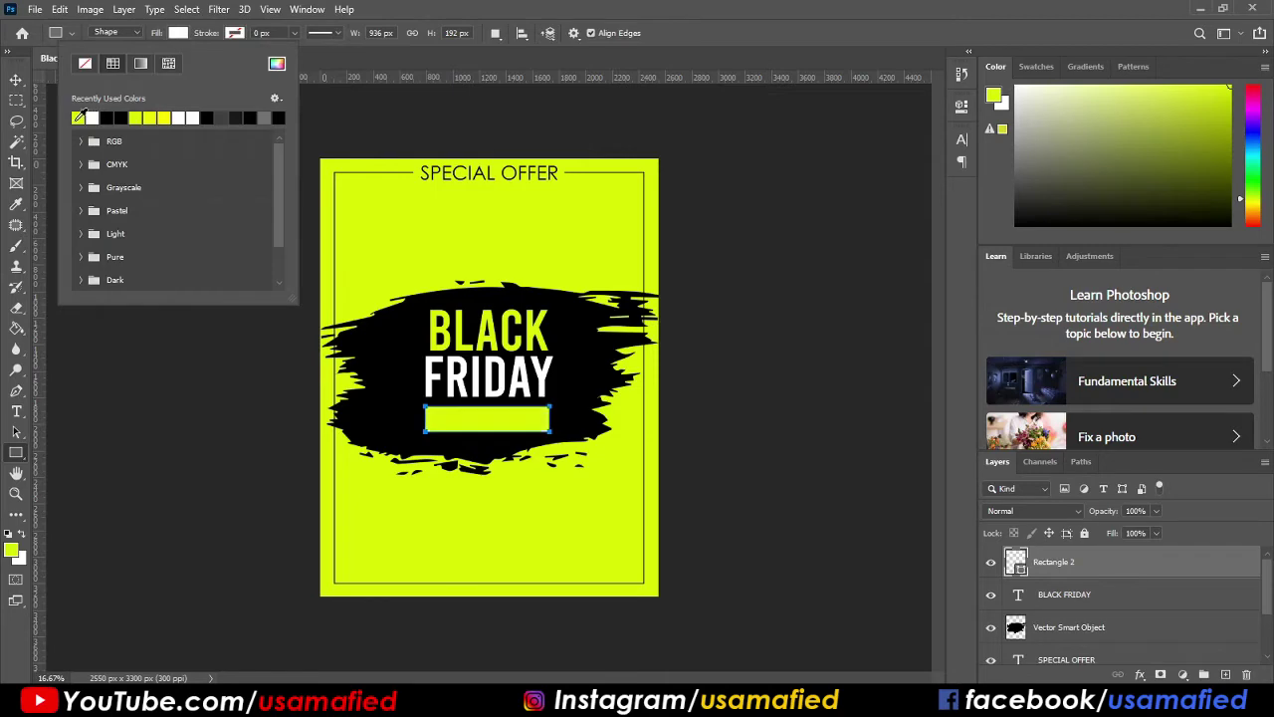
click(18, 82)
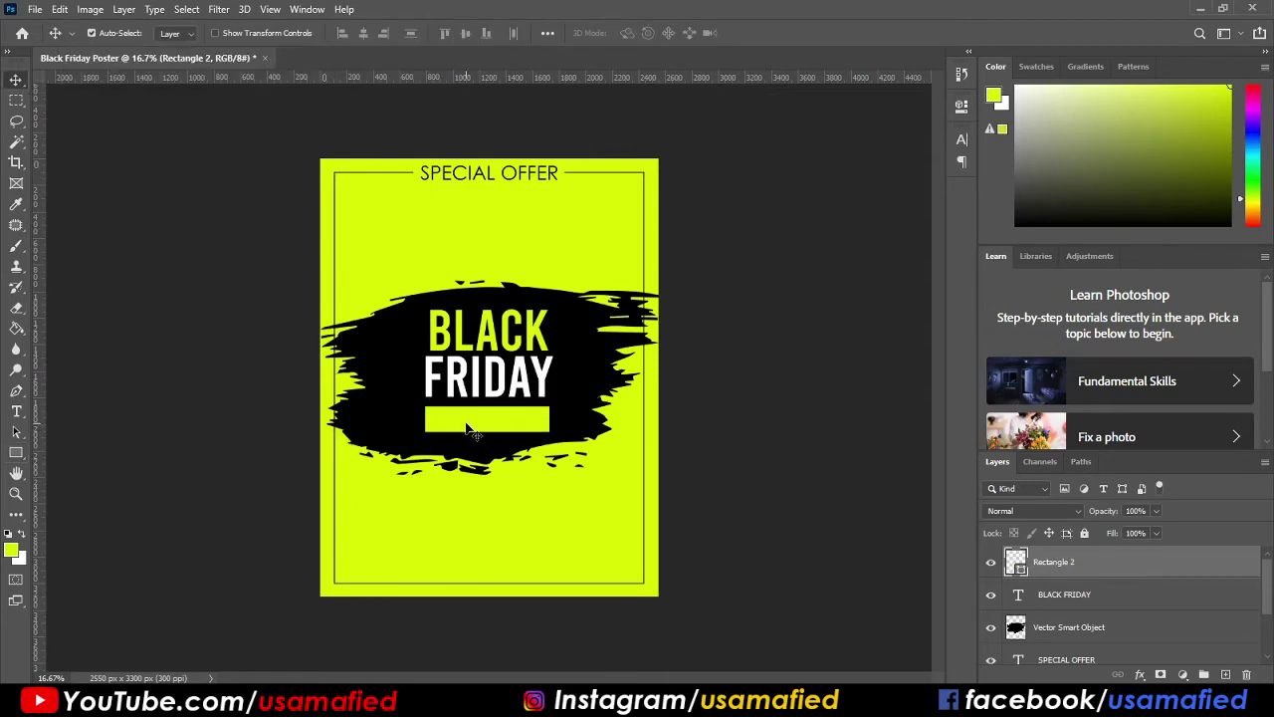
Zoom in on the bar, circle-select its left end, and rasterize the bar layer.
key(z)
drag(464, 428, 506, 449)
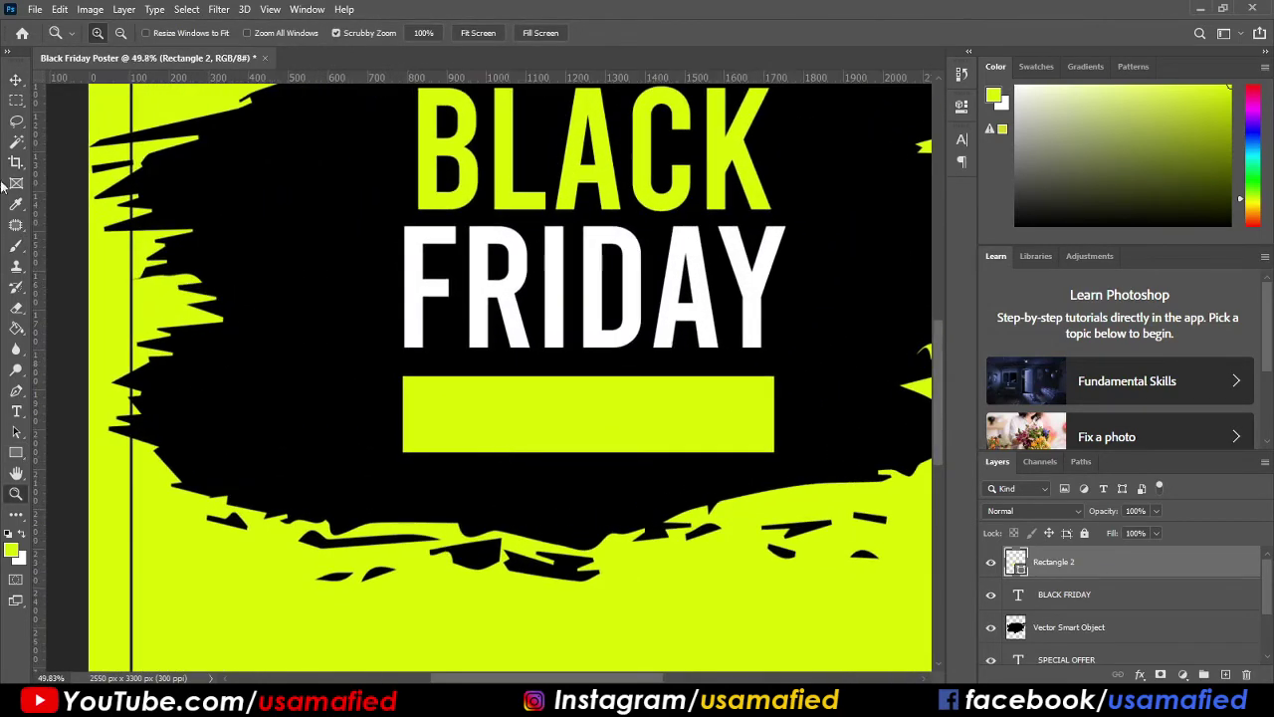
right_click(14, 104)
click(80, 116)
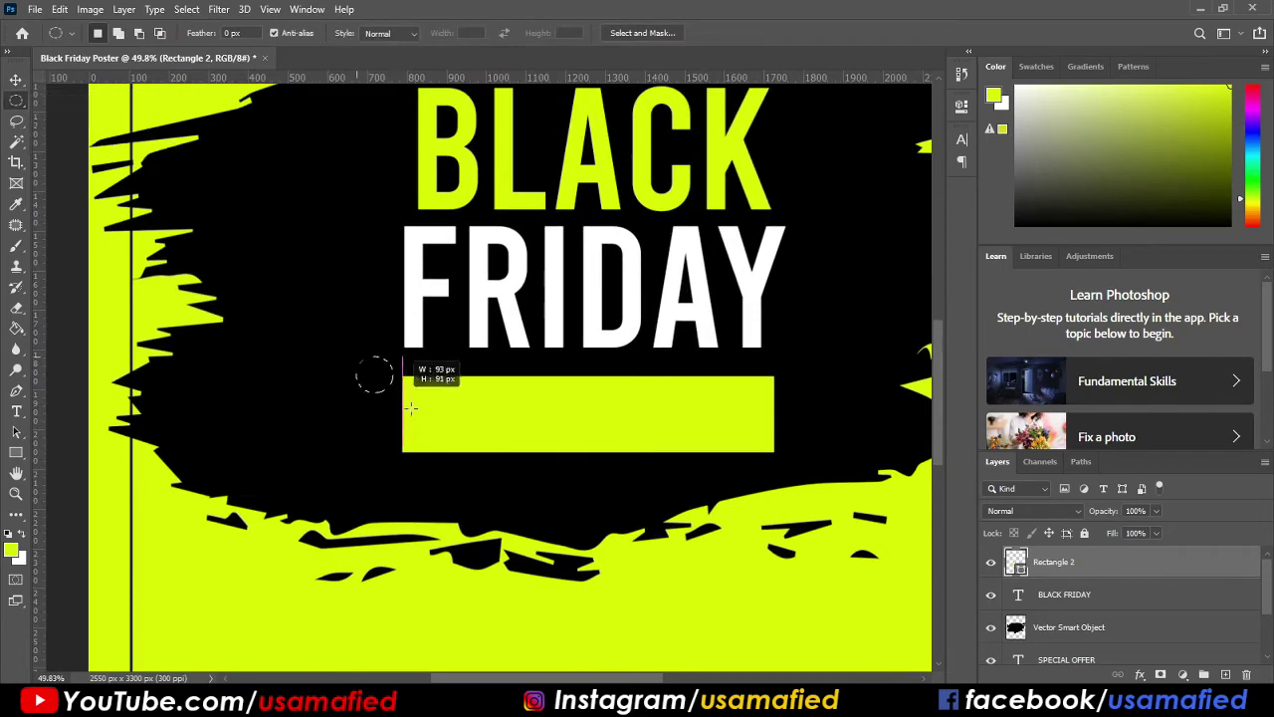
mouse_move(356, 357)
mouse_down()
mouse_move(468, 473)
mouse_move(370, 441)
mouse_up()
right_click(1144, 561)
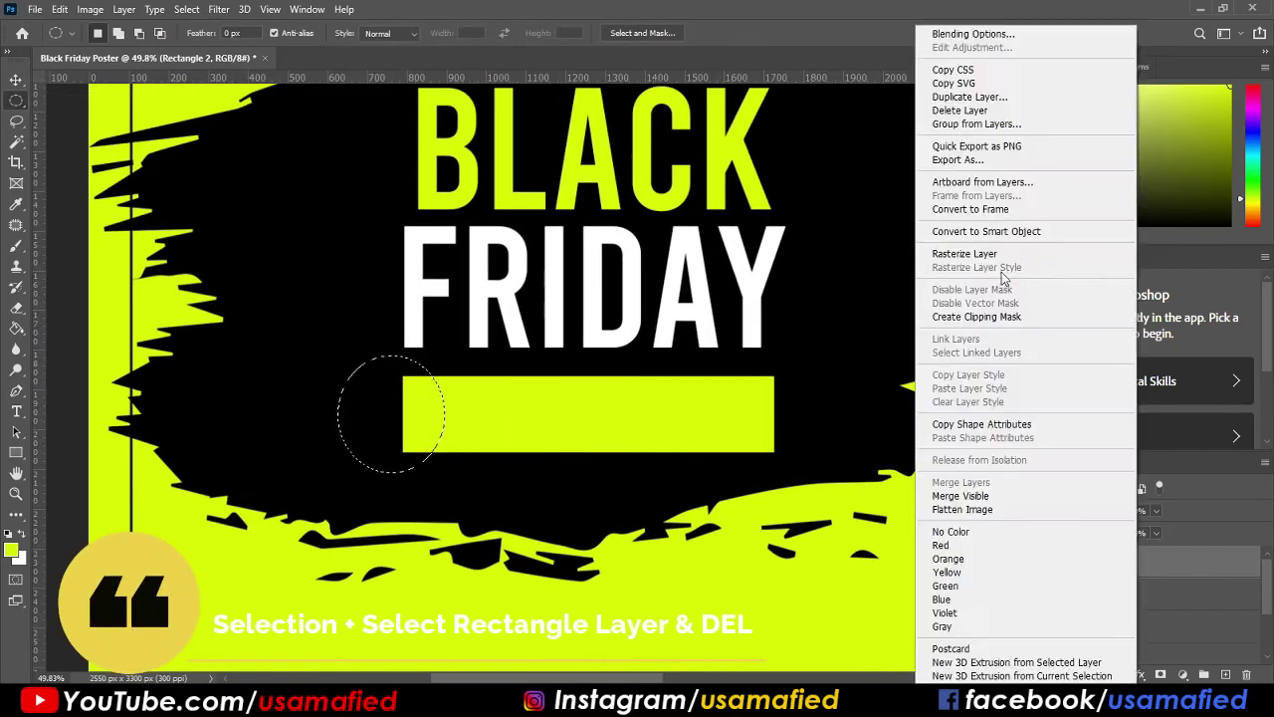
click(985, 254)
Cut curved notches from both bar ends and nudge the ribbon banner into place.
key(Delete)
drag(370, 421, 767, 426)
key(Delete)
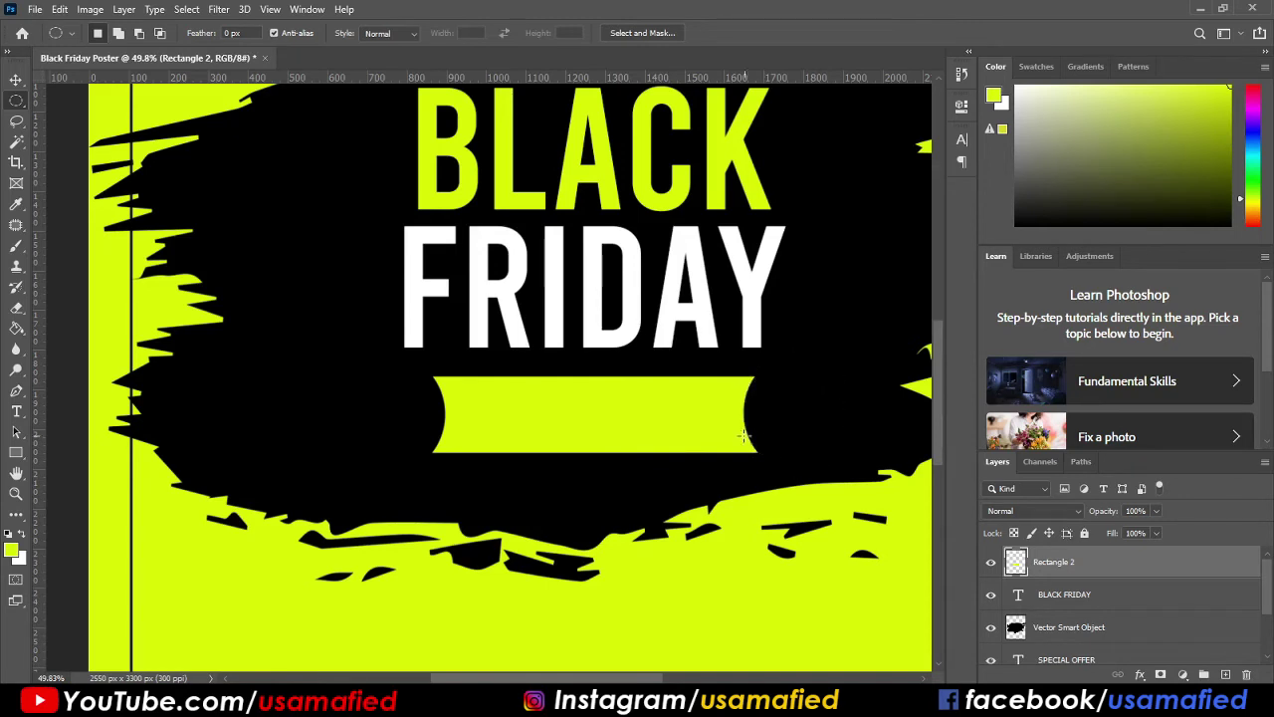
key(v)
drag(568, 432, 571, 432)
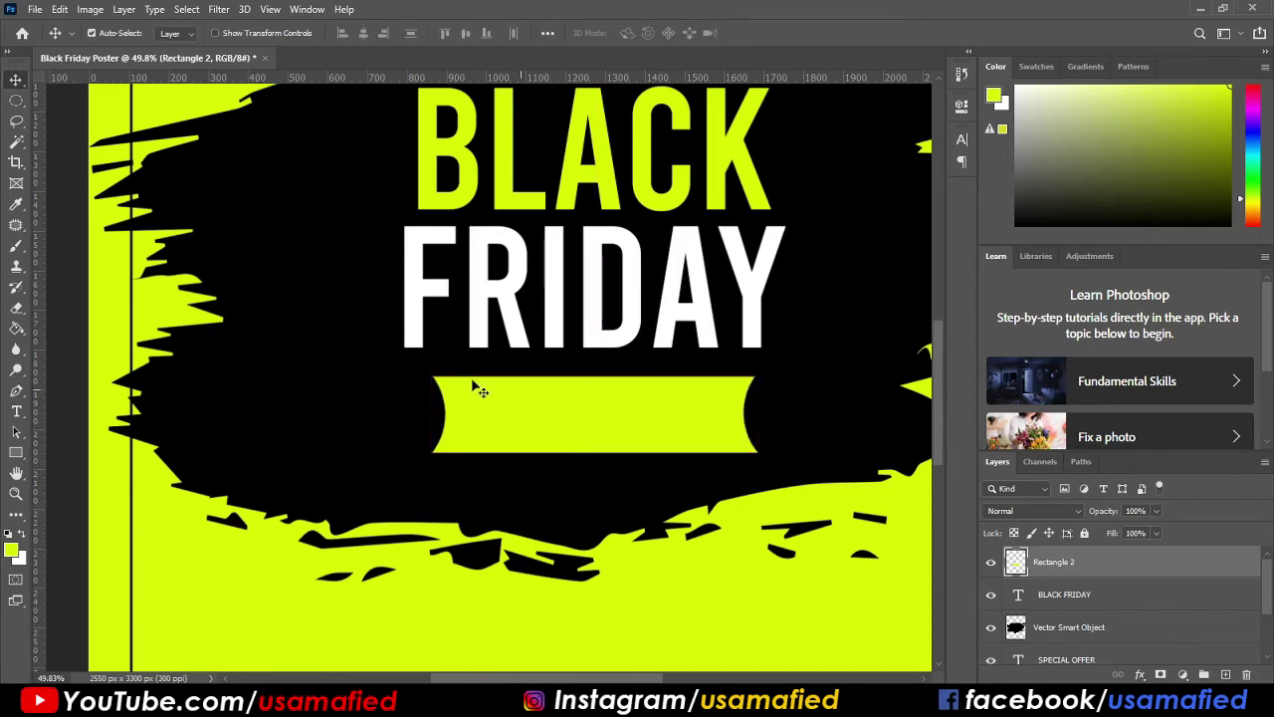
click(16, 409)
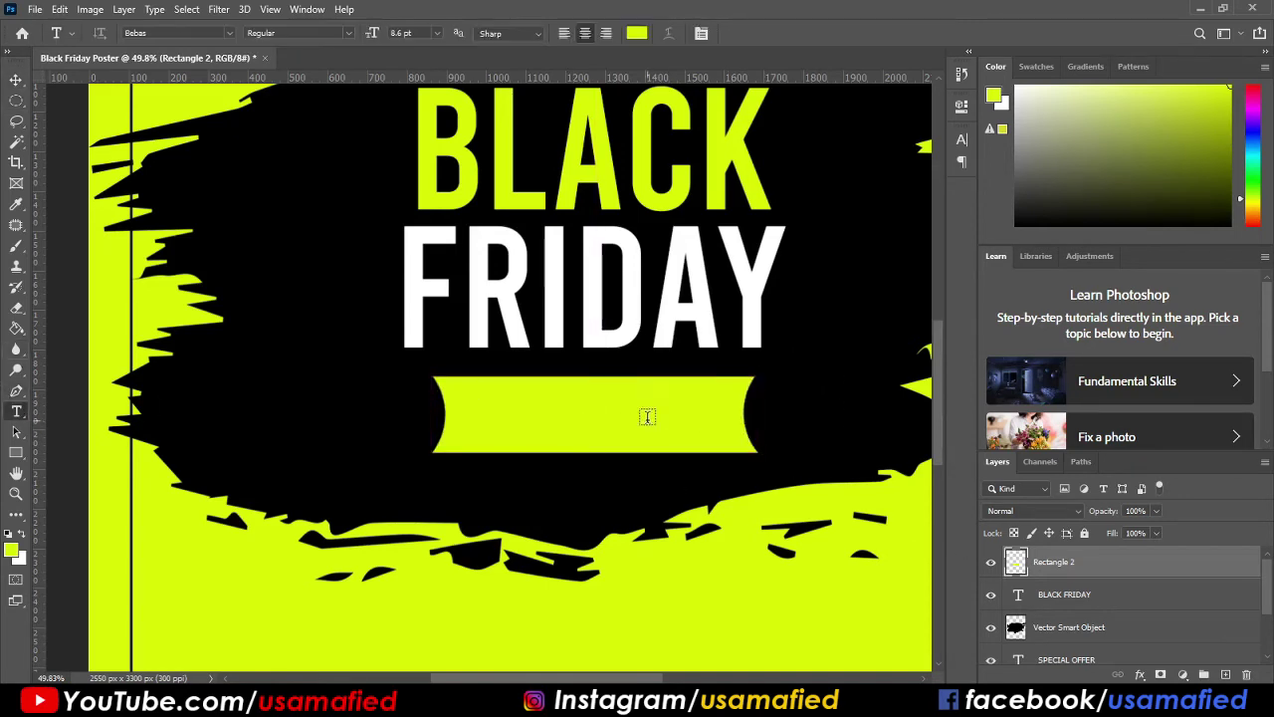
Add the text '70% off' on the yellow banner.
click(479, 416)
key(BackSpace)
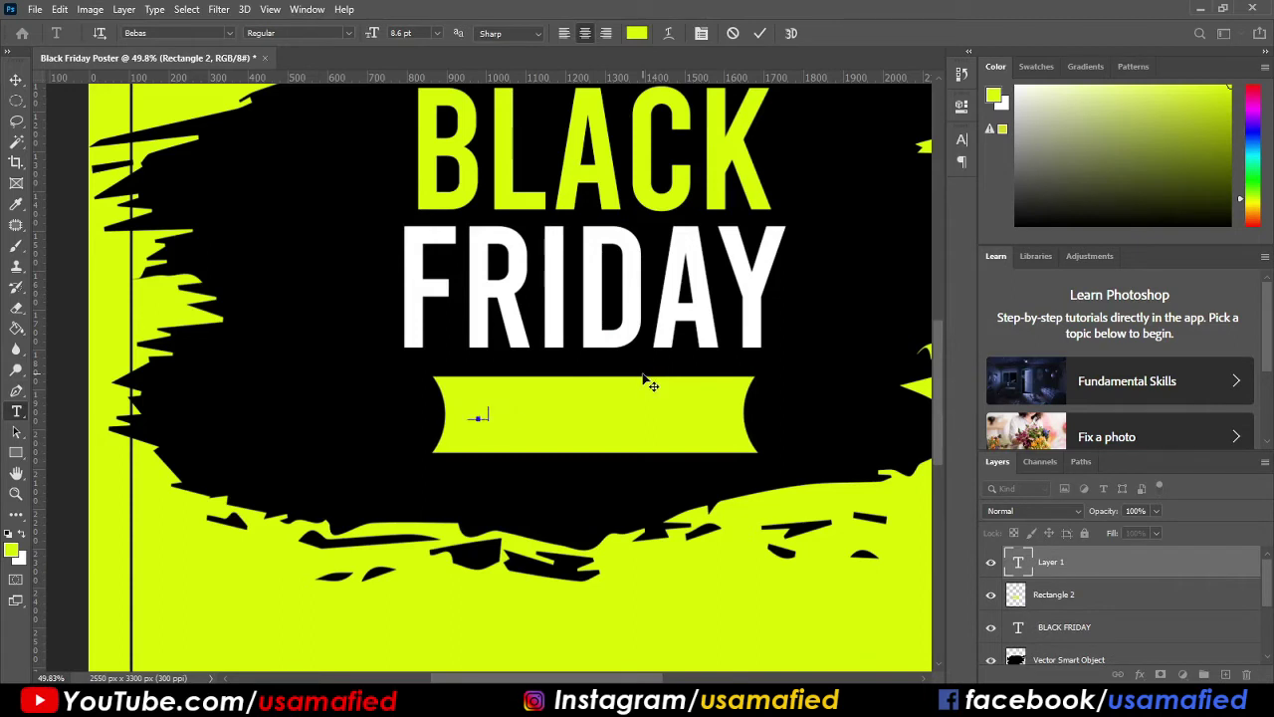
text(70% off)
key(ctrl+Return)
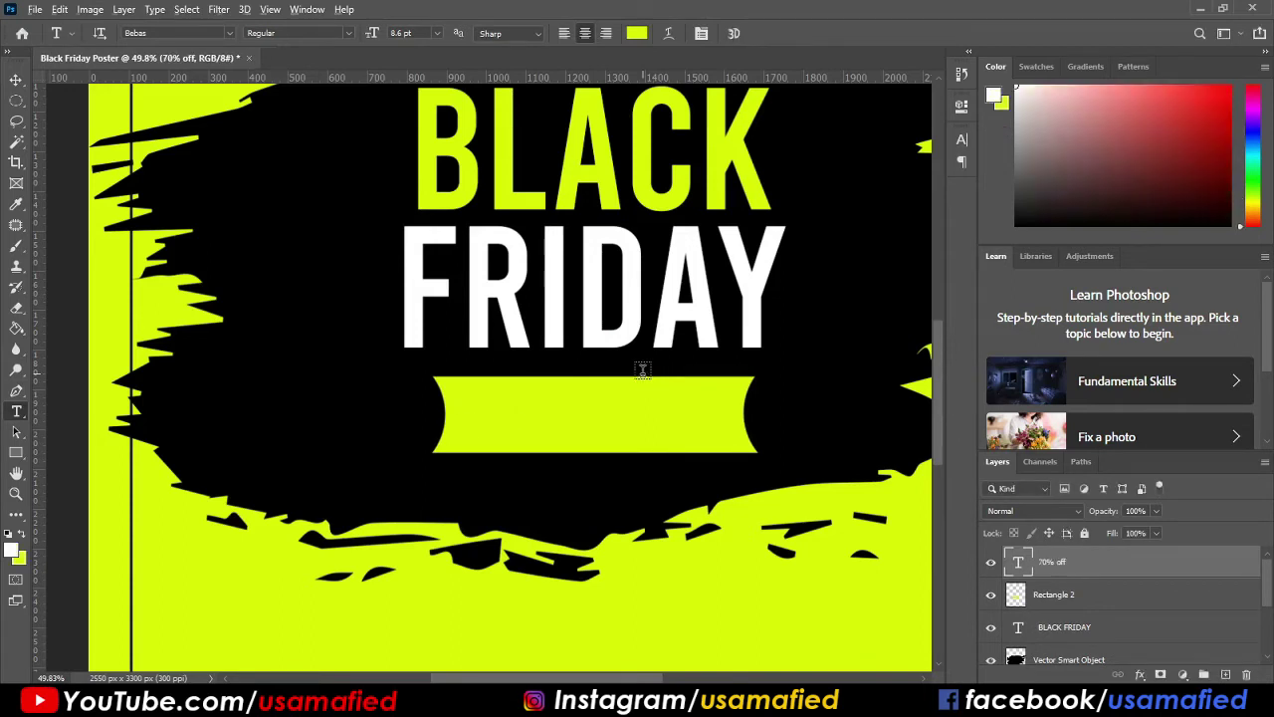
key(v)
Enlarge 70% OFF, make it black, centre it on the banner, and zoom out.
key(ctrl+t)
drag(499, 422, 563, 439)
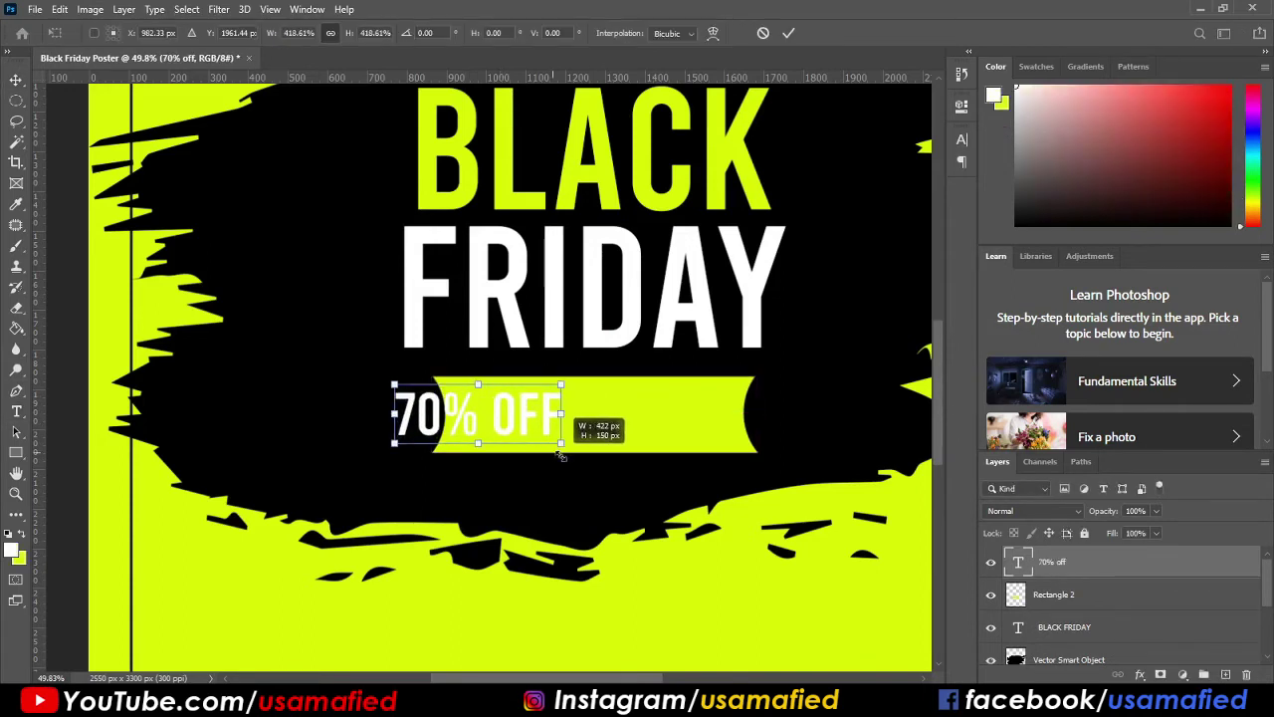
key(Return)
key(alt+BackSpace)
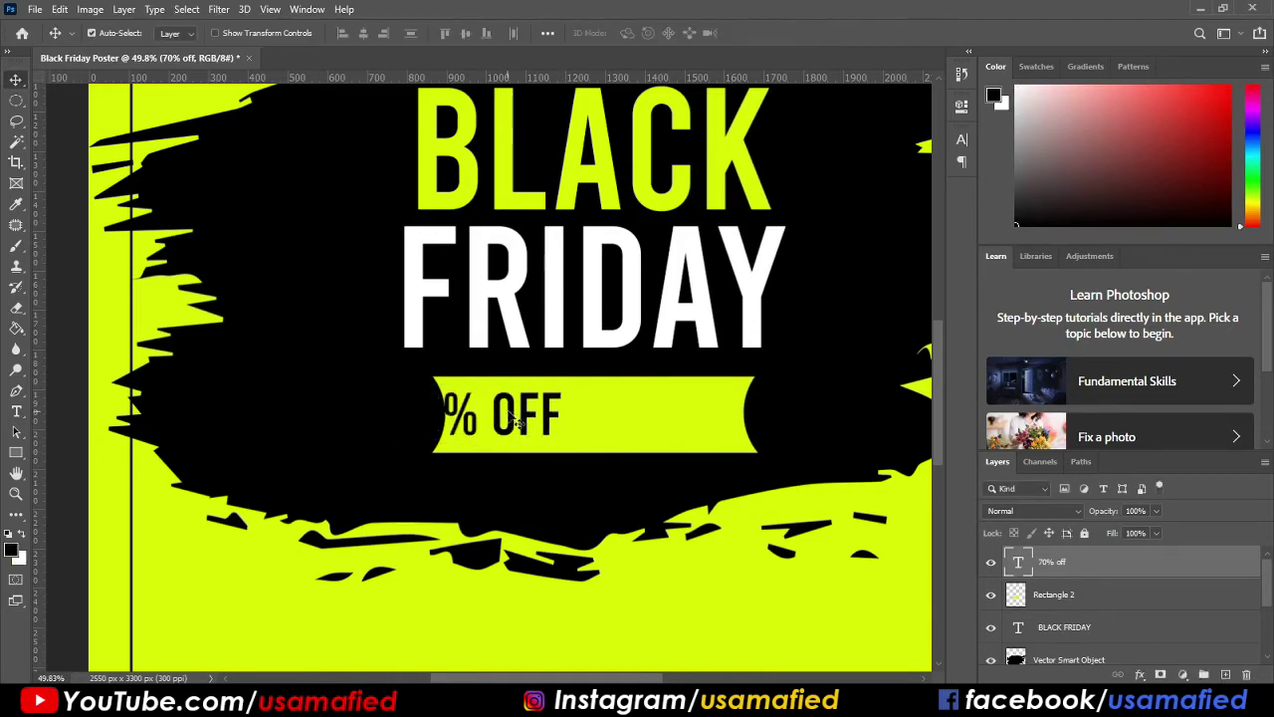
mouse_move(520, 422)
mouse_down()
mouse_move(686, 401)
mouse_move(701, 384)
mouse_up()
key(ctrl+t)
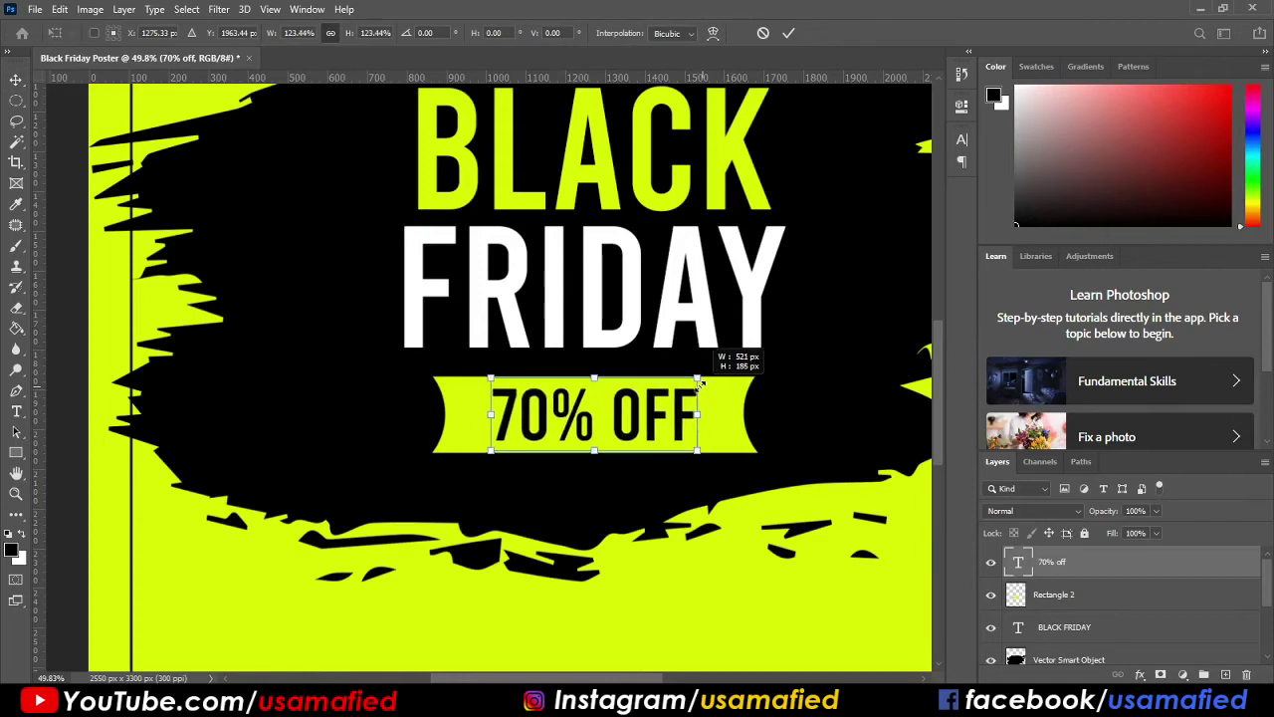
key(Return)
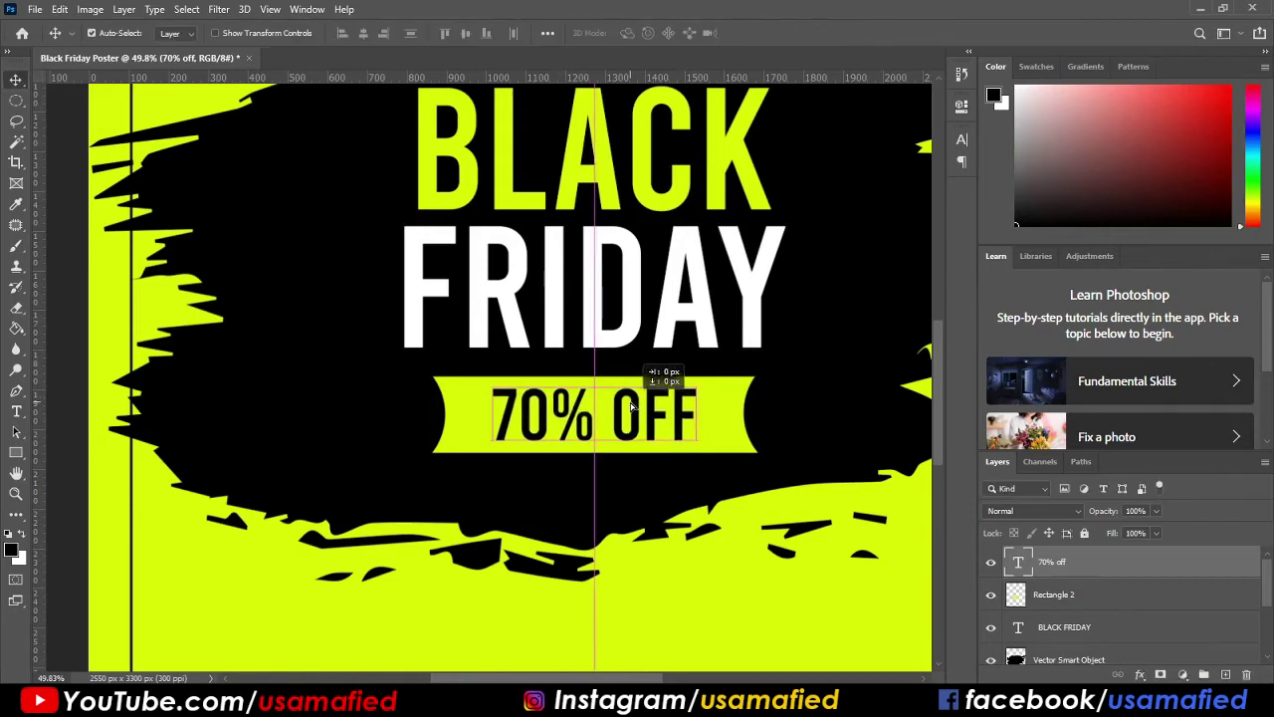
key(ctrl+0)
key(ctrl+minus)
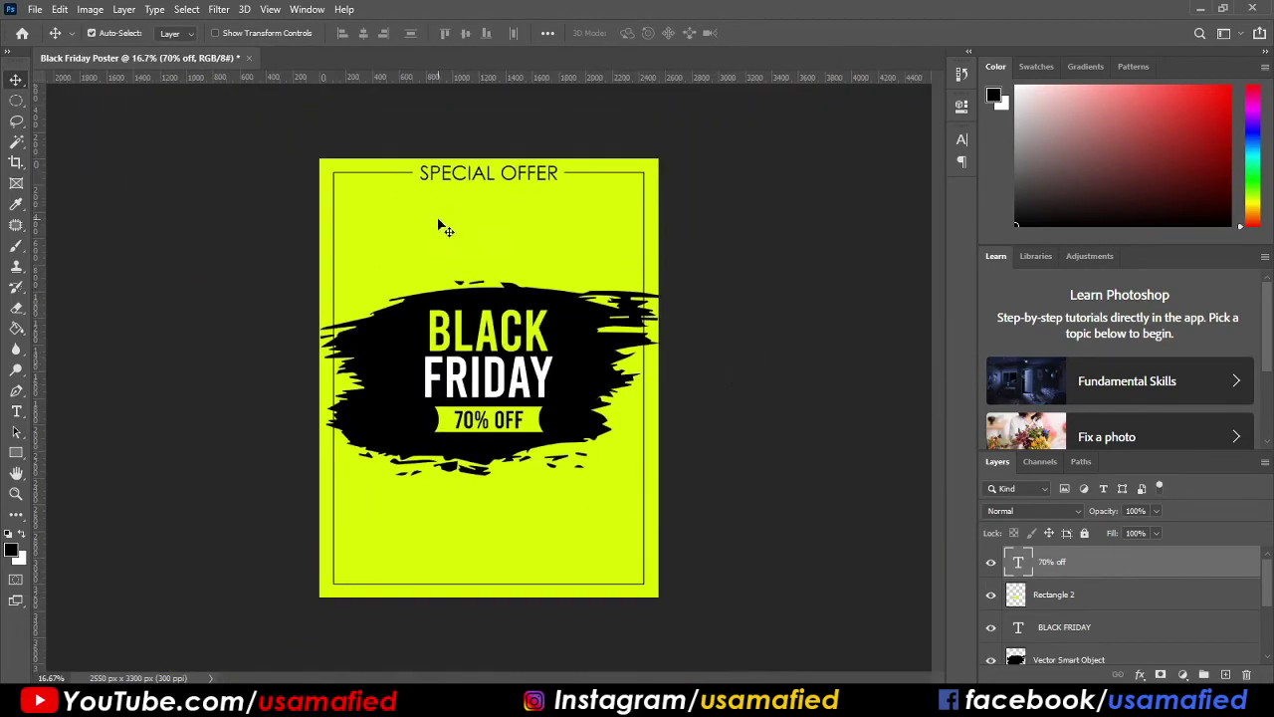
Slightly enlarge the BLACK FRIDAY heading.
ctrl+click(516, 341)
key(ctrl+t)
drag(553, 300, 557, 299)
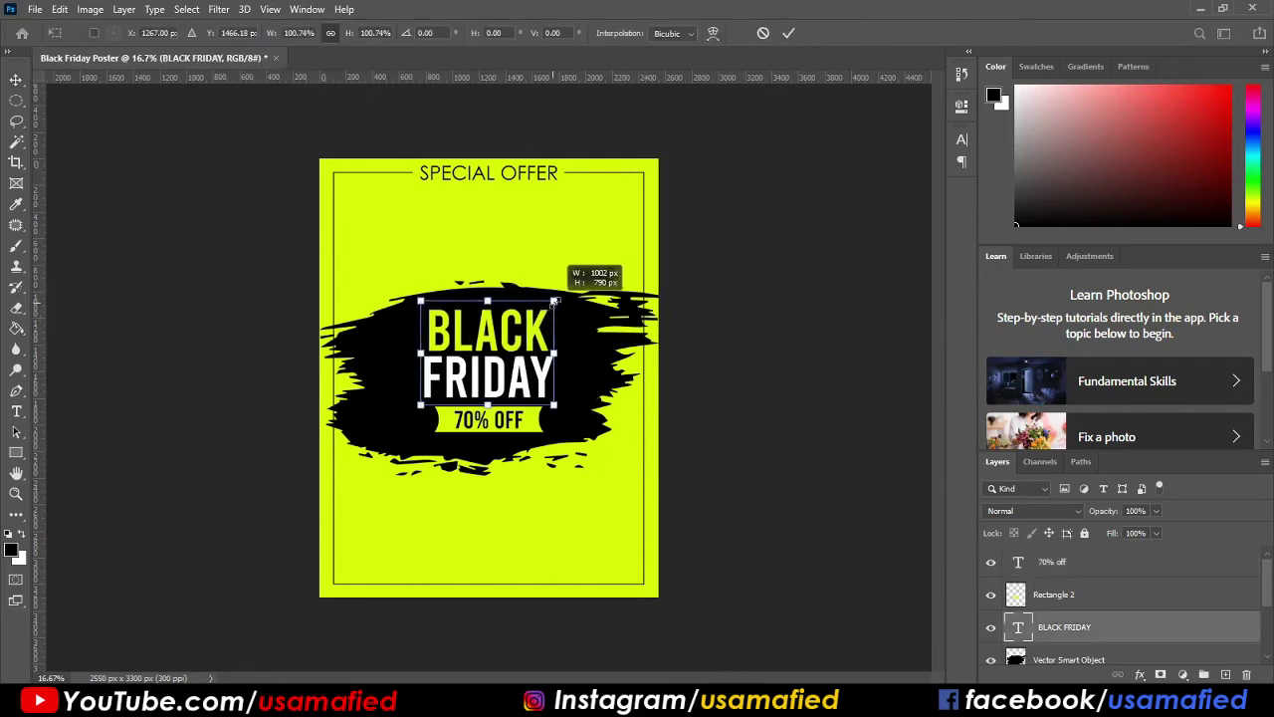
key(Return)
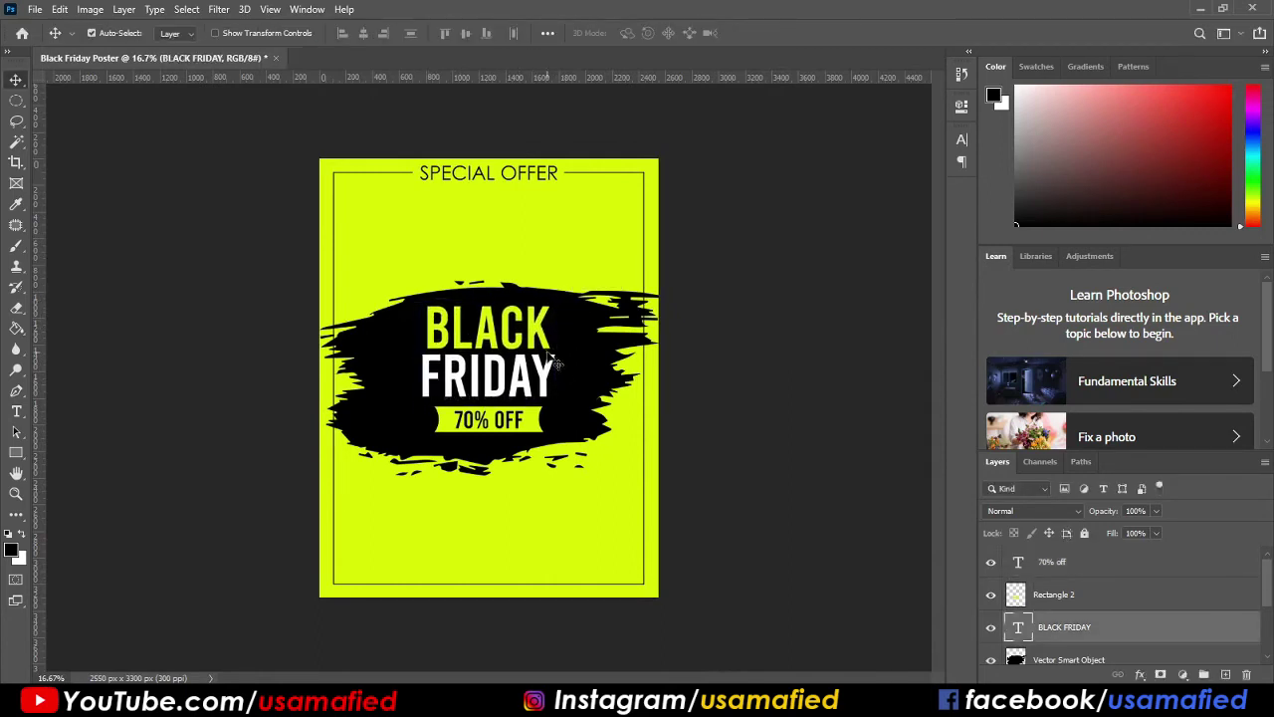
key(ctrl+t)
drag(555, 398, 561, 403)
key(Return)
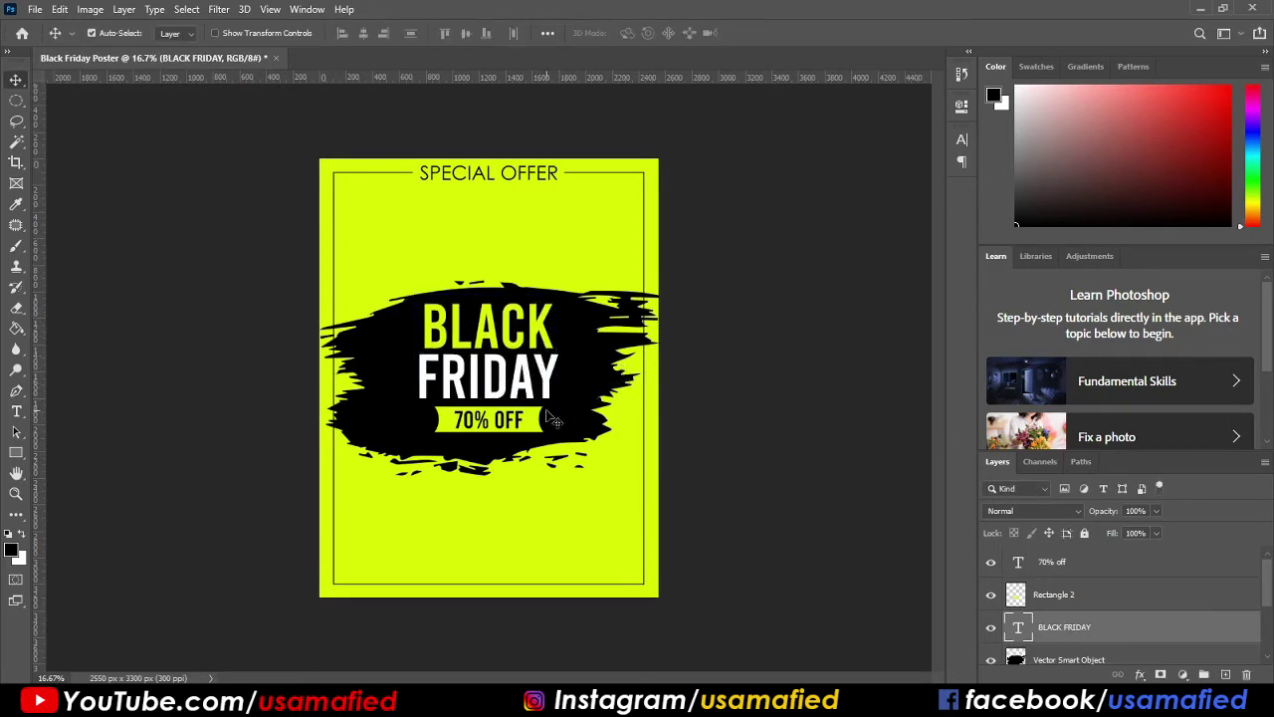
Make the yellow 70% OFF banner narrower and zoom in around it.
click(538, 430)
key(ctrl+t)
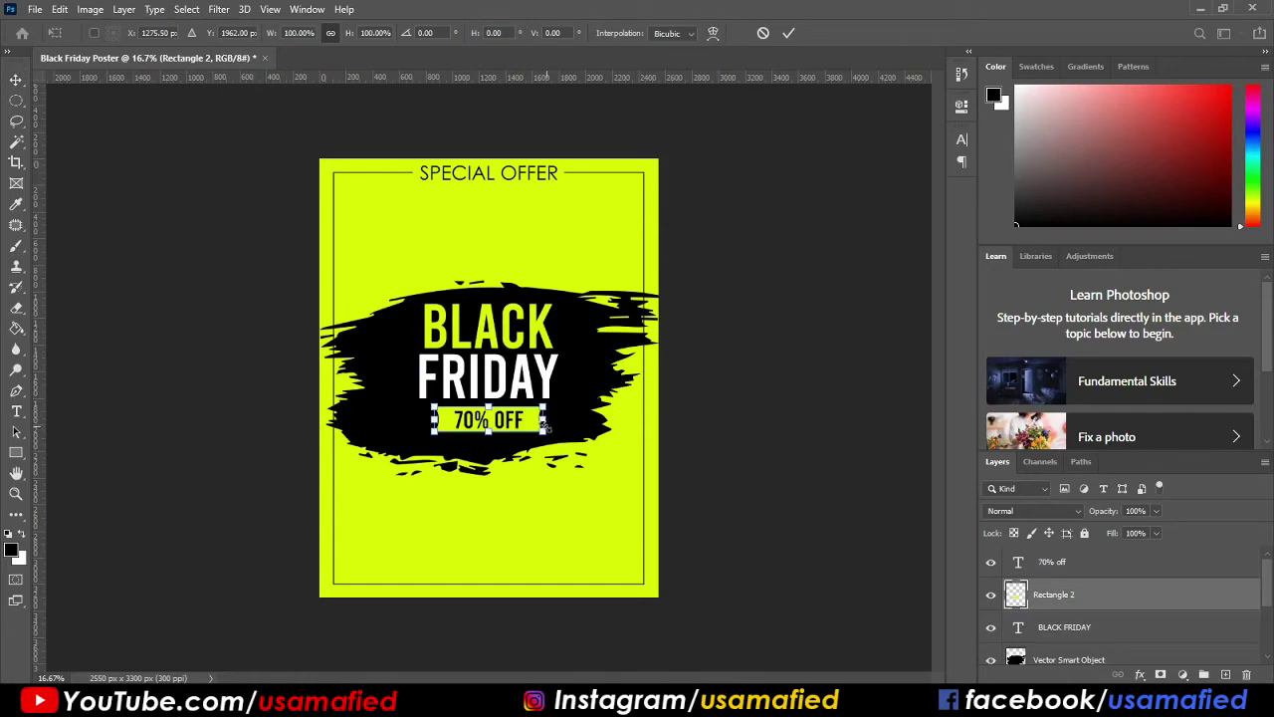
drag(543, 423, 537, 423)
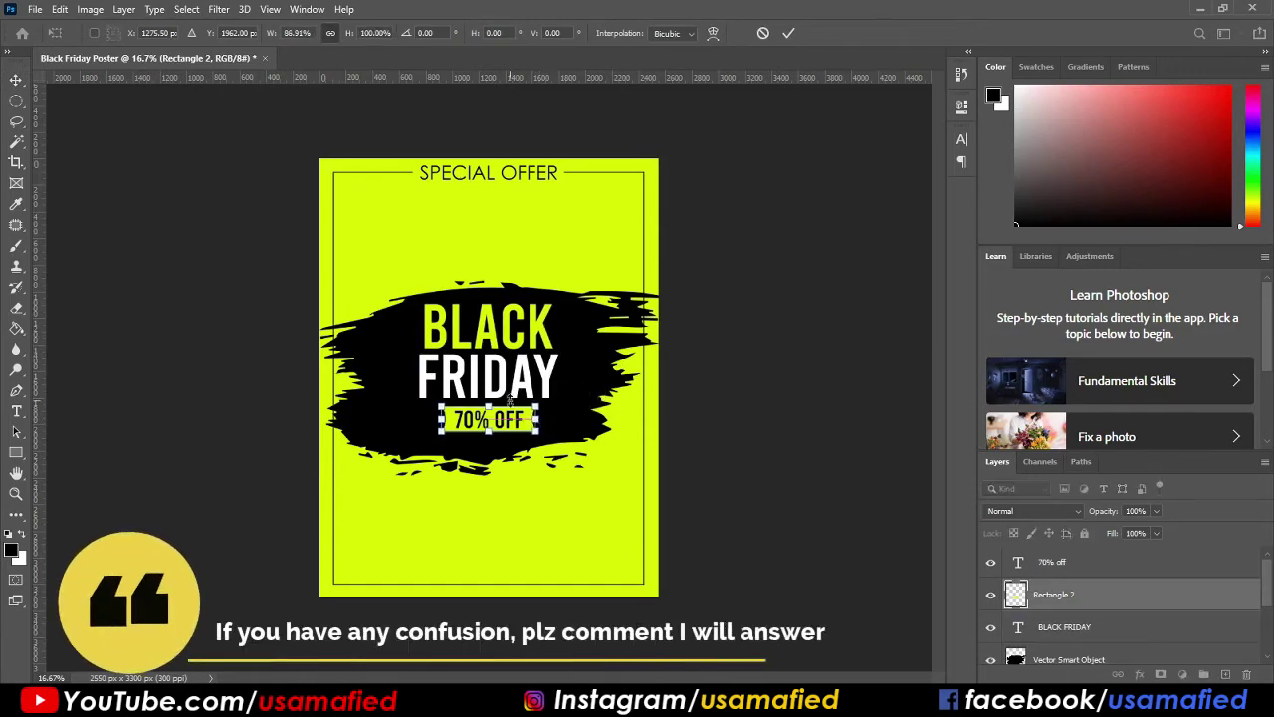
key(Return)
key(z)
drag(408, 429, 468, 436)
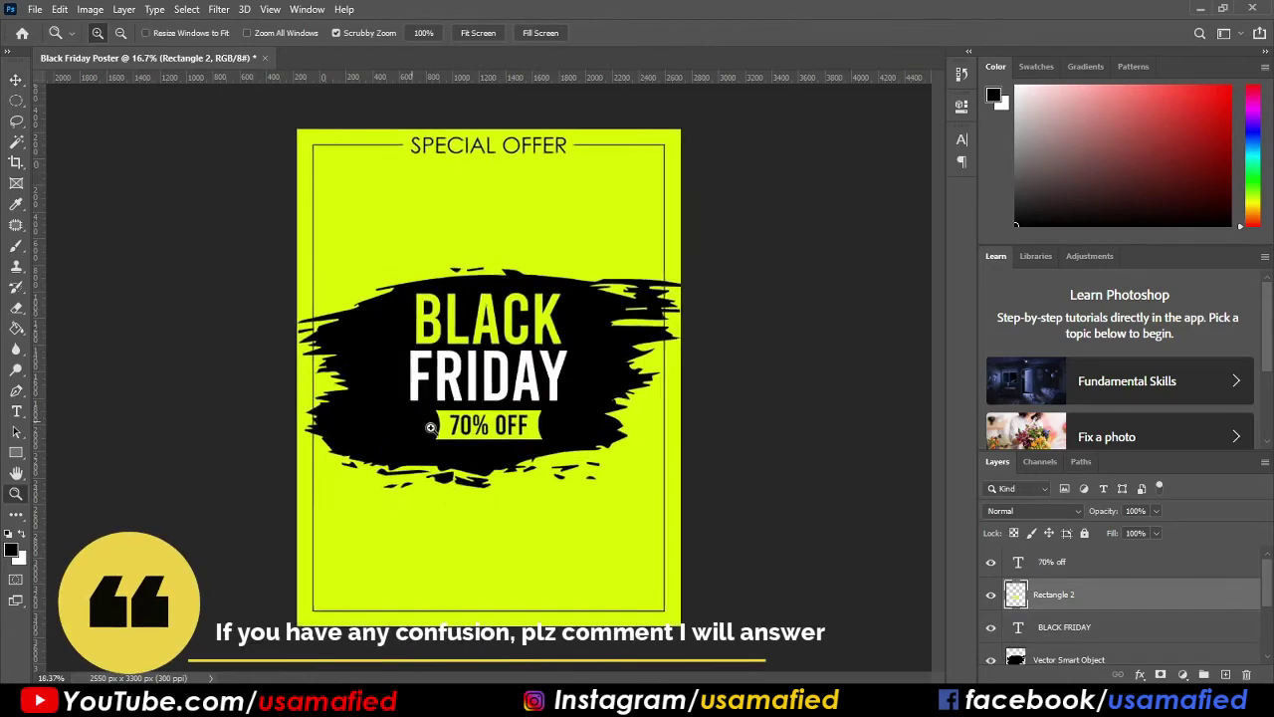
Try an oval cut on the banner's left end, undo it, deselect, and fit the poster.
key(m)
drag(708, 469, 676, 369)
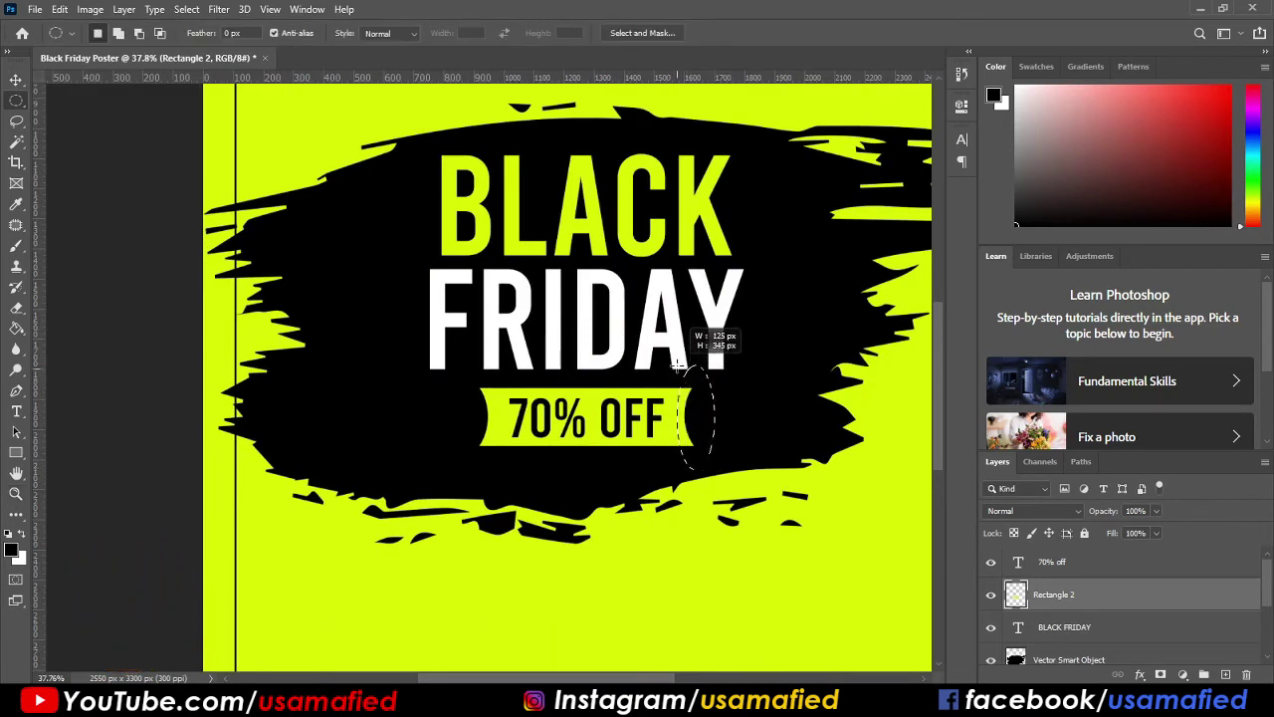
drag(677, 369, 678, 365)
drag(440, 363, 491, 468)
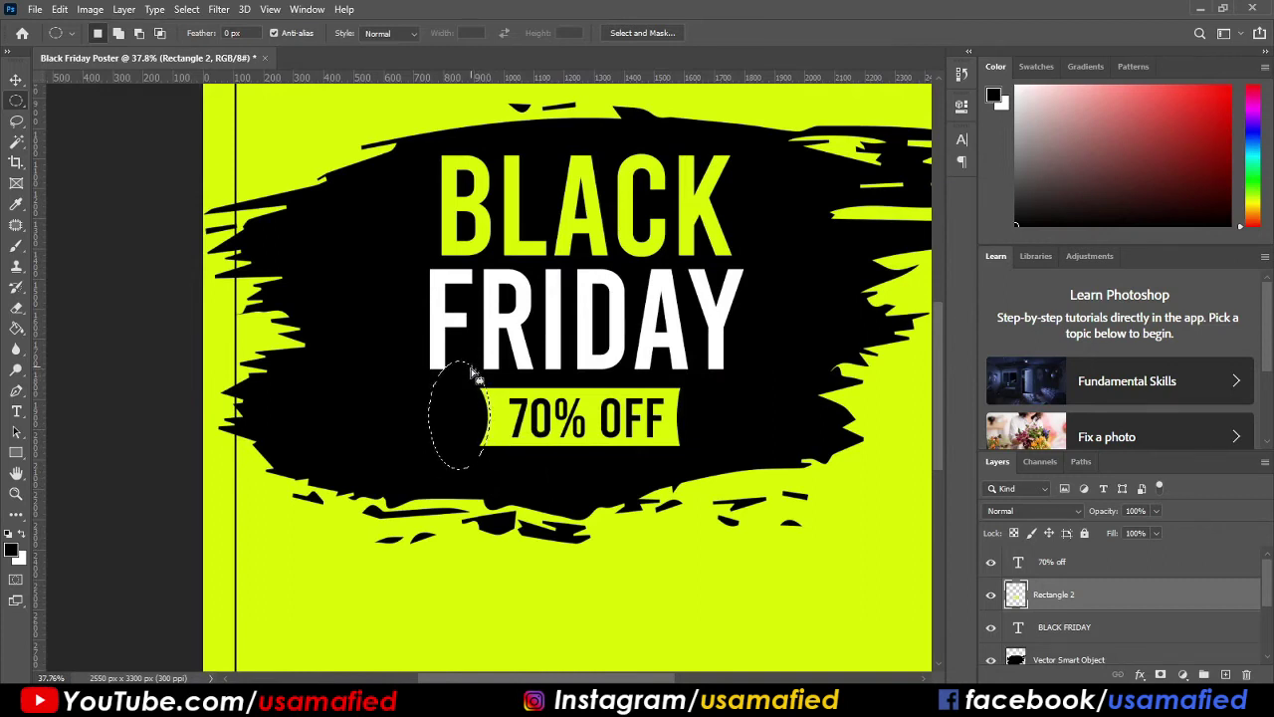
drag(470, 376, 494, 456)
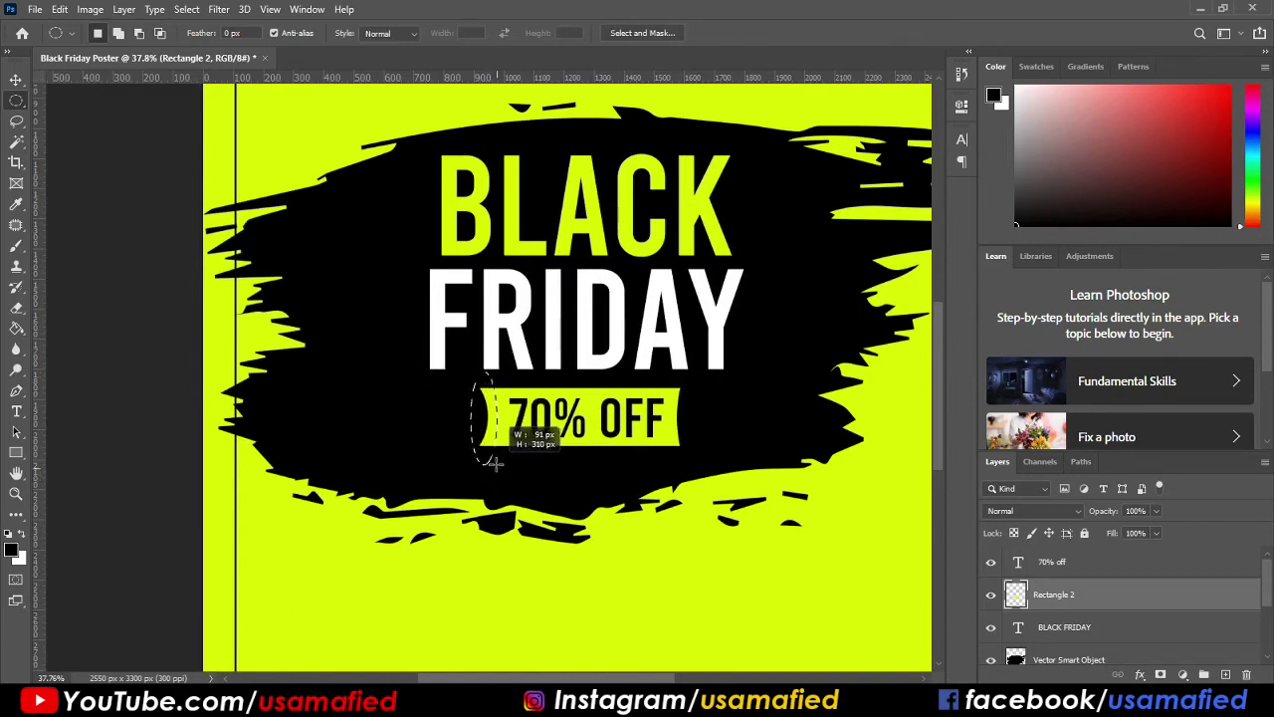
key(Delete)
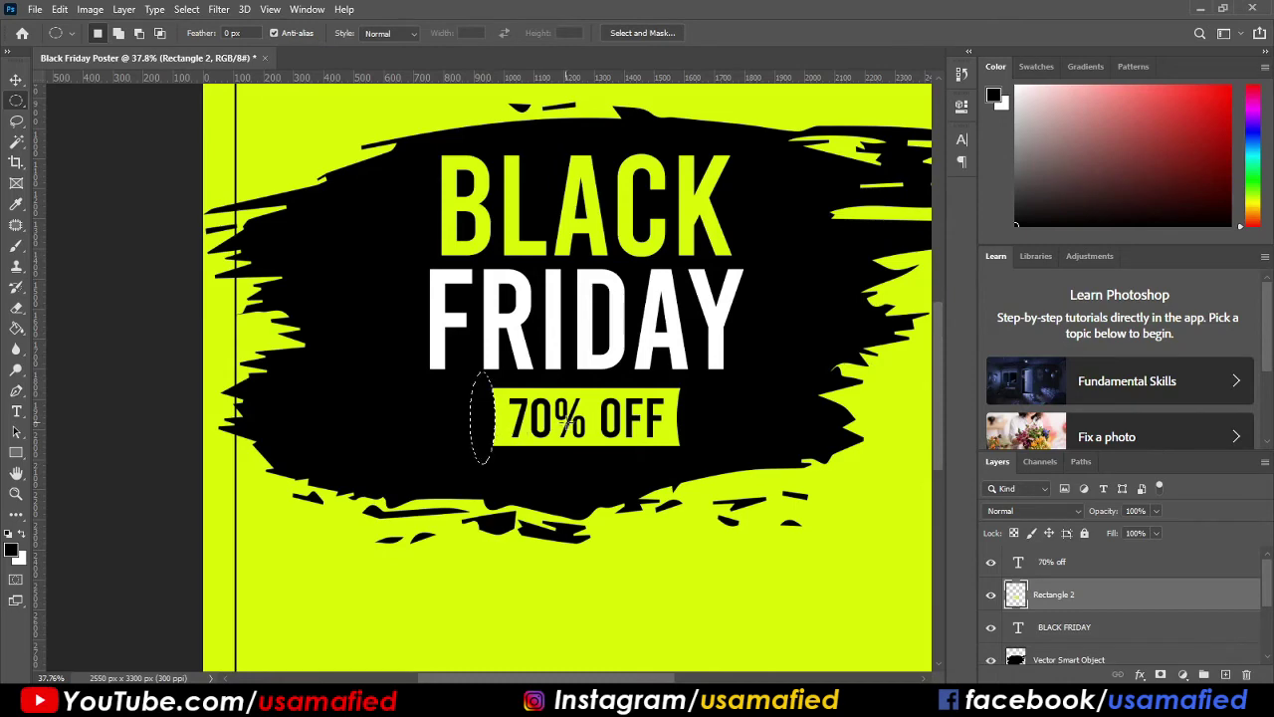
key(ctrl+z)
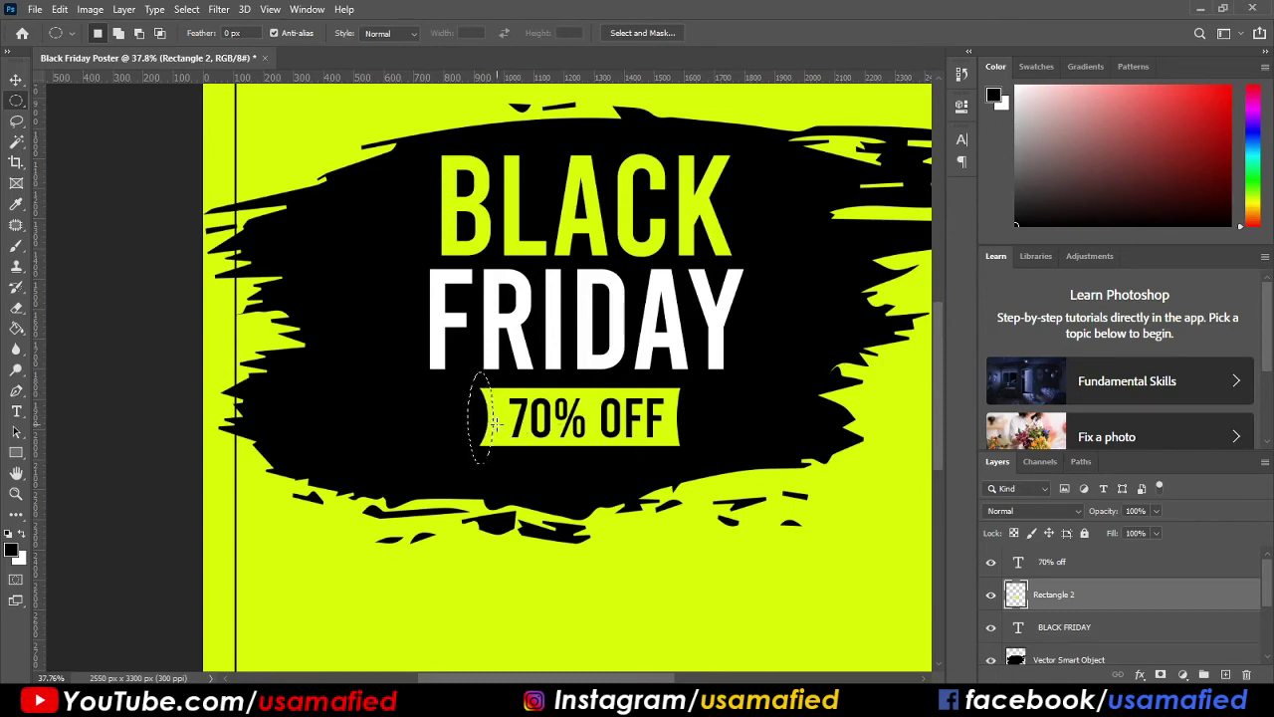
click(16, 80)
key(ctrl+minus)
key(ctrl+minus)
key(ctrl+d)
key(ctrl+minus)
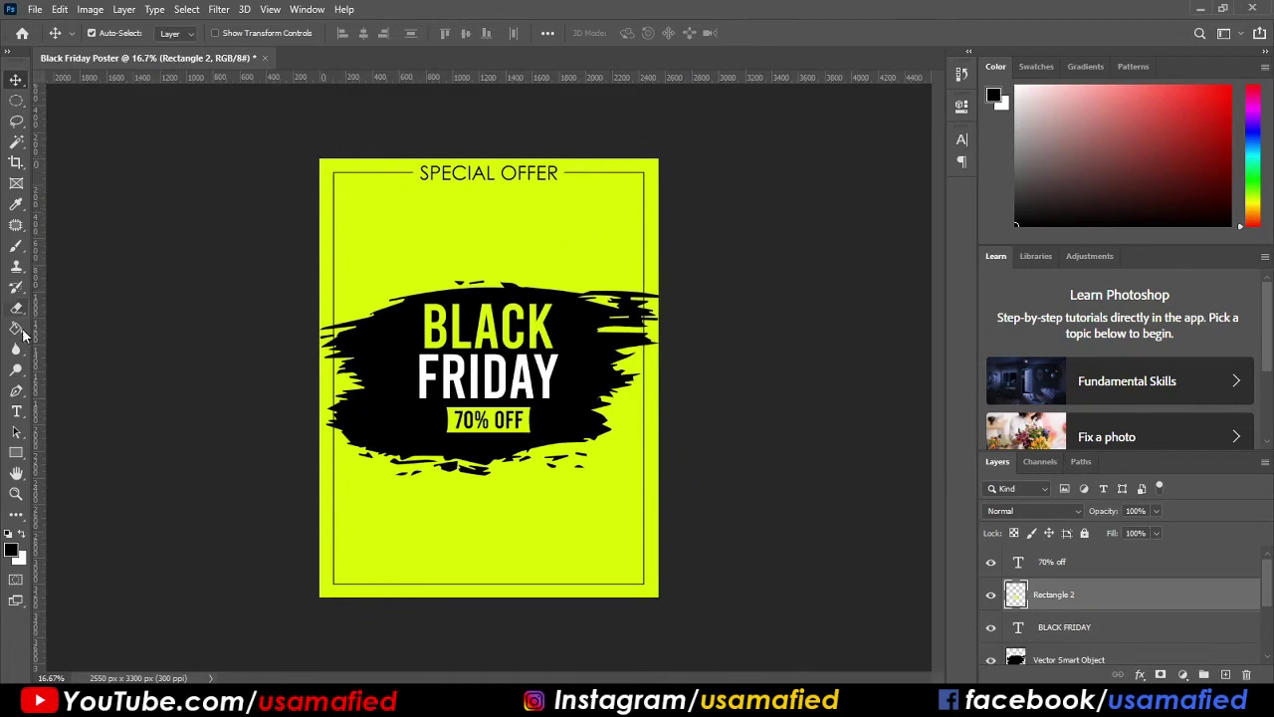
Add an enlarged '24 nov' date centred below SPECIAL OFFER.
click(16, 411)
click(405, 224)
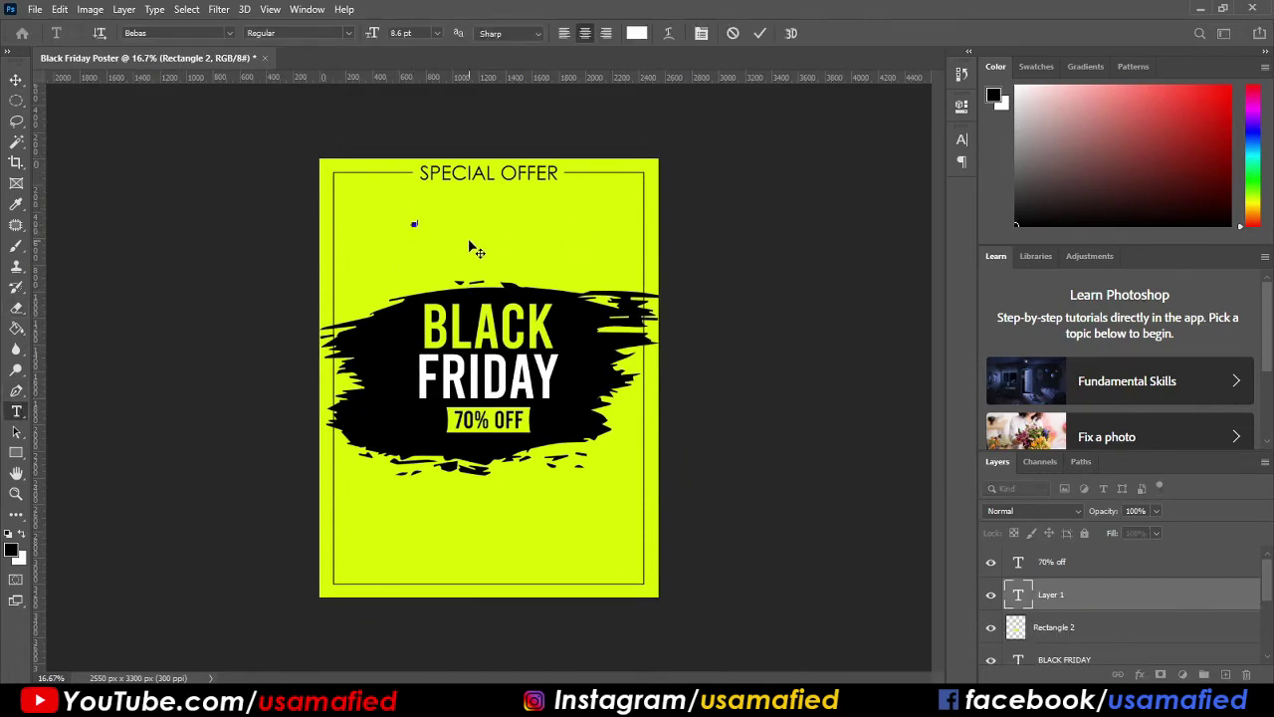
text(24 nov)
key(ctrl+Return)
key(v)
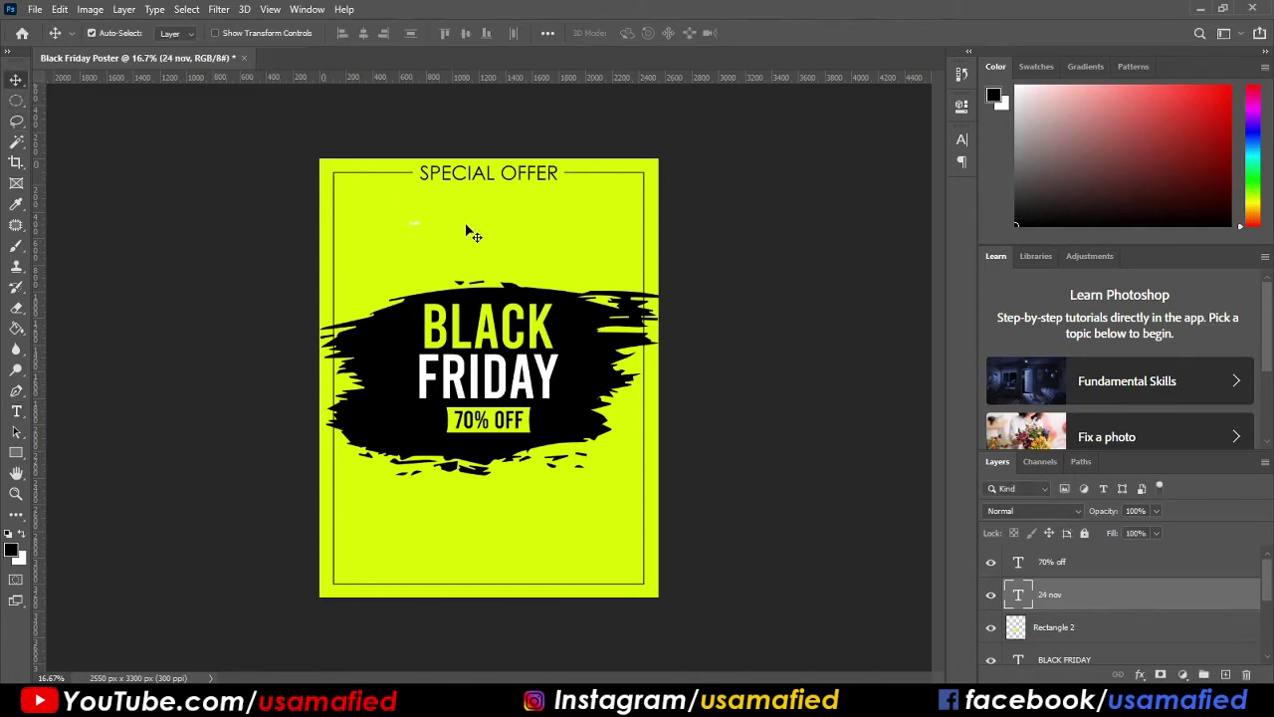
key(ctrl+t)
drag(432, 231, 470, 249)
key(Return)
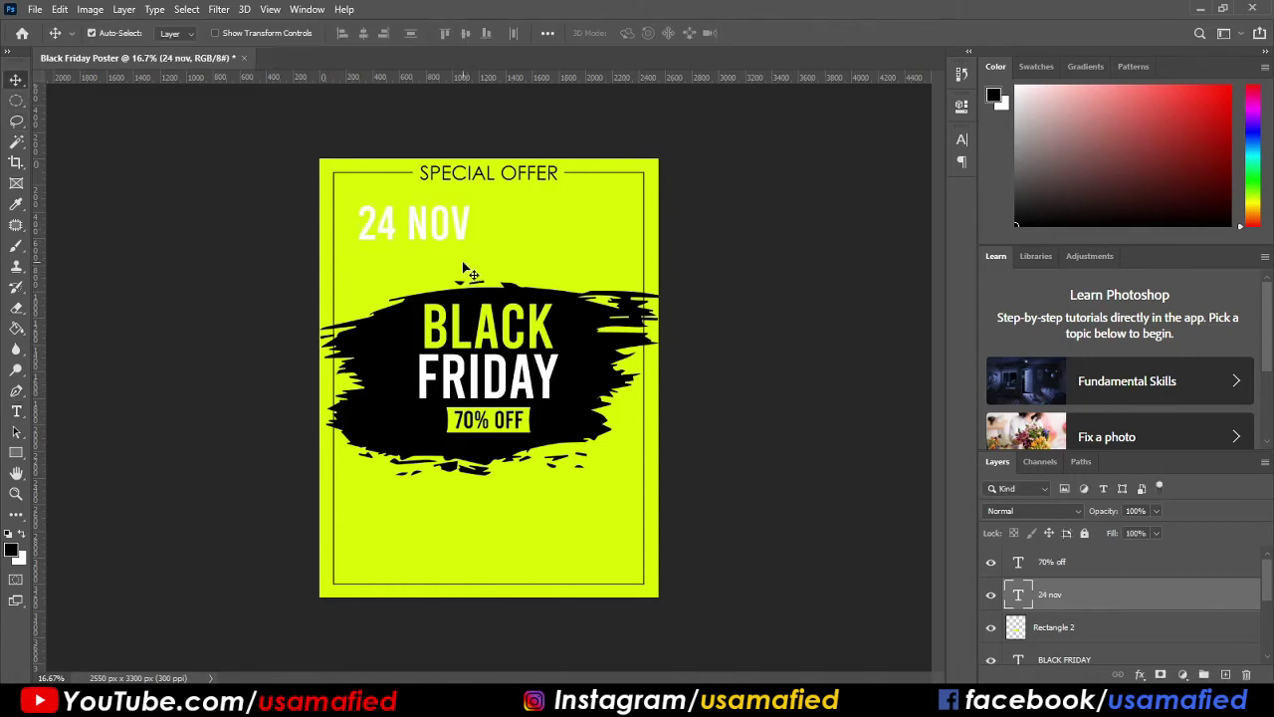
drag(430, 239, 499, 229)
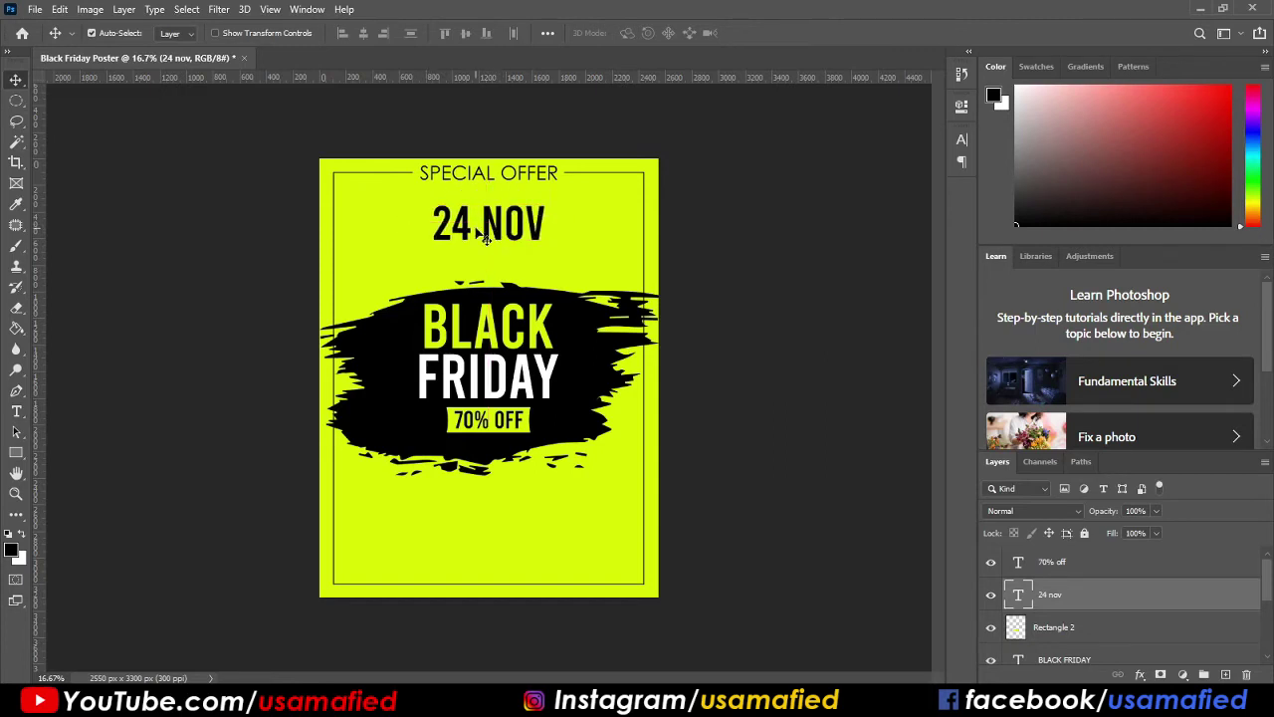
Set the 24 NOV letter tracking to 100.
double_click(512, 217)
key(ctrl+a)
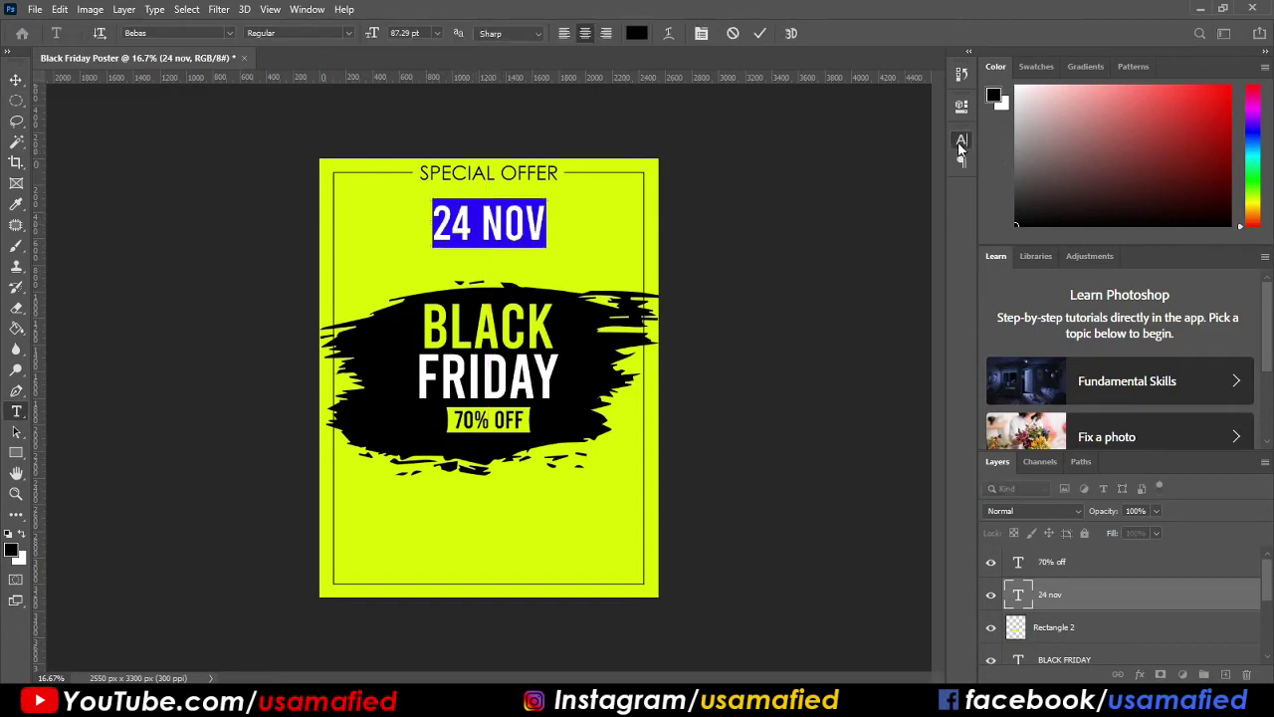
click(961, 144)
click(915, 182)
drag(876, 200, 880, 202)
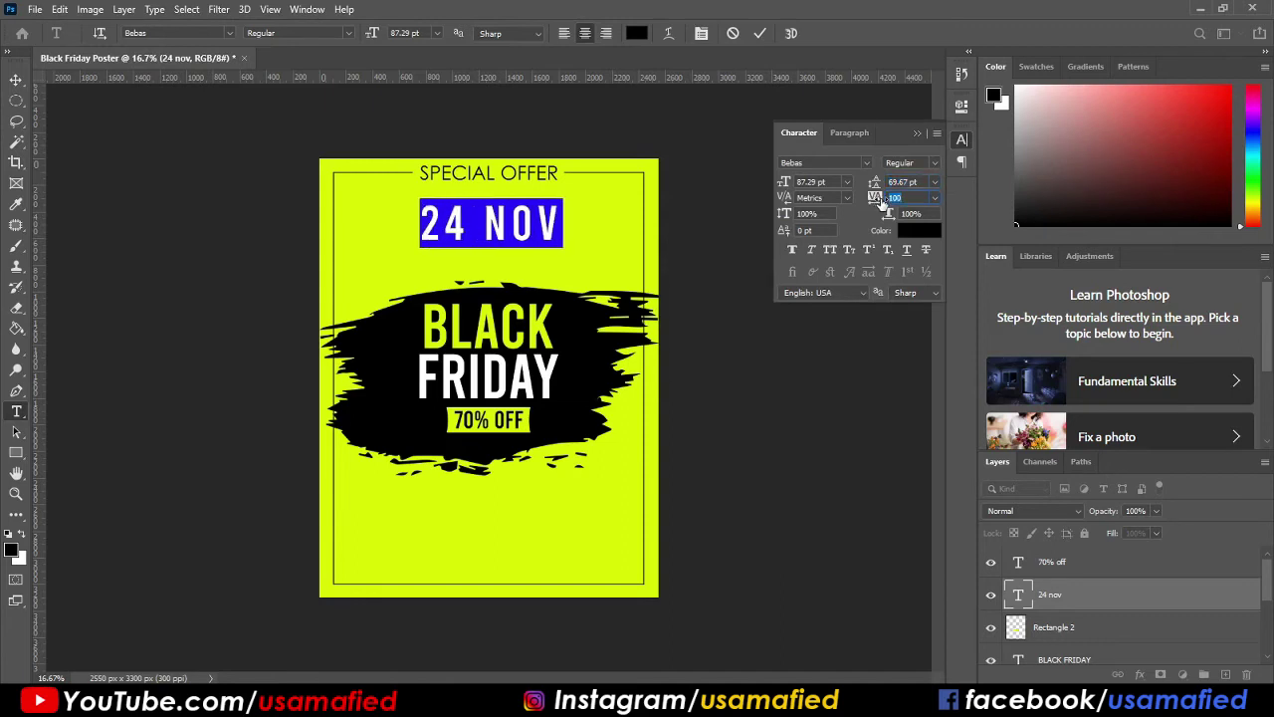
click(16, 79)
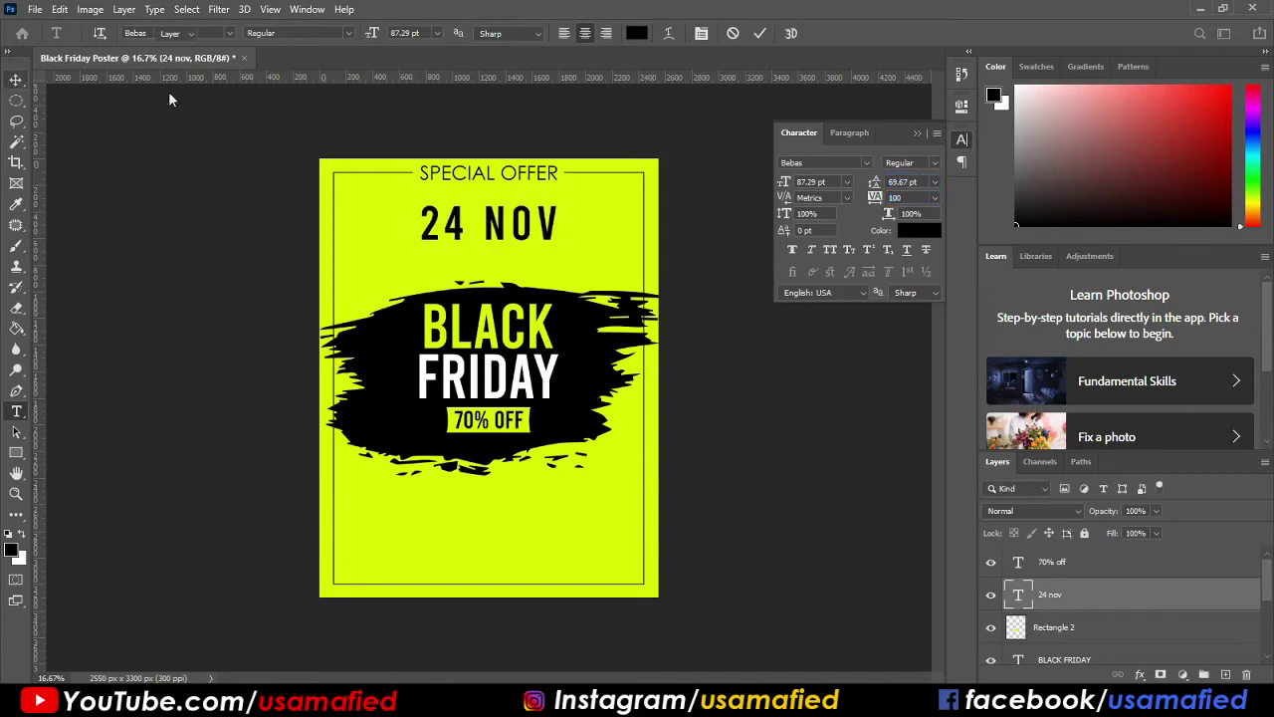
right_click(16, 453)
Draw a small black dot left of 24 NOV, rasterize it, and copy it to the right.
click(79, 483)
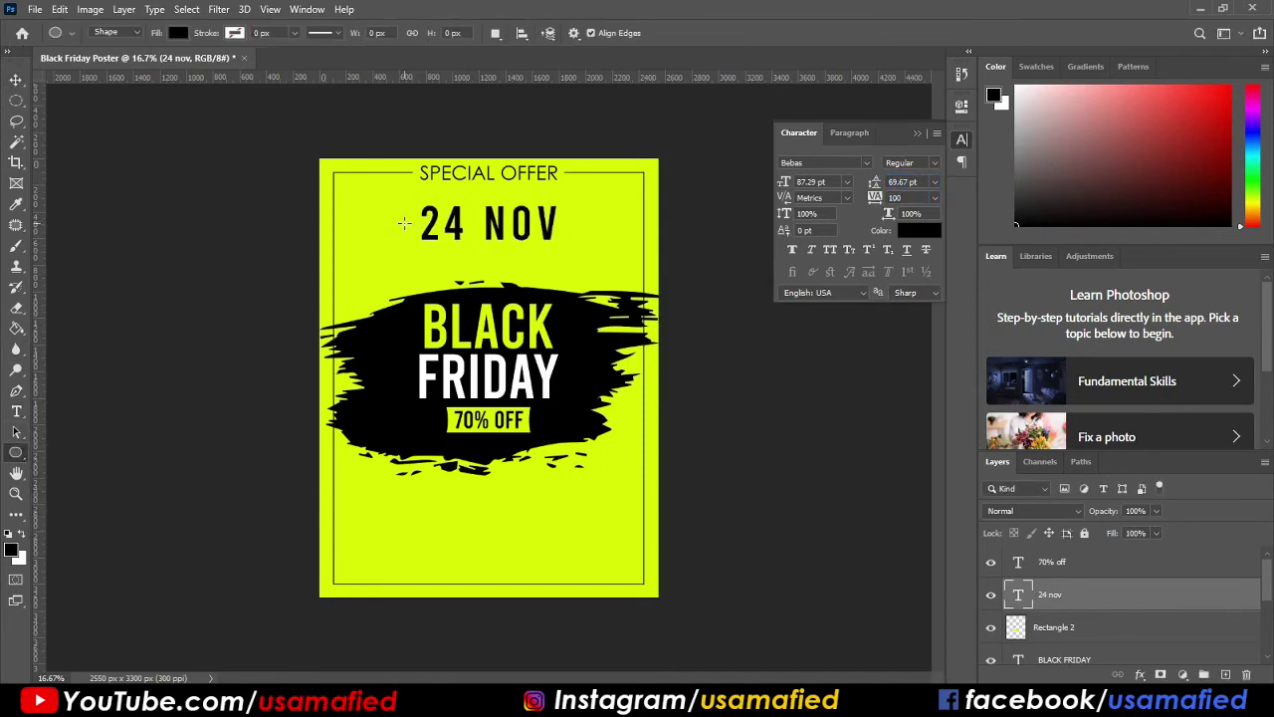
drag(399, 218, 409, 228)
click(16, 79)
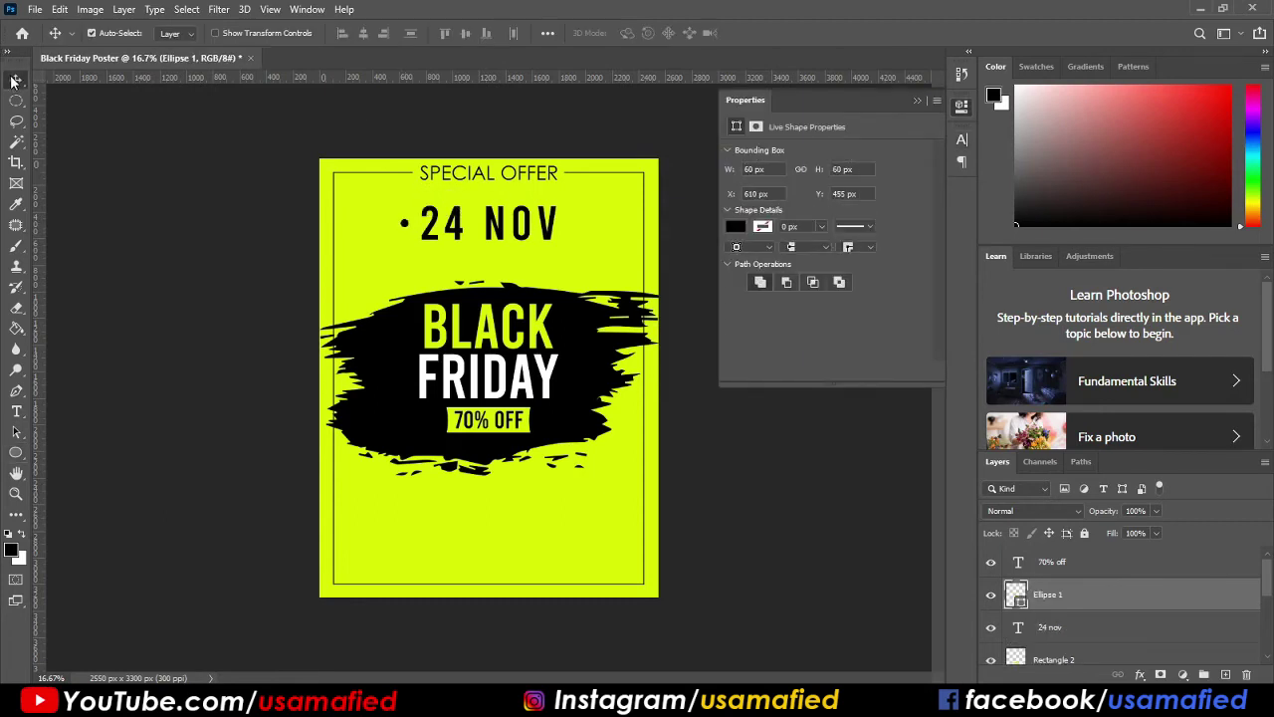
drag(409, 226, 404, 225)
right_click(1049, 594)
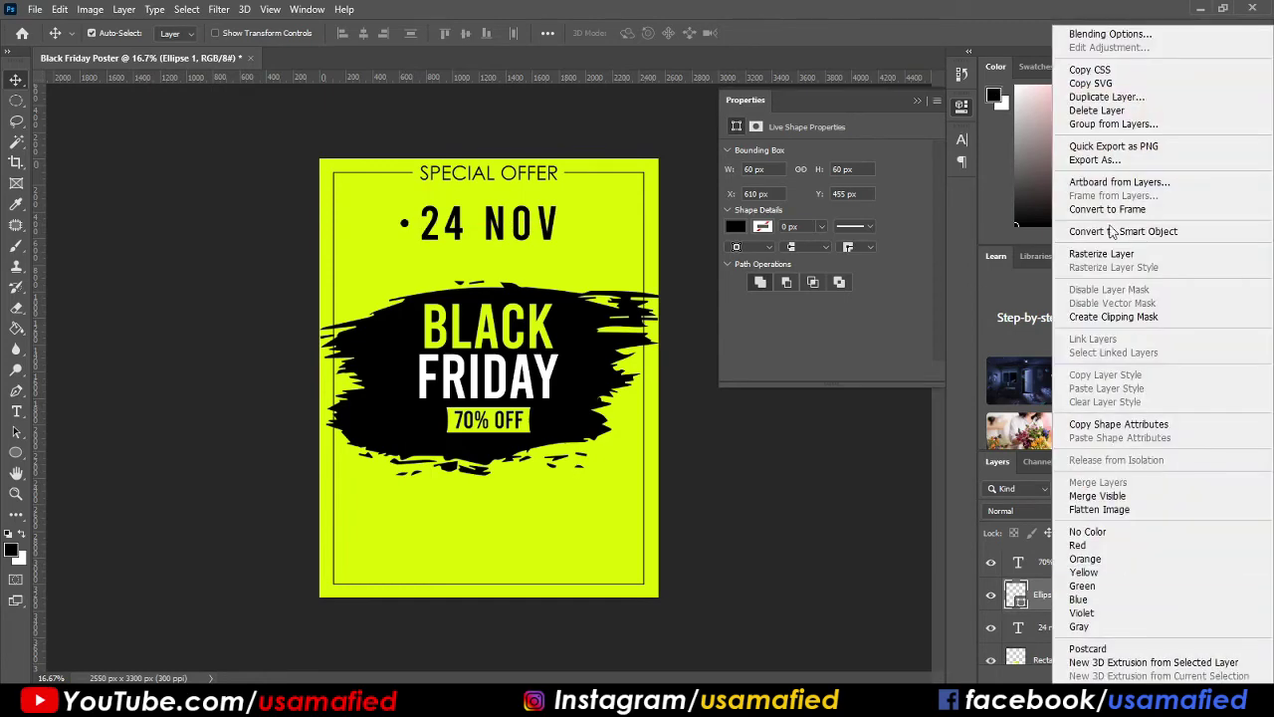
click(1095, 250)
click(925, 100)
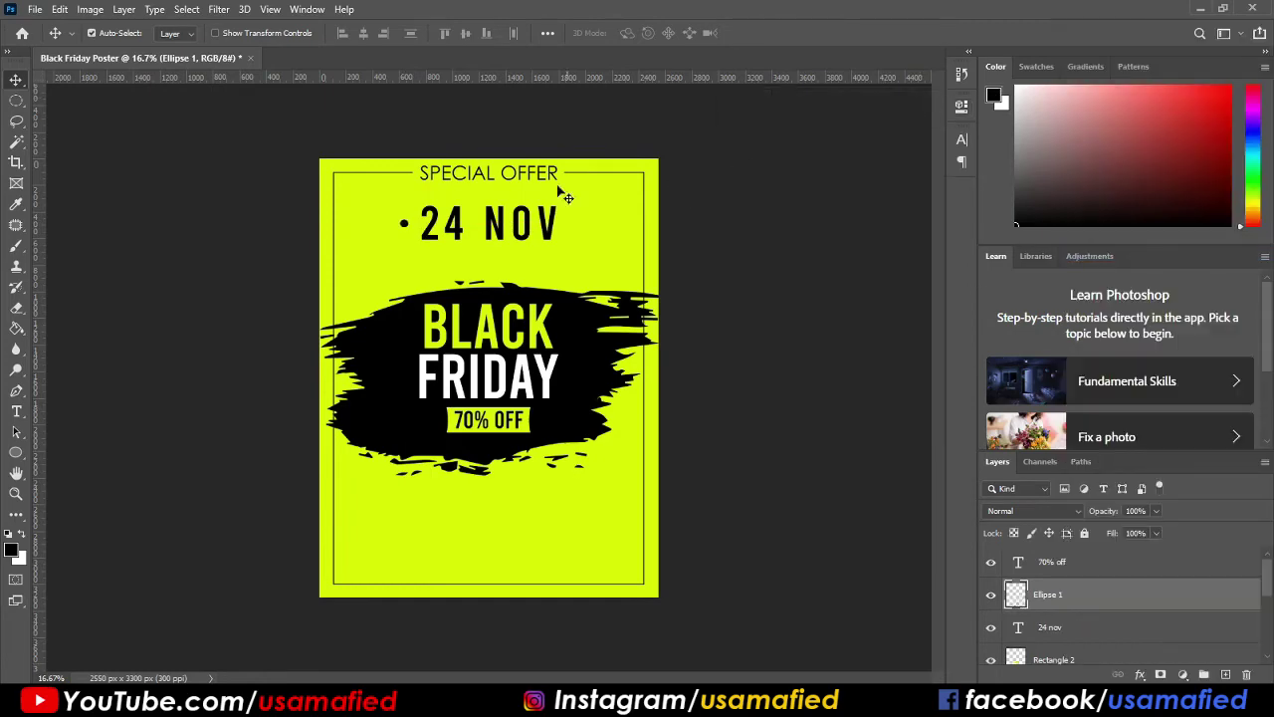
drag(404, 224, 581, 233)
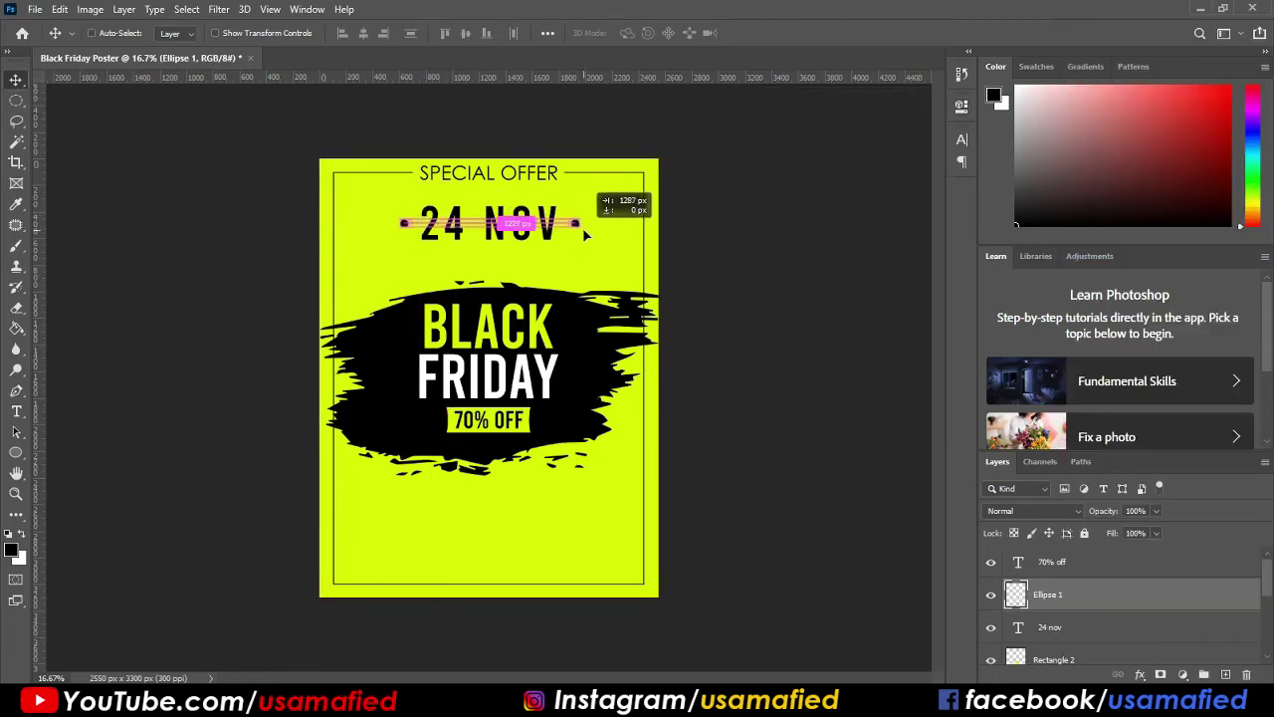
drag(580, 233, 581, 227)
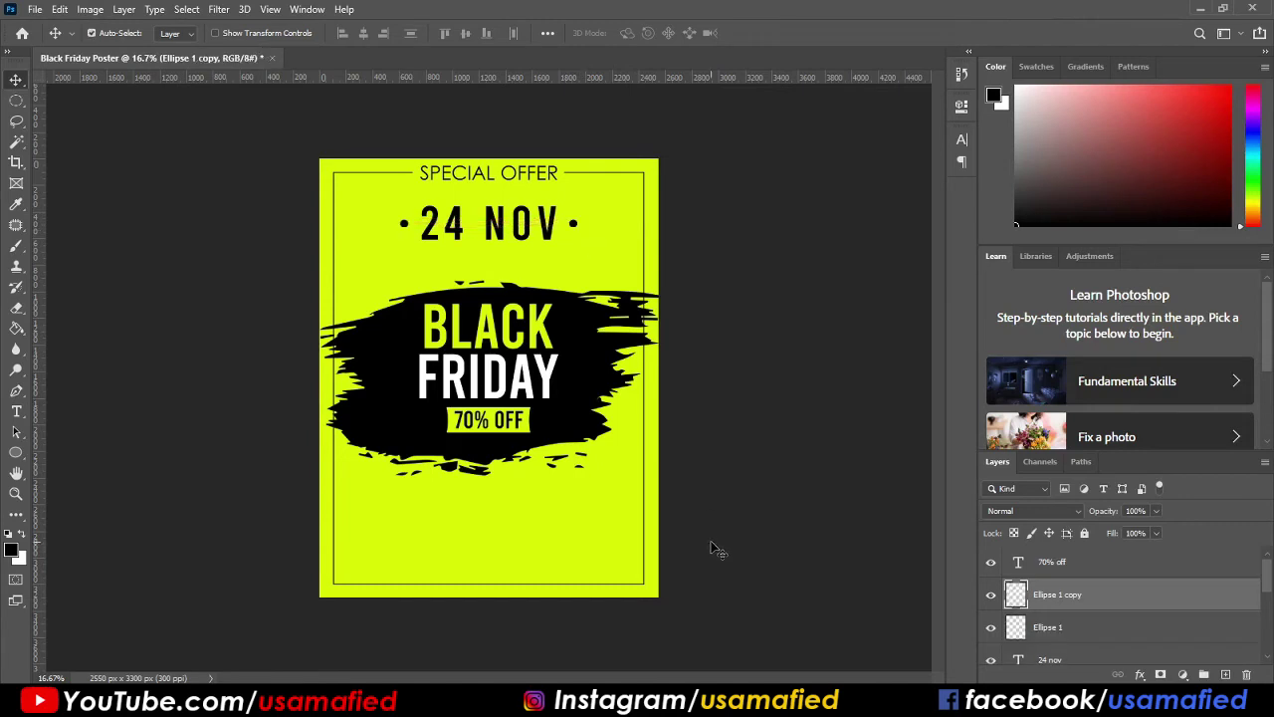
Add a lorem ipsum text box near the poster bottom in Century Gothic.
click(17, 412)
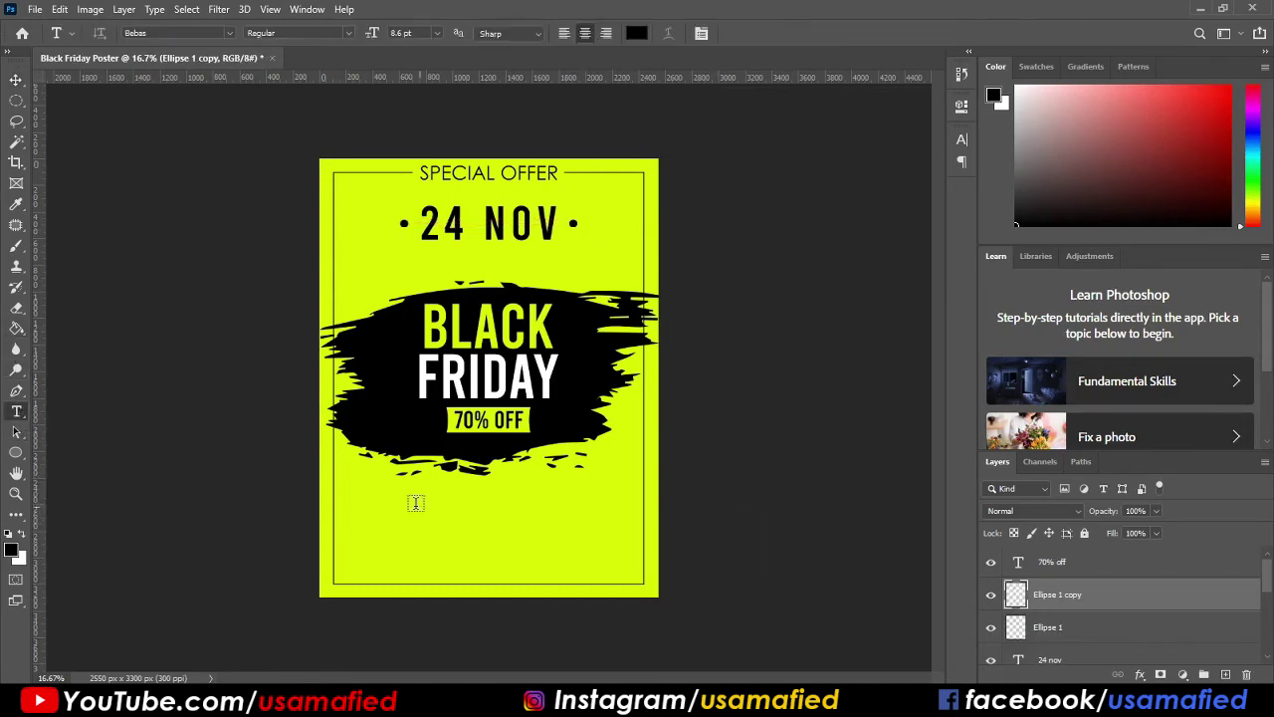
drag(344, 500, 627, 546)
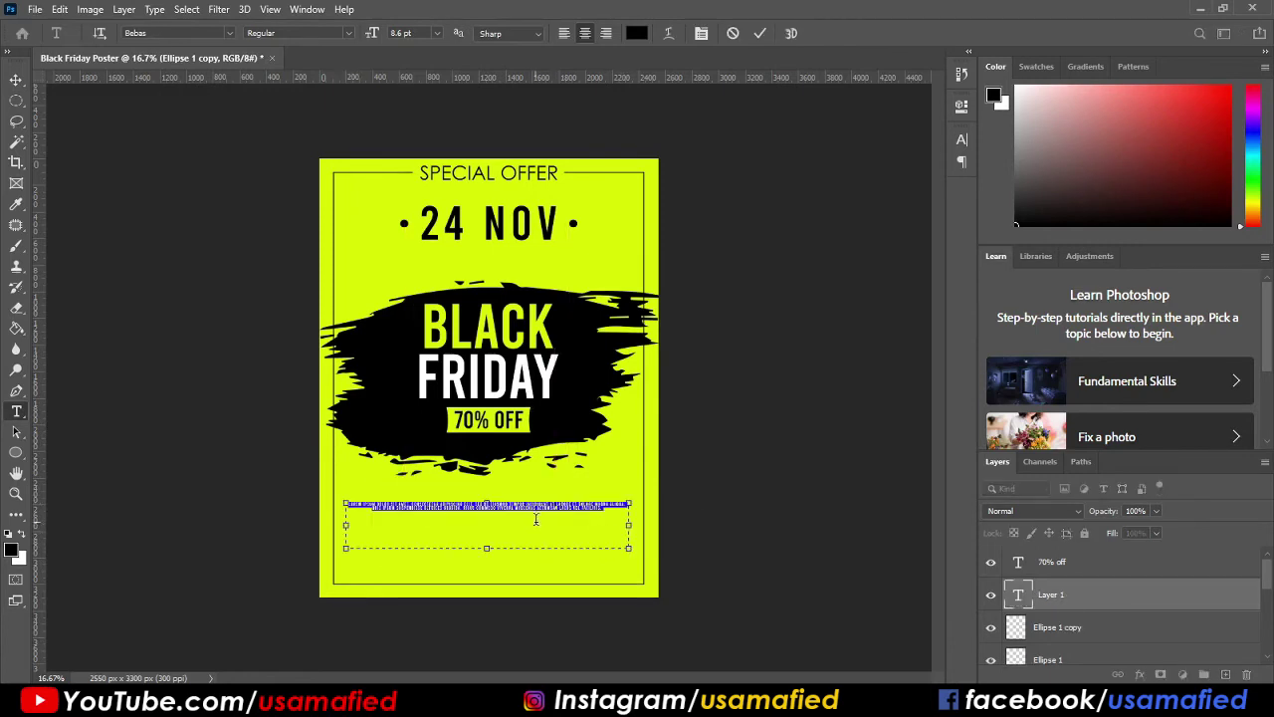
key(BackSpace)
key(ctrl+z)
text(cen)
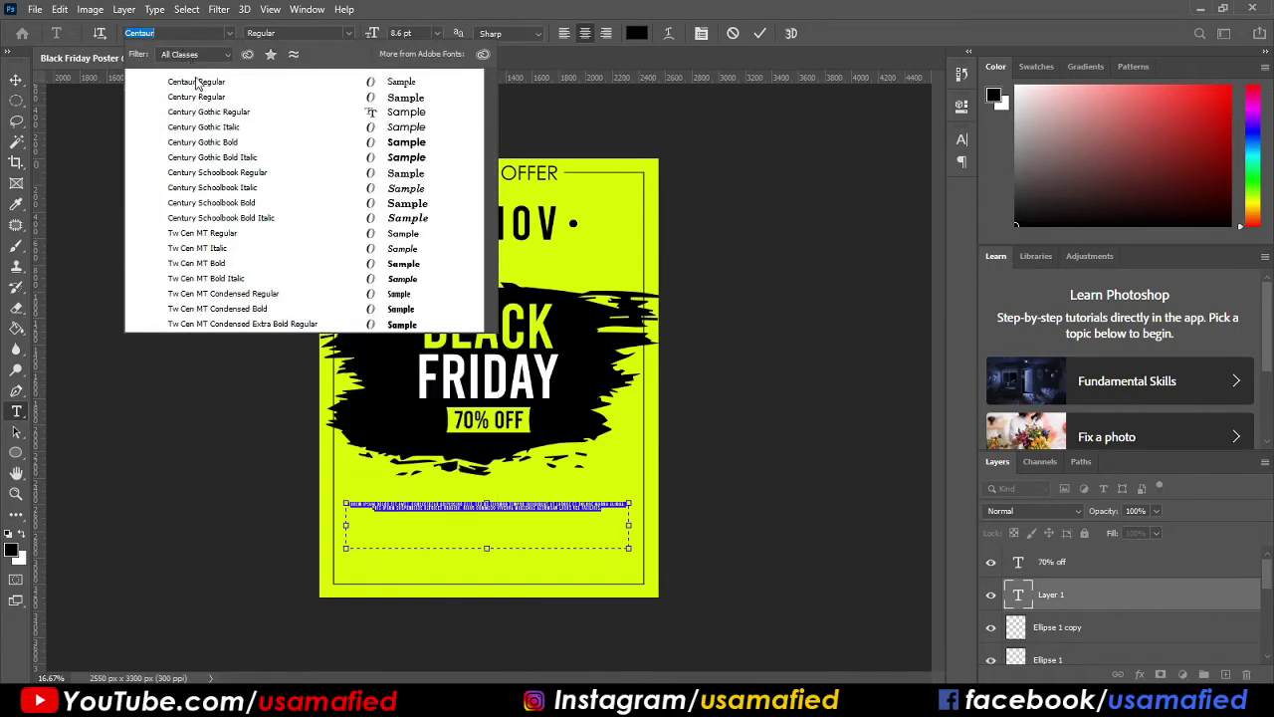
key(Return)
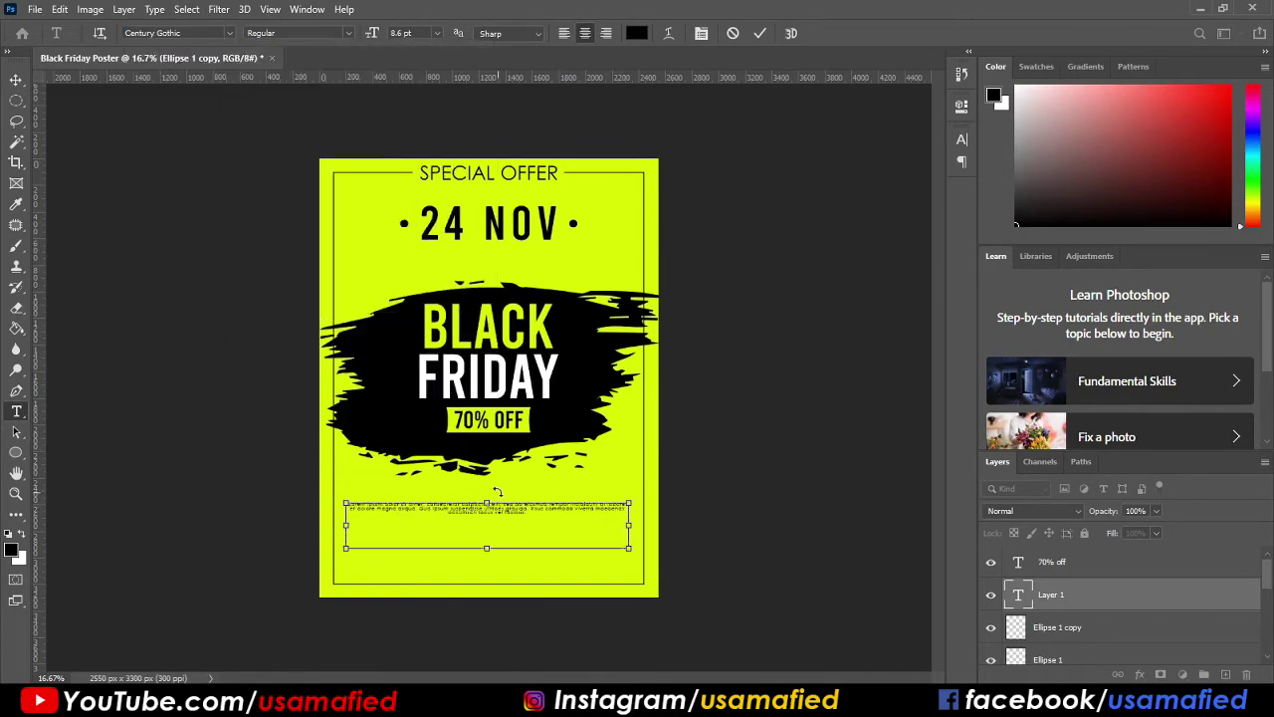
Set the body text's line spacing to Auto.
key(ctrl+t)
click(900, 183)
click(935, 182)
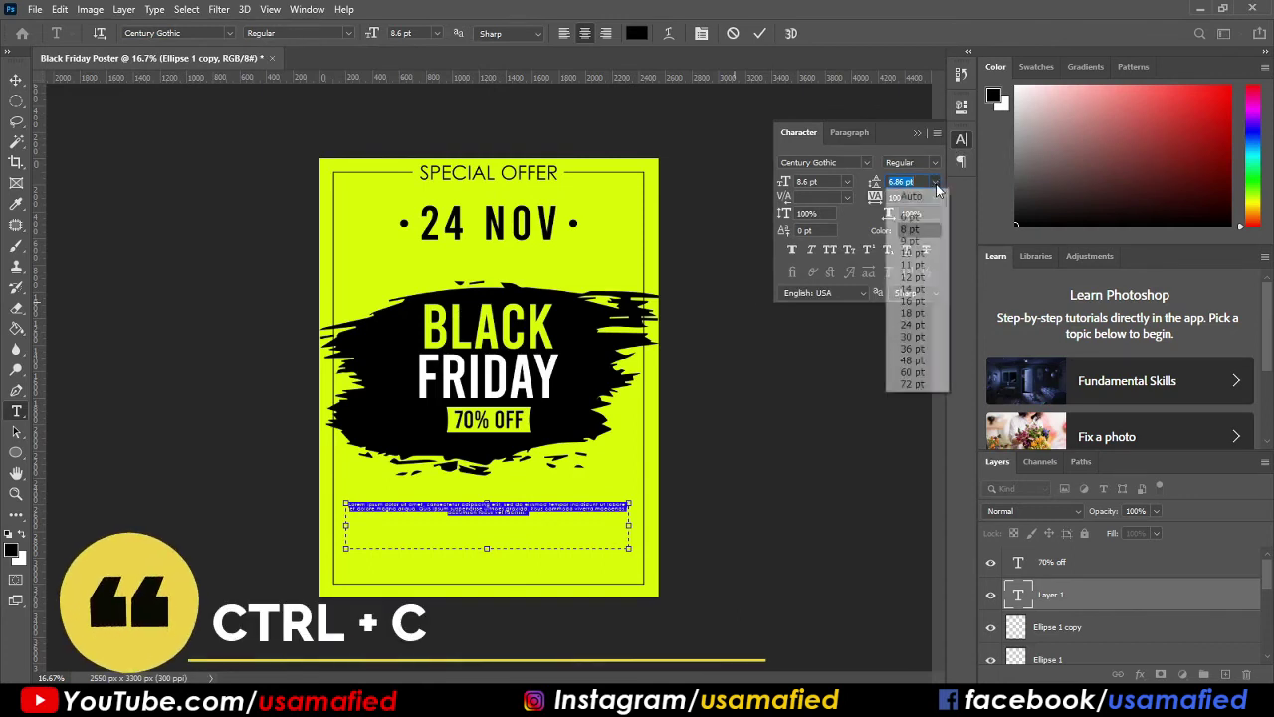
click(901, 193)
click(15, 82)
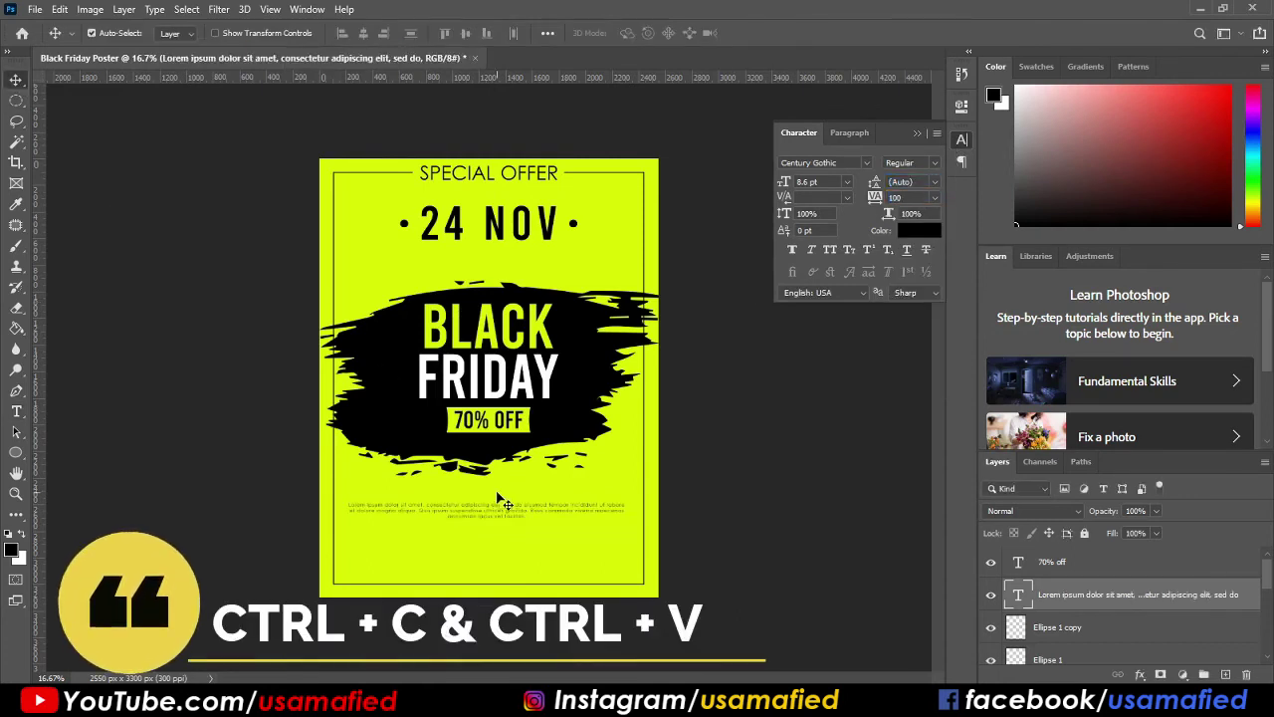
Lengthen the body paragraph by pasting the lorem text twice more.
double_click(527, 512)
key(ctrl+c)
key(ctrl+v)
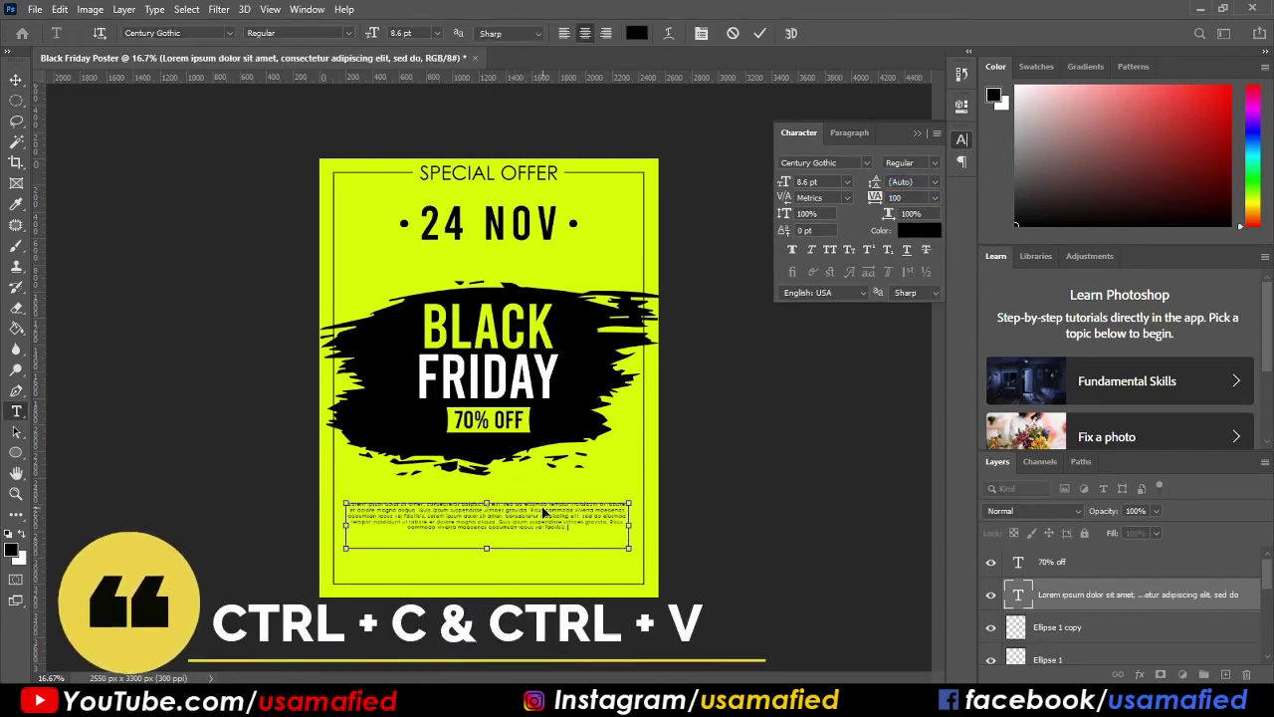
key(ctrl+v)
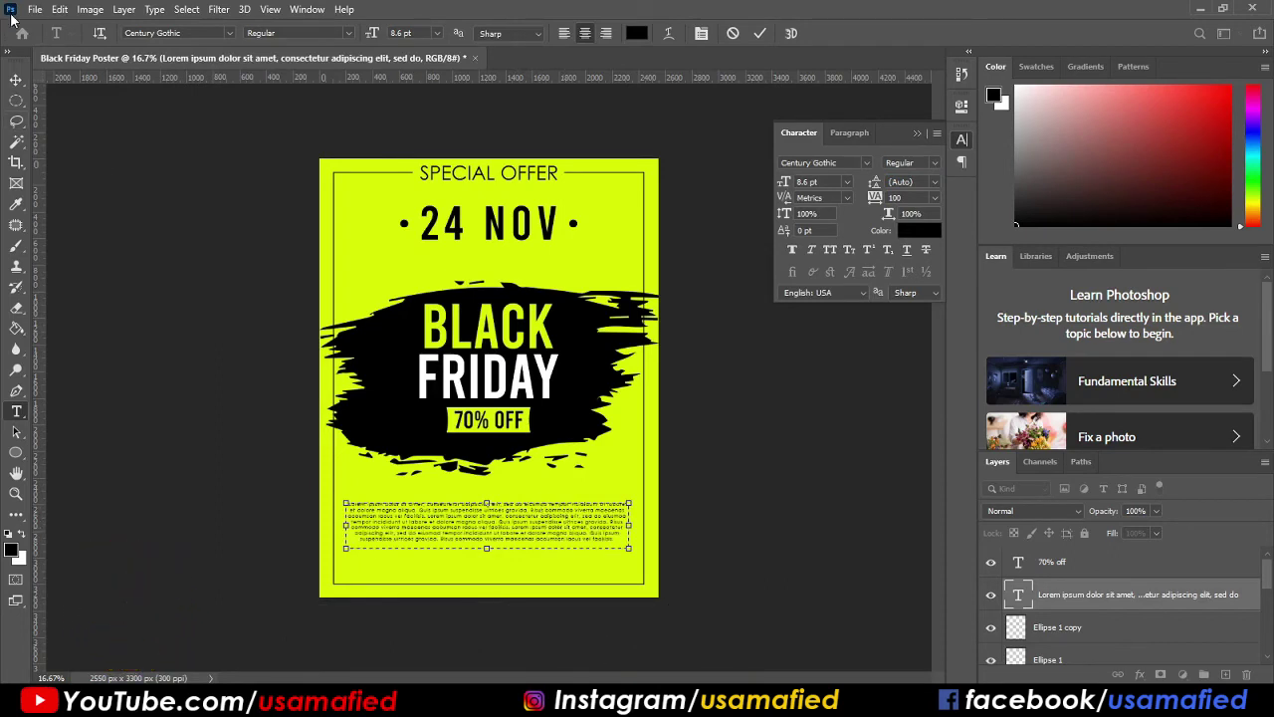
click(14, 79)
Enlarge the body paragraph slightly and nudge it up.
key(ctrl+t)
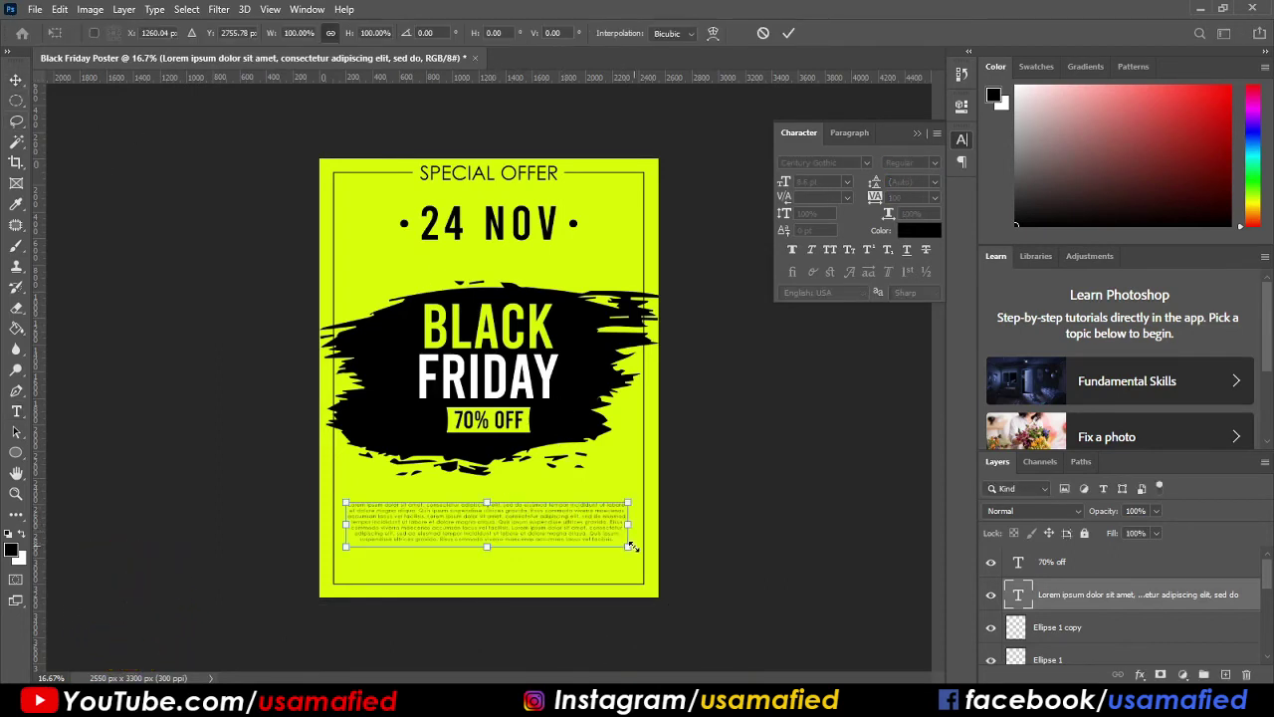
drag(624, 542, 634, 548)
key(Return)
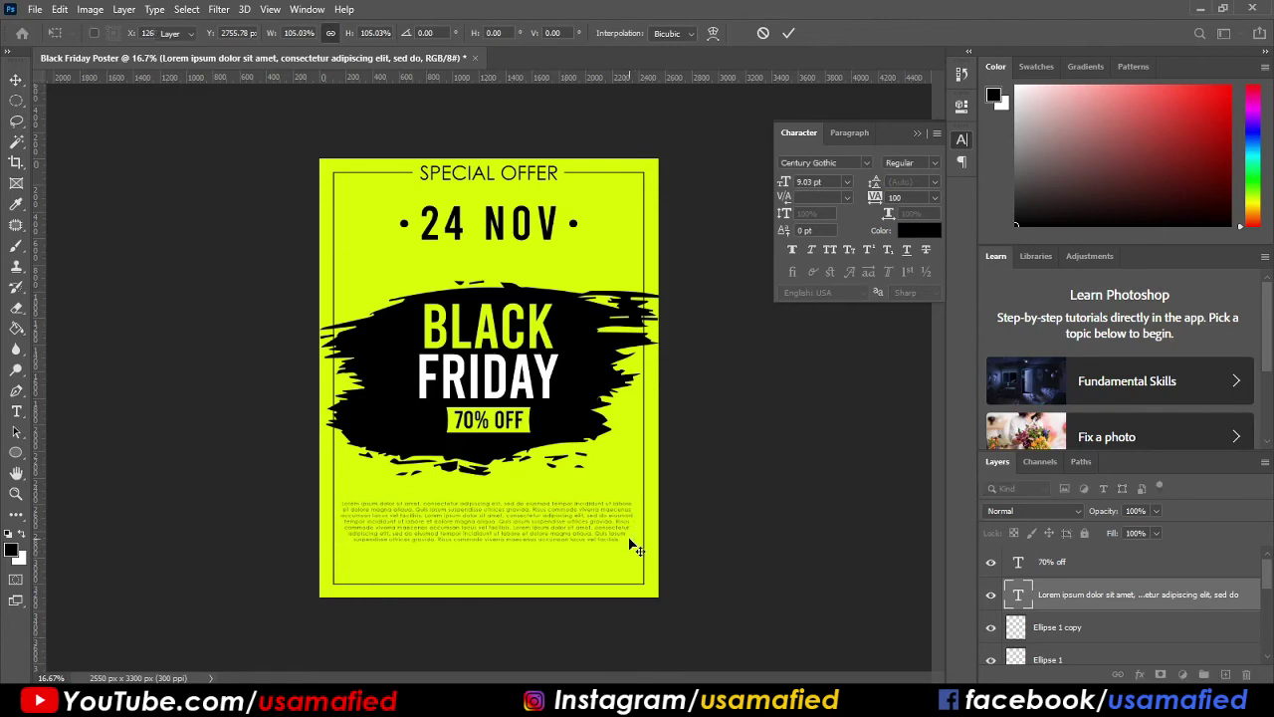
scroll(631, 540, up, 1)
scroll(627, 537, up, 1)
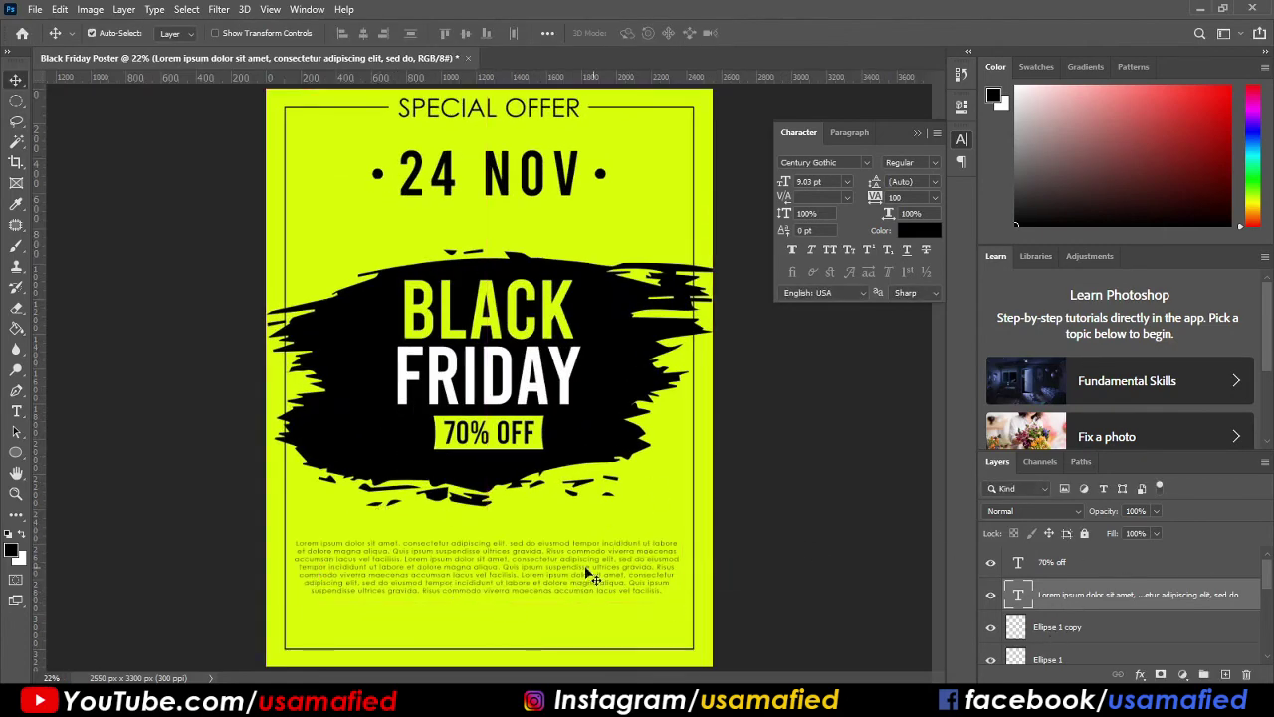
scroll(438, 557, up, 2)
scroll(443, 584, up, 1)
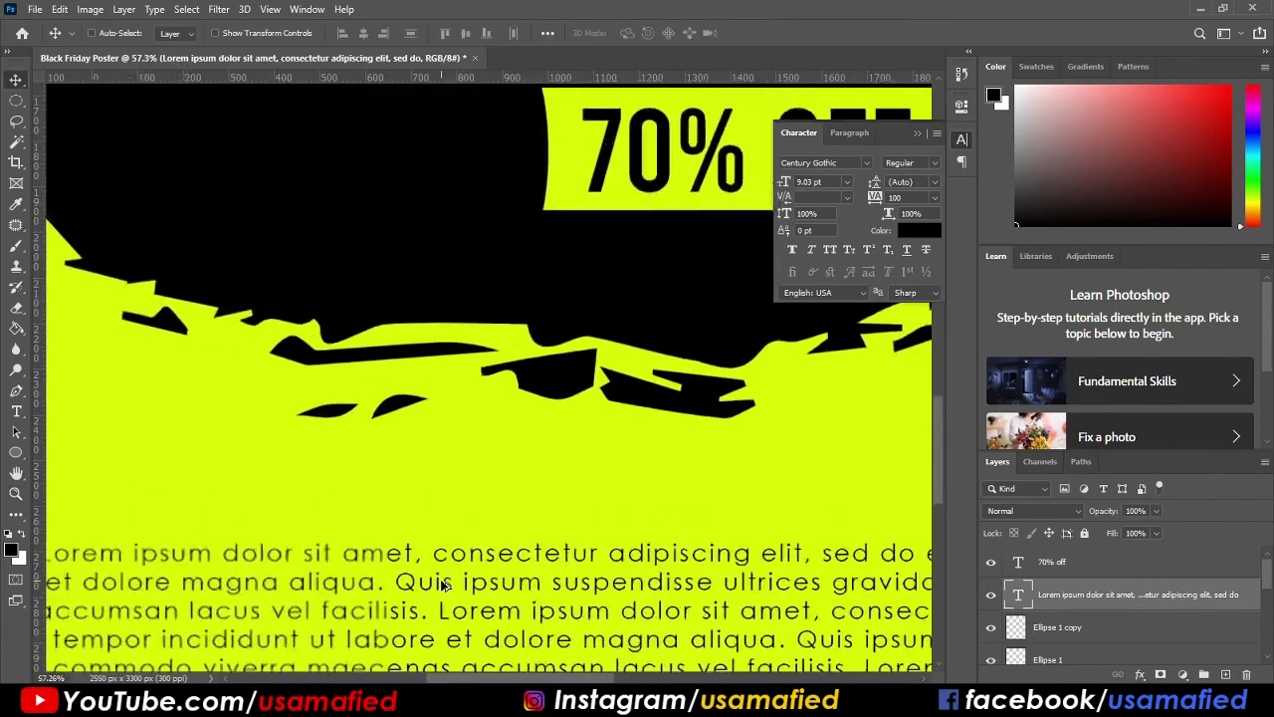
scroll(443, 585, down, 1)
scroll(443, 587, down, 1)
key(shift+Up)
key(shift+Up)
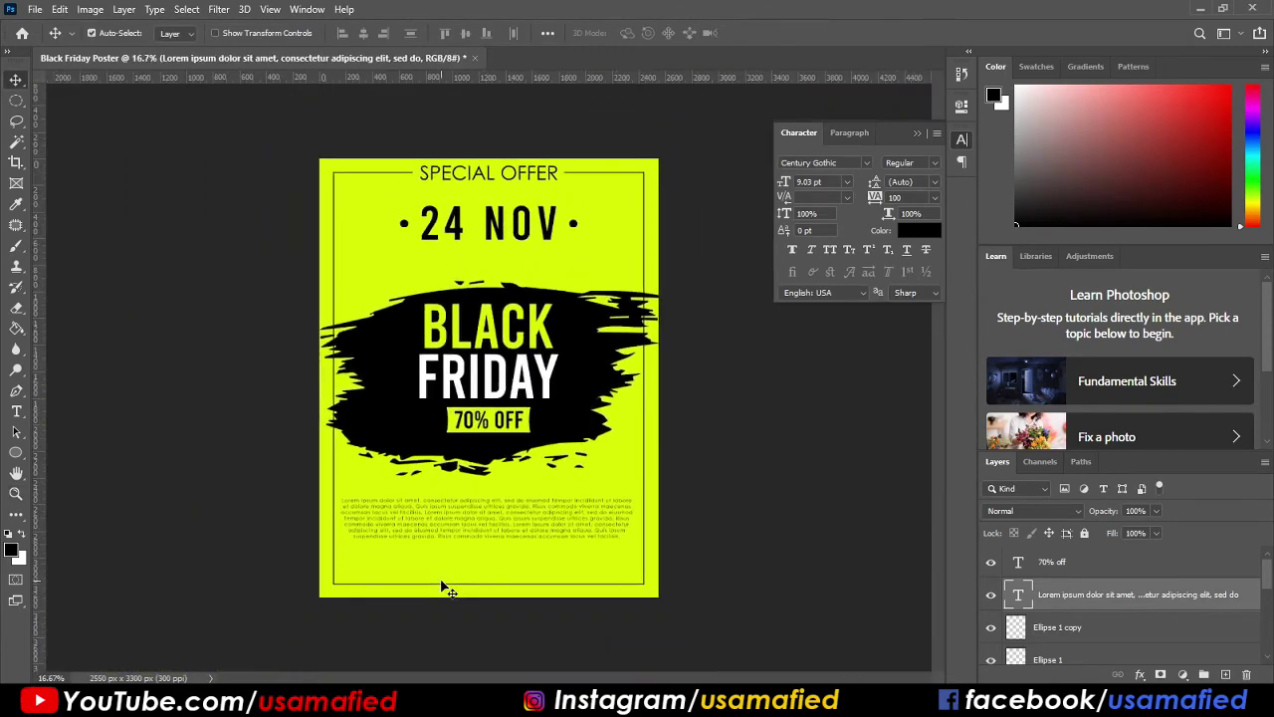
key(shift+Up)
key(shift+Up)
key(shift+Up)
key(shift+Up)
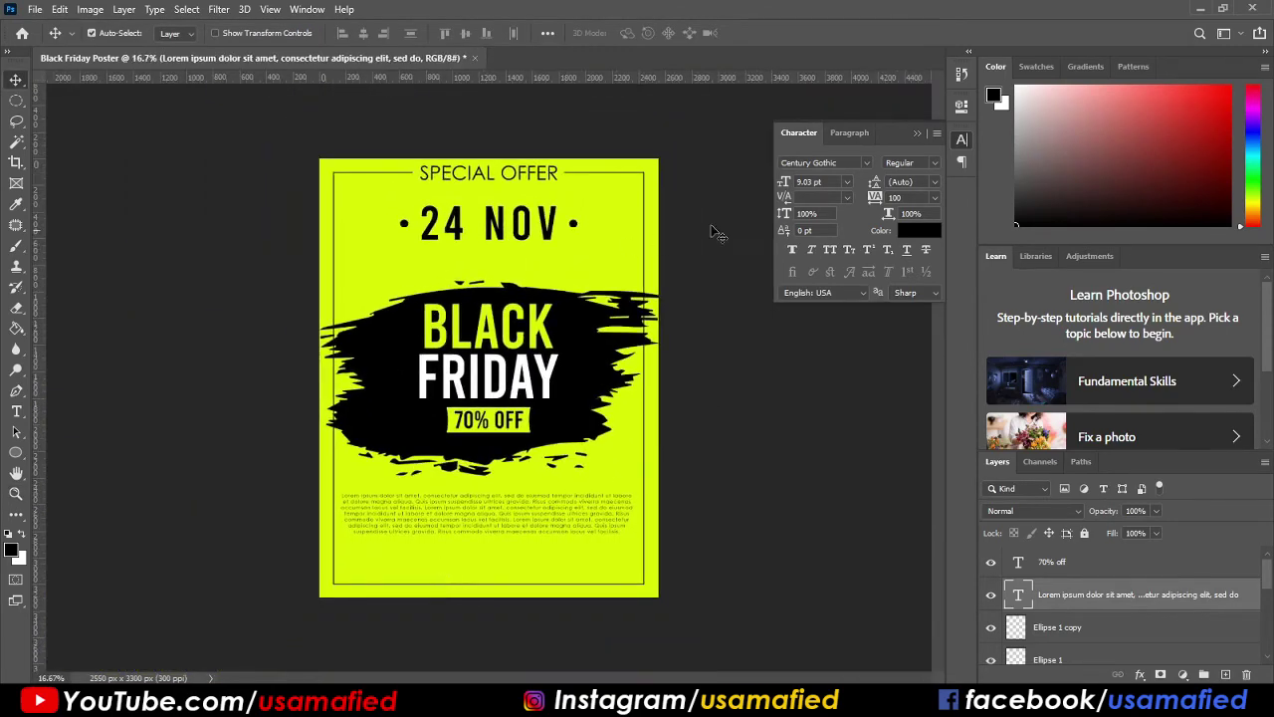
Make the whole lorem ipsum paragraph Faux Bold.
key(t)
key(Return)
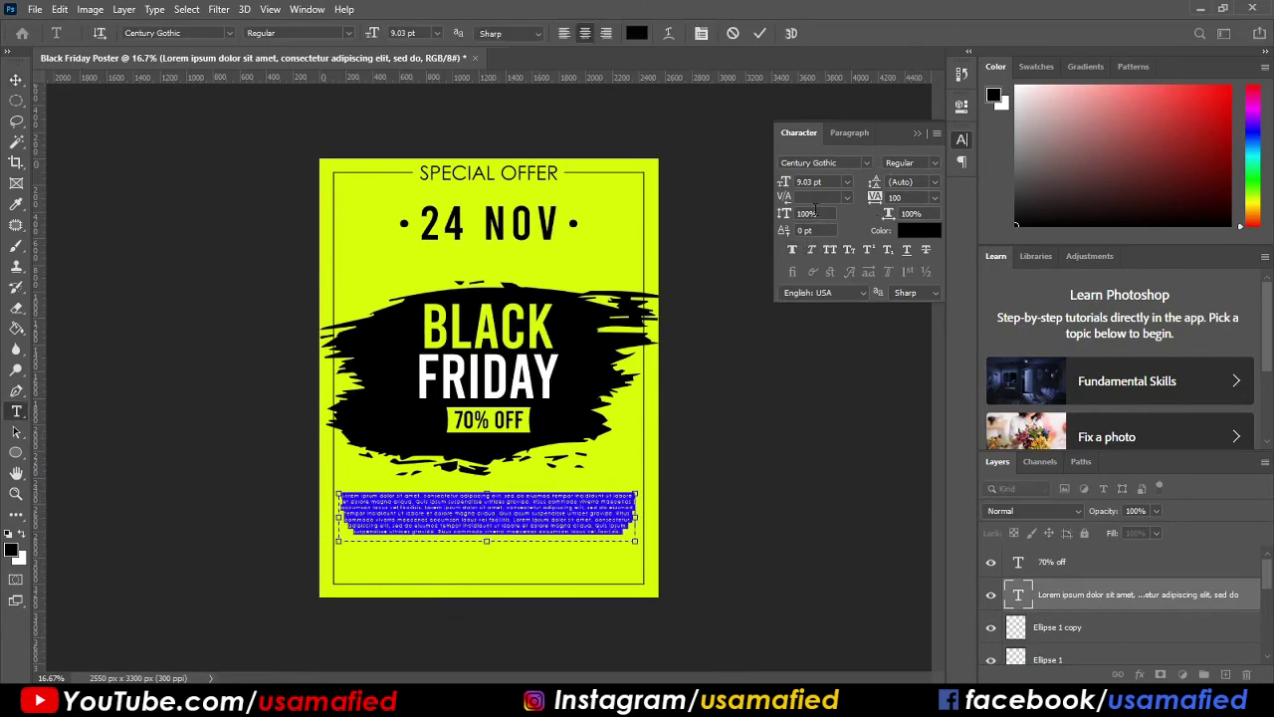
click(791, 250)
key(ctrl+Return)
key(v)
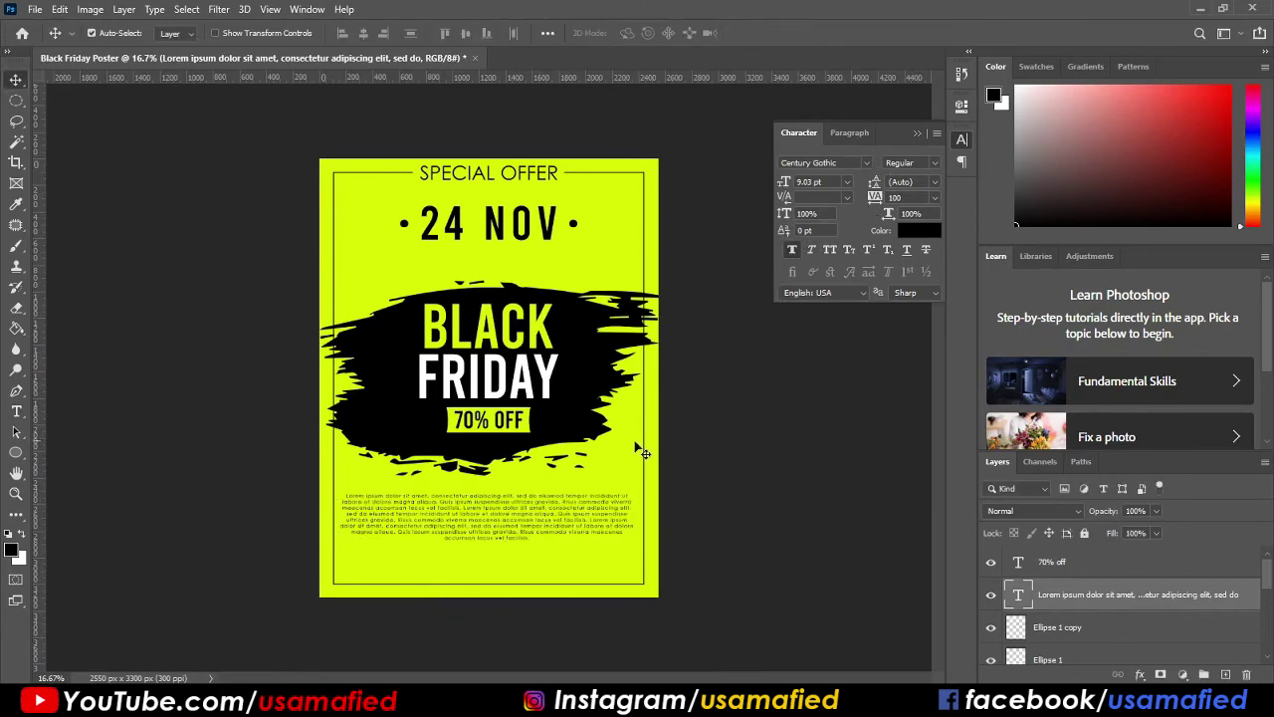
mouse_move(445, 559)
mouse_down()
mouse_move(512, 535)
mouse_move(512, 484)
mouse_up()
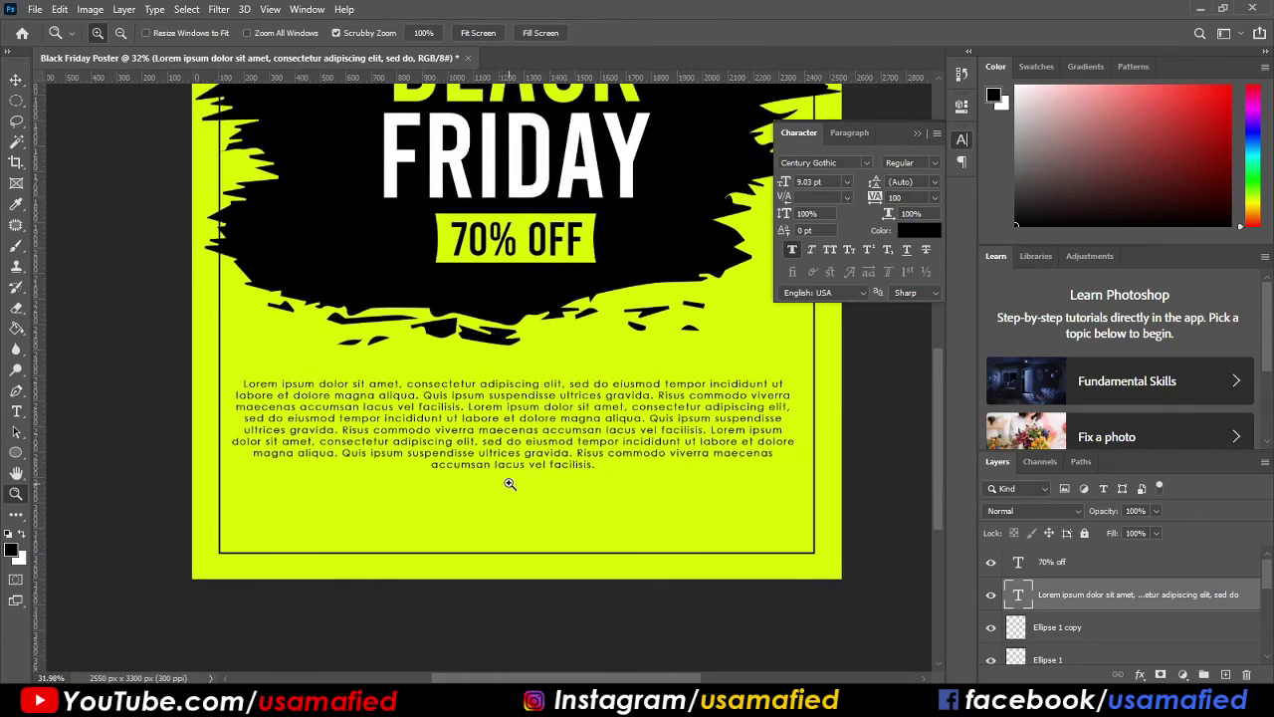
Add the website URL text below the paragraph, enlarge it, and centre it.
key(t)
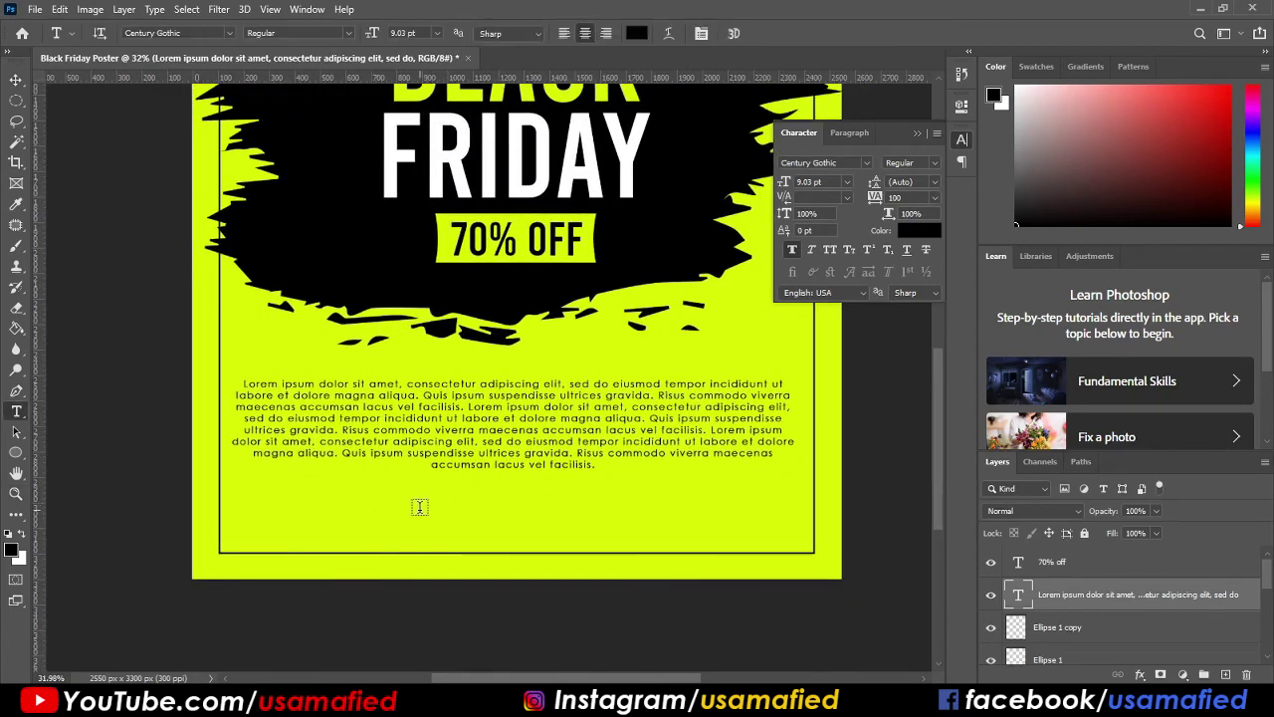
click(420, 508)
text(YOURWEBSITE.COM)
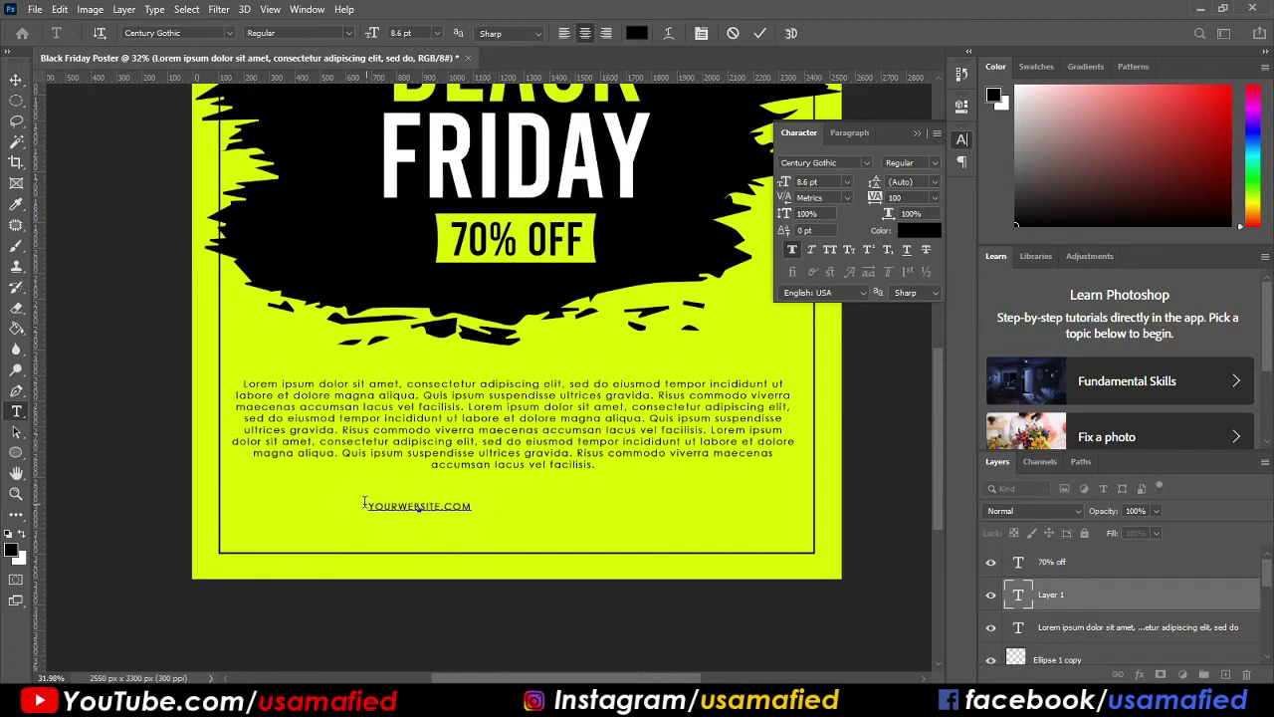
text(www.)
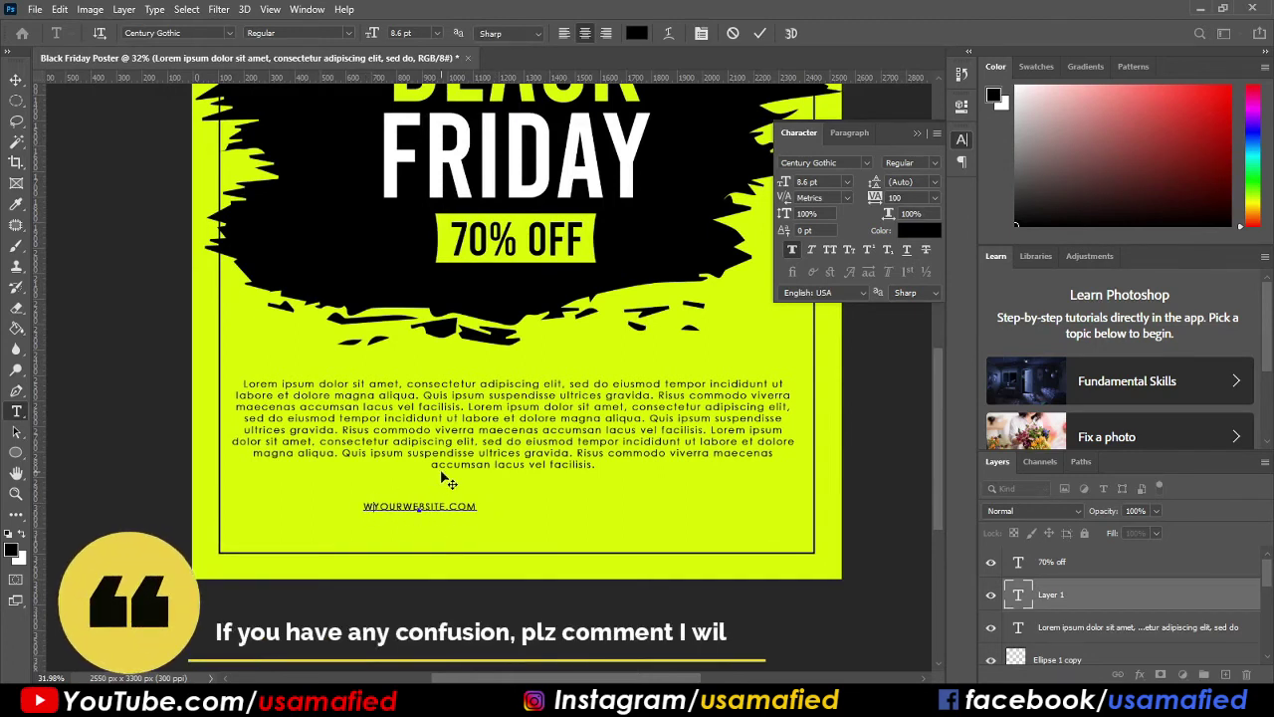
key(ctrl+Return)
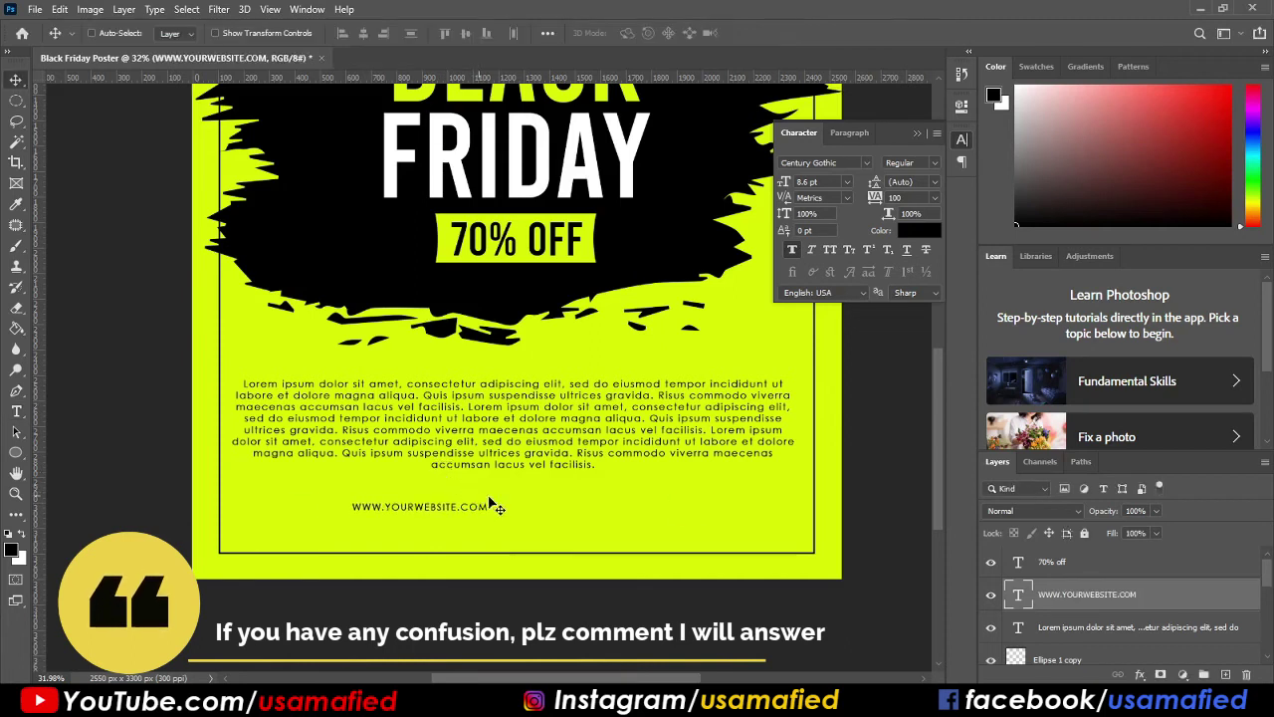
key(ctrl+t)
drag(494, 497, 637, 433)
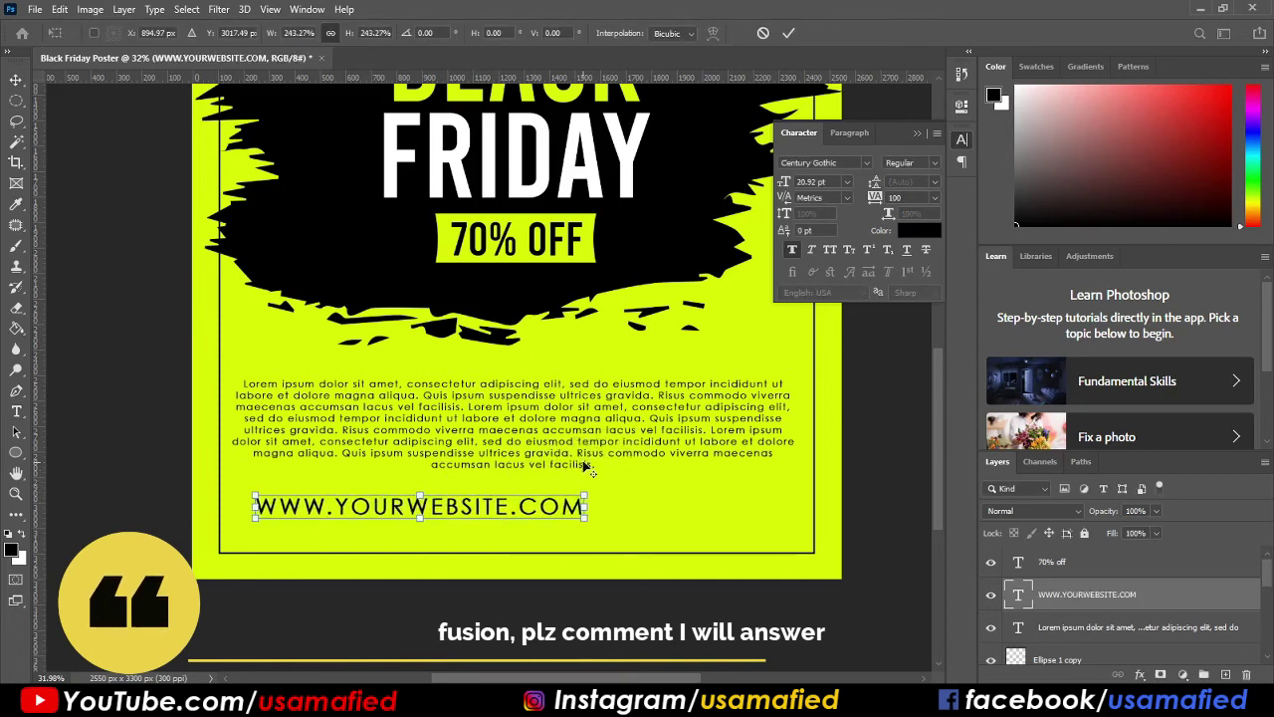
key(Return)
drag(453, 507, 561, 515)
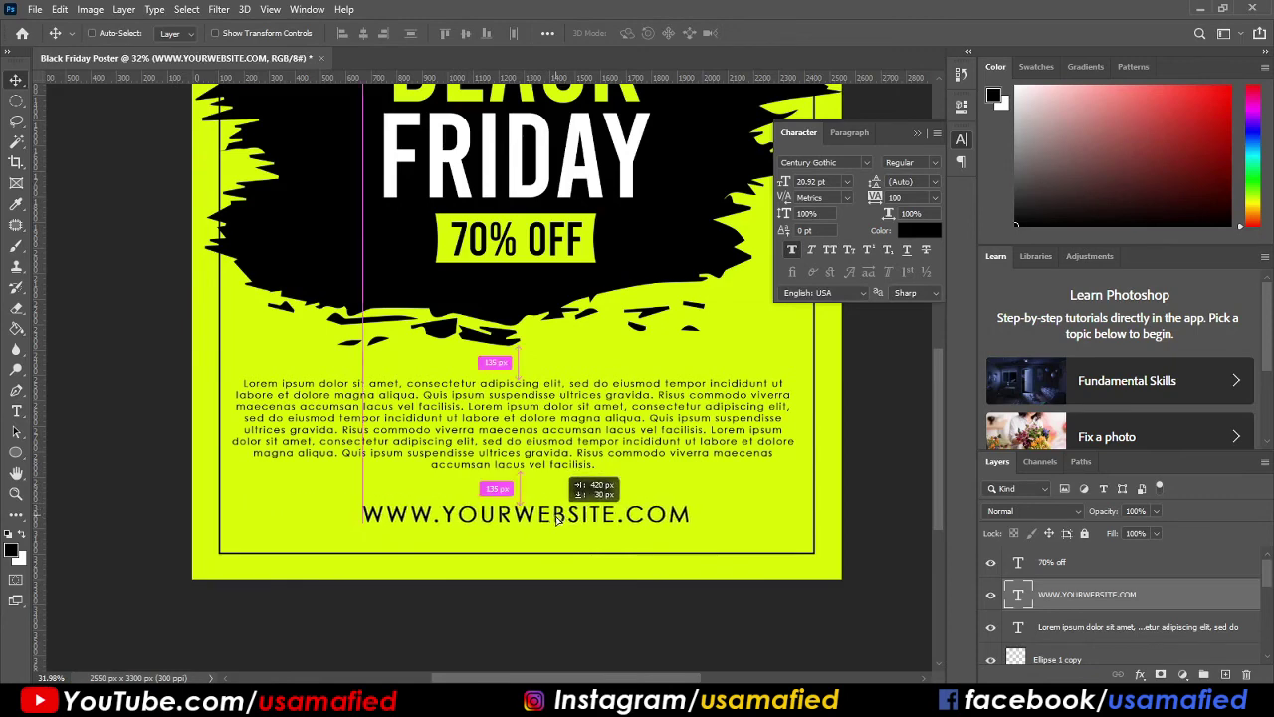
click(916, 133)
key(ctrl+minus)
key(ctrl+minus)
key(ctrl+t)
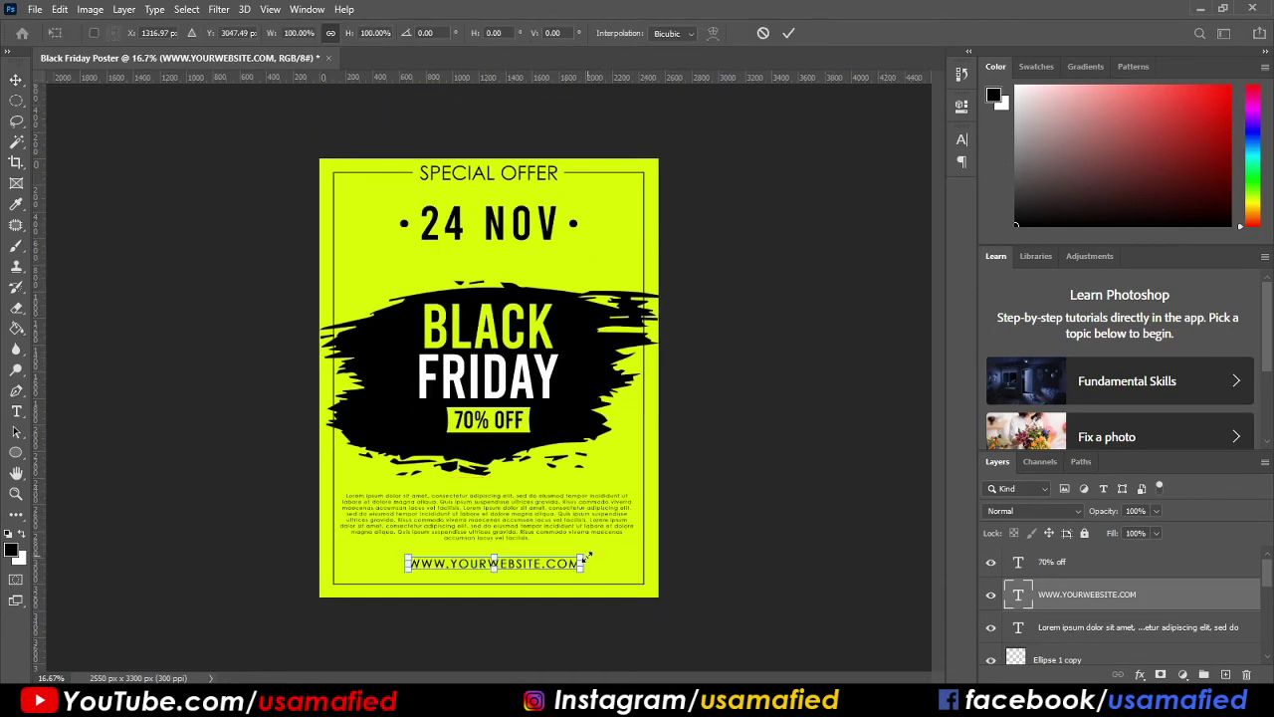
drag(582, 563, 619, 536)
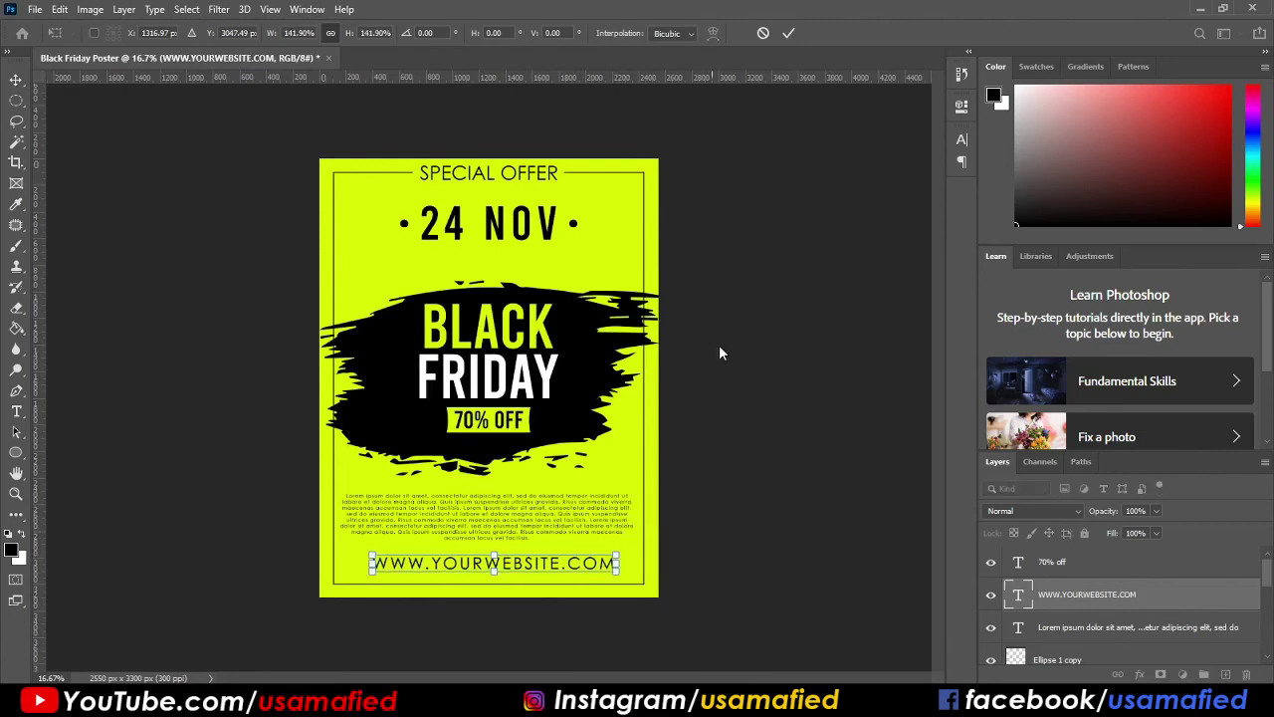
key(Return)
scroll(517, 582, up, 3)
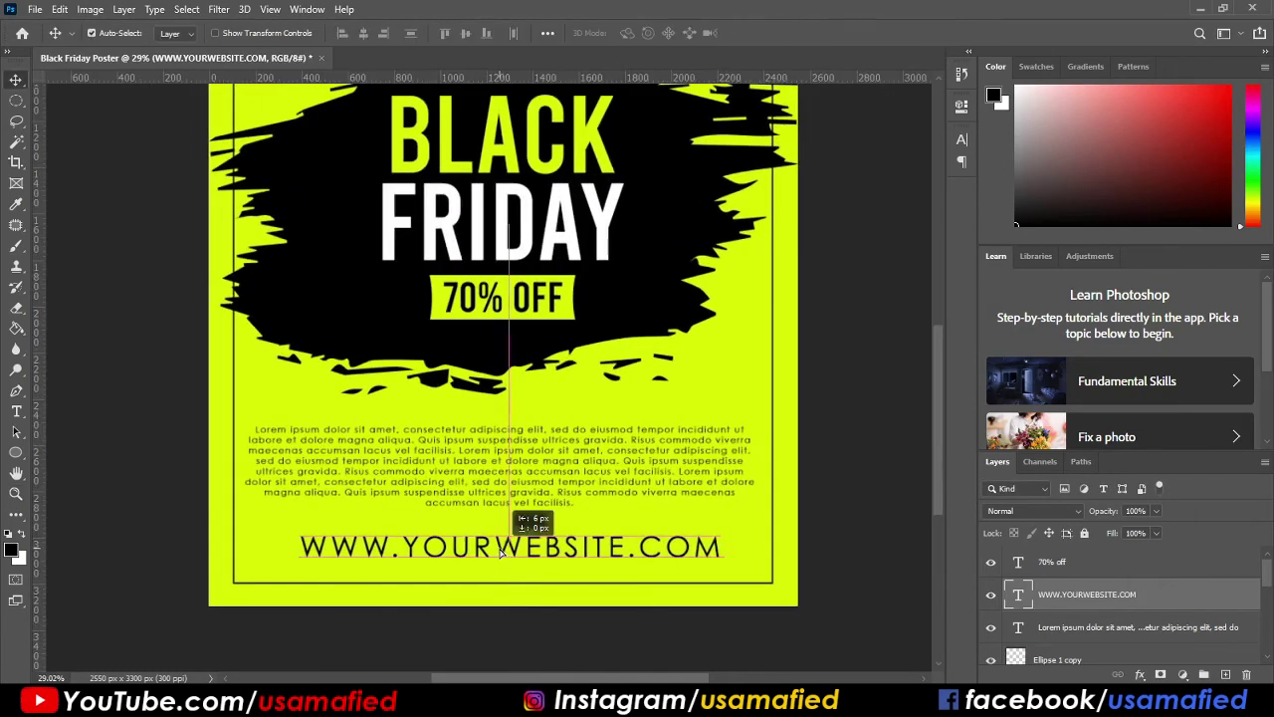
scroll(718, 401, down, 3)
key(ctrl+minus)
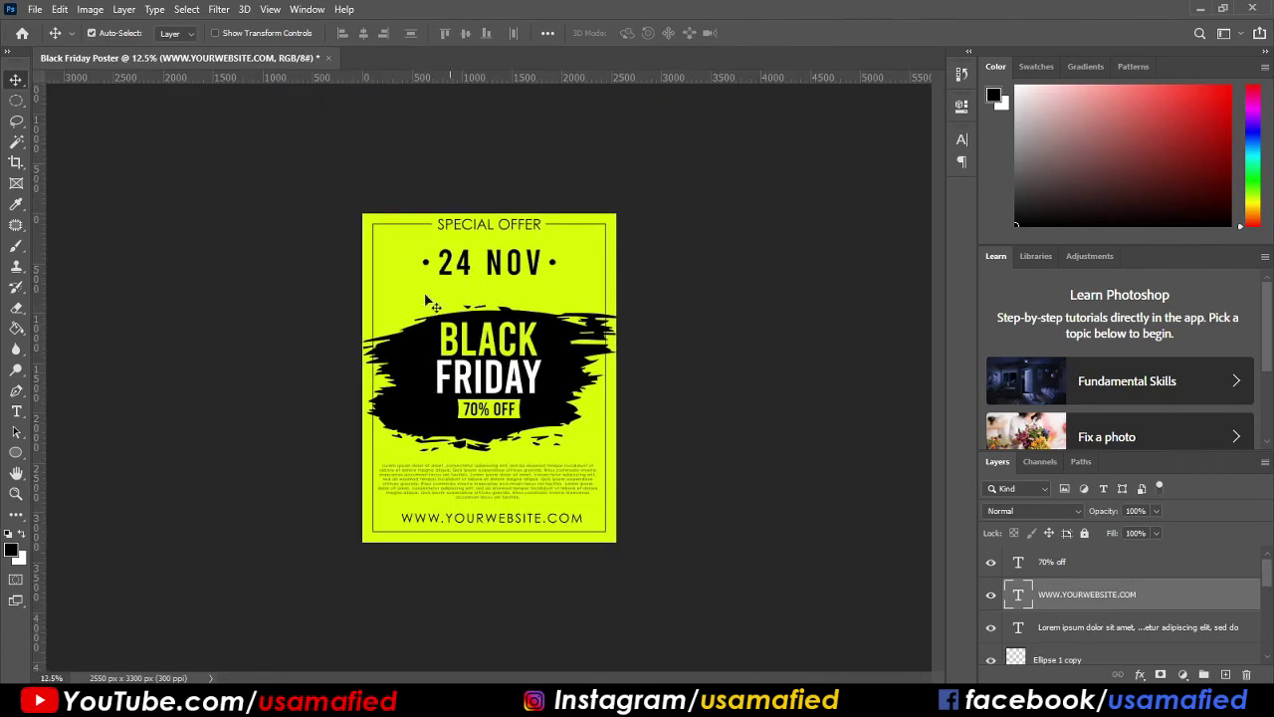
Erase the Rectangle 1 border lines inside a marquee band spanning the black brush splash.
click(404, 376)
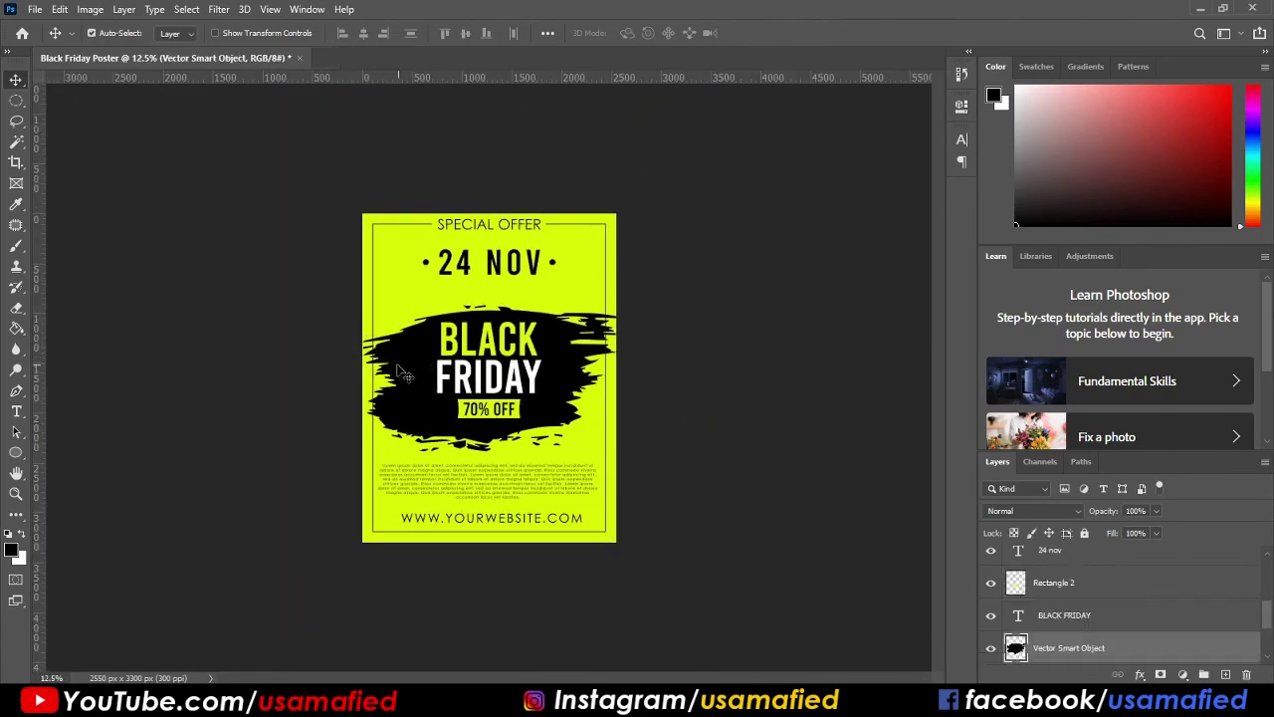
key(m)
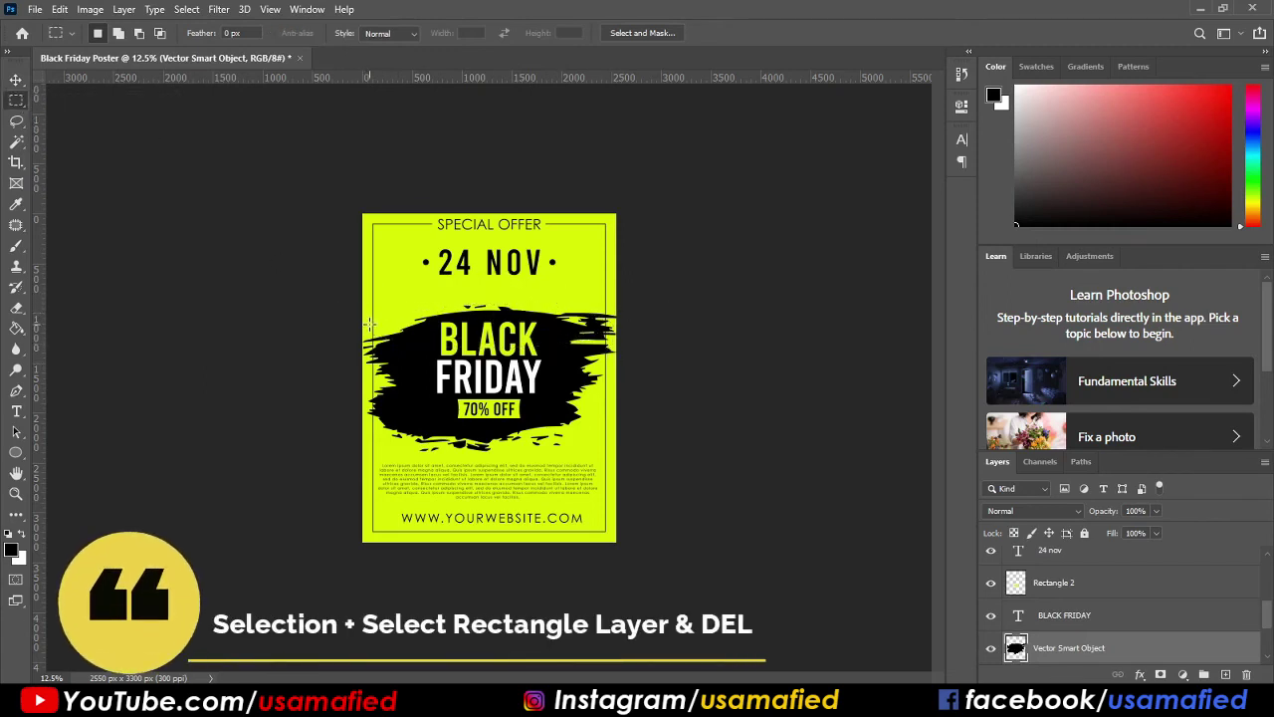
mouse_move(364, 310)
mouse_down()
mouse_move(648, 401)
mouse_move(677, 455)
mouse_up()
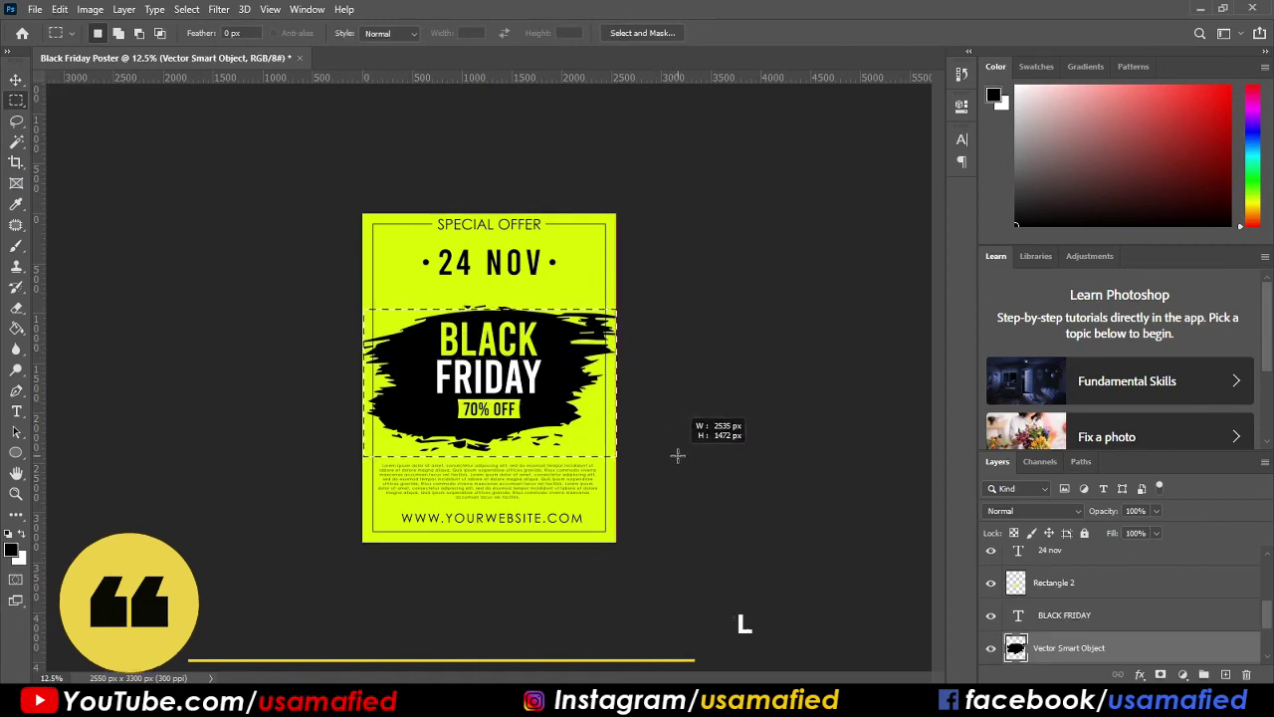
scroll(1102, 617, down, 2)
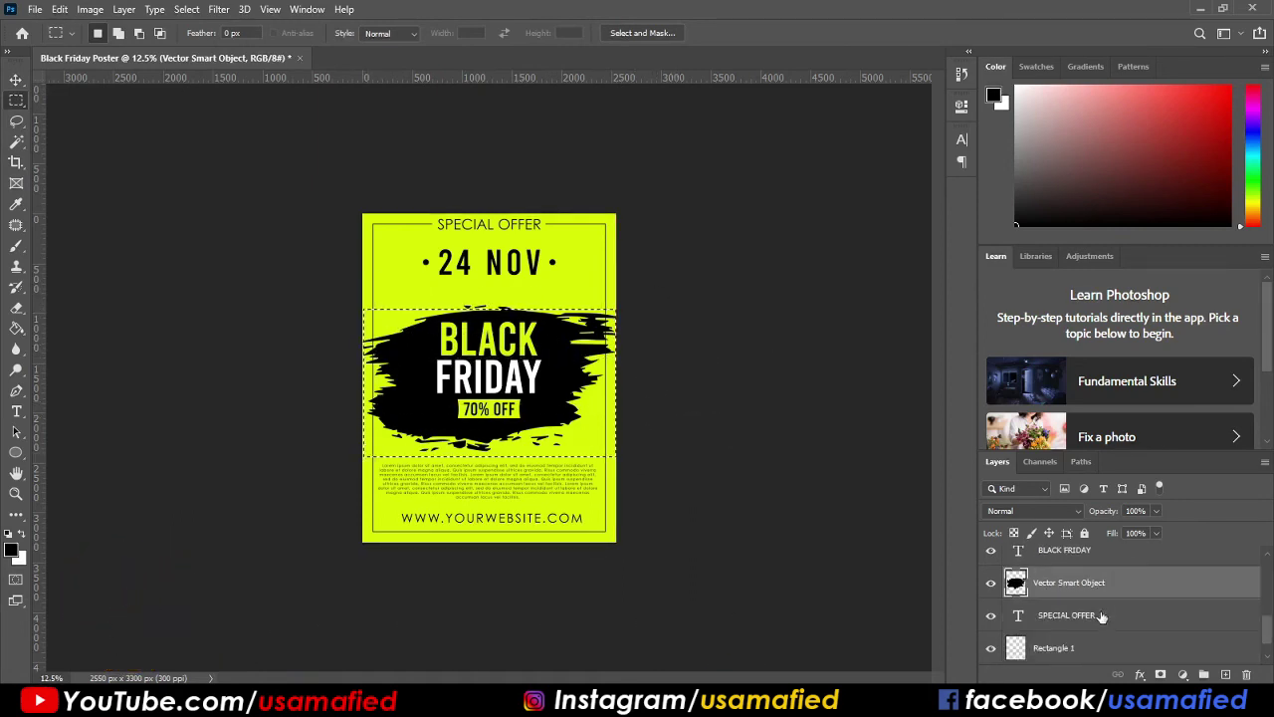
scroll(1075, 617, down, 1)
click(1043, 619)
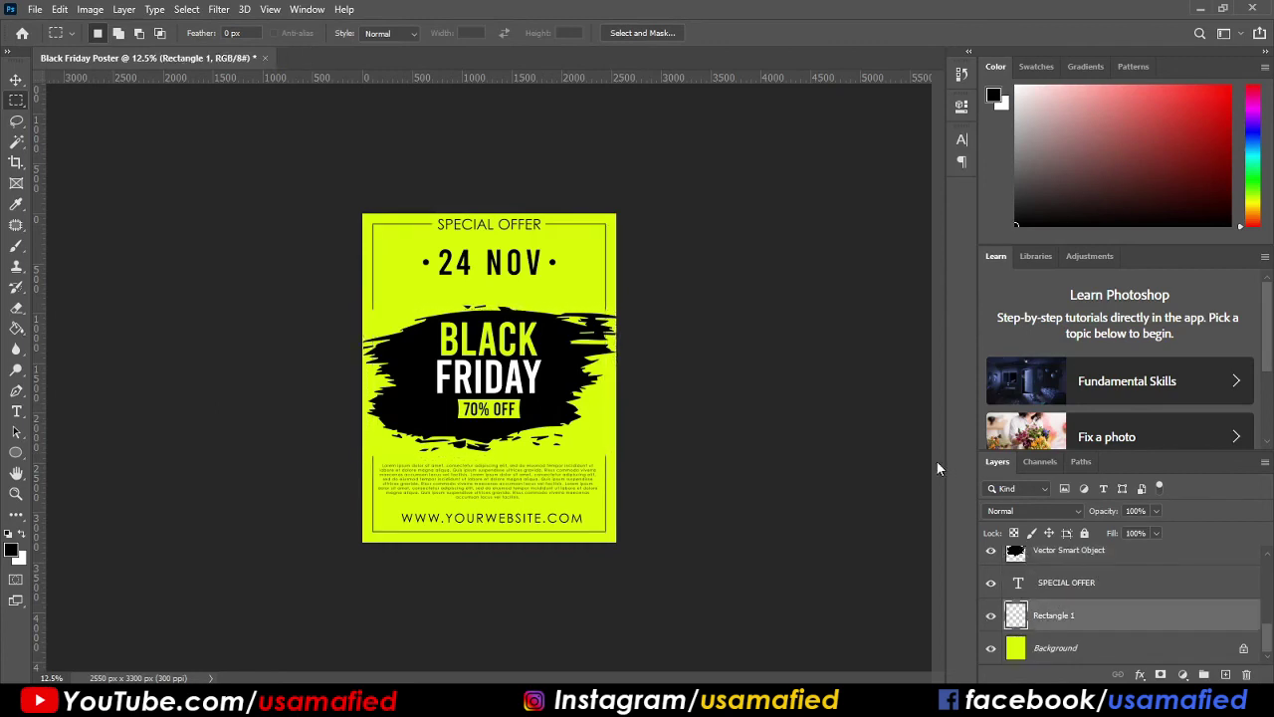
key(v)
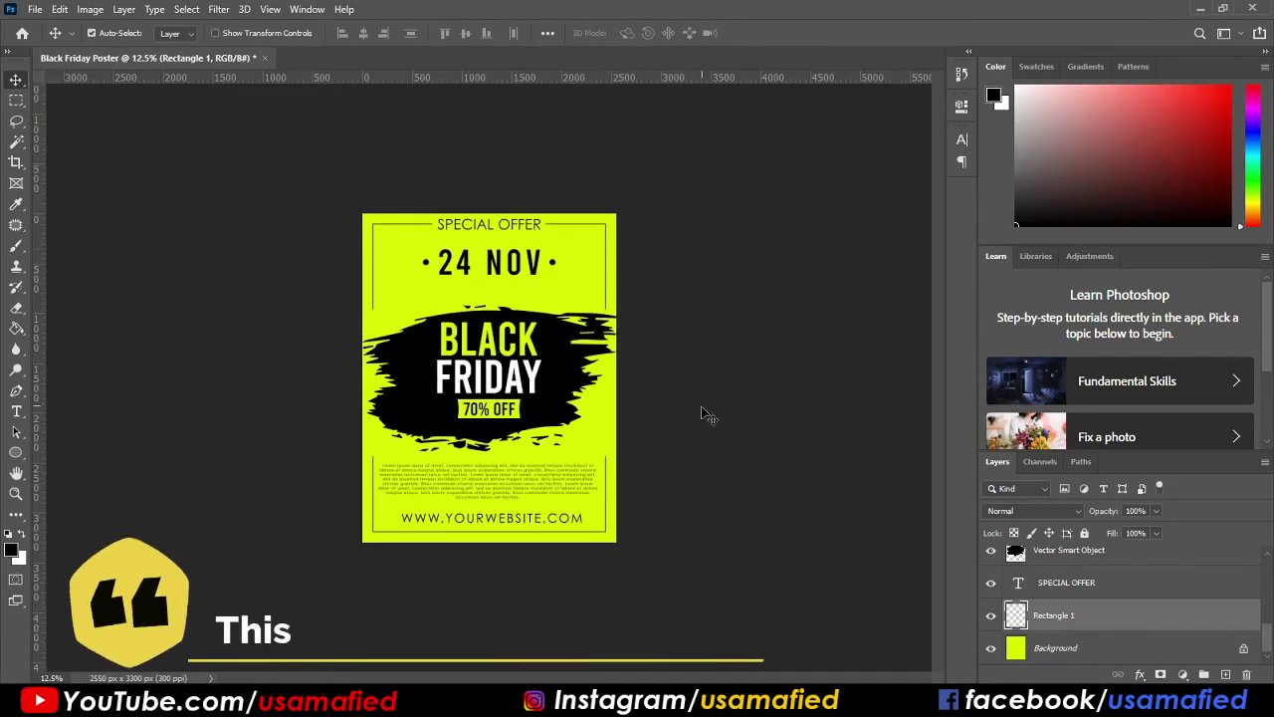
scroll(1080, 564, up, 5)
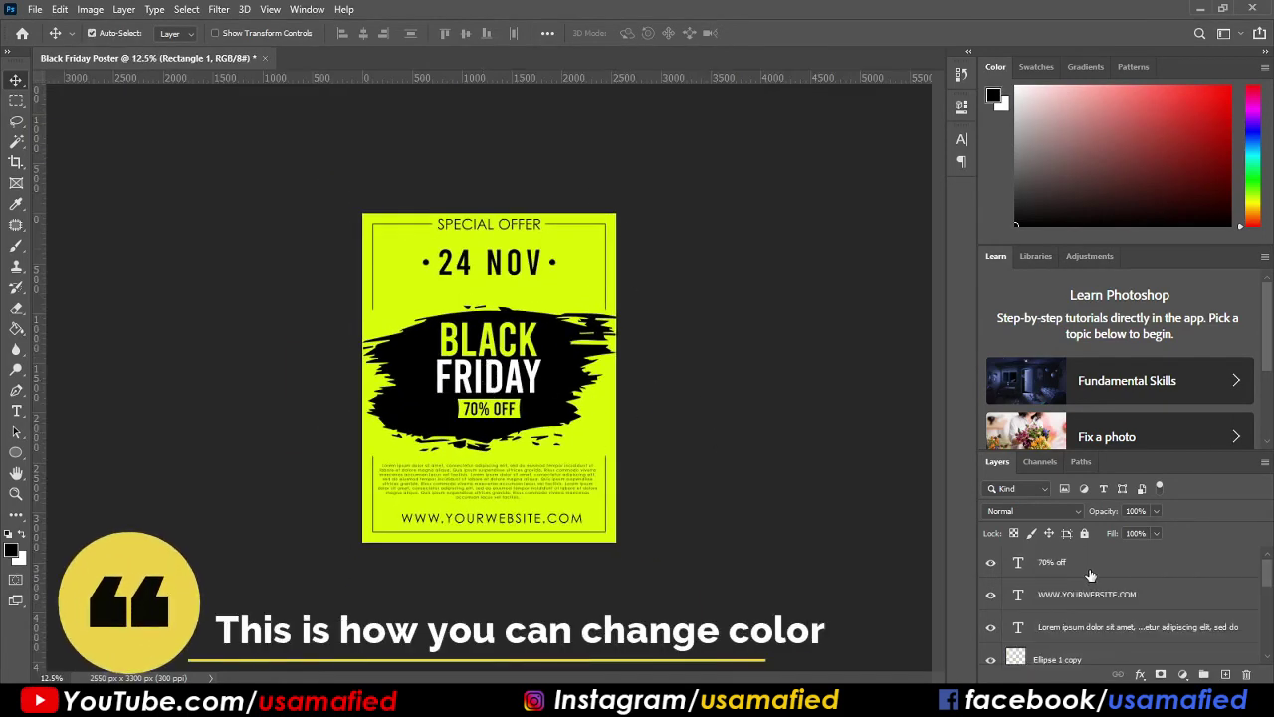
Add a Hue/Saturation adjustment layer on top with Hue -18 to turn the lime golden yellow.
click(1091, 573)
click(1184, 675)
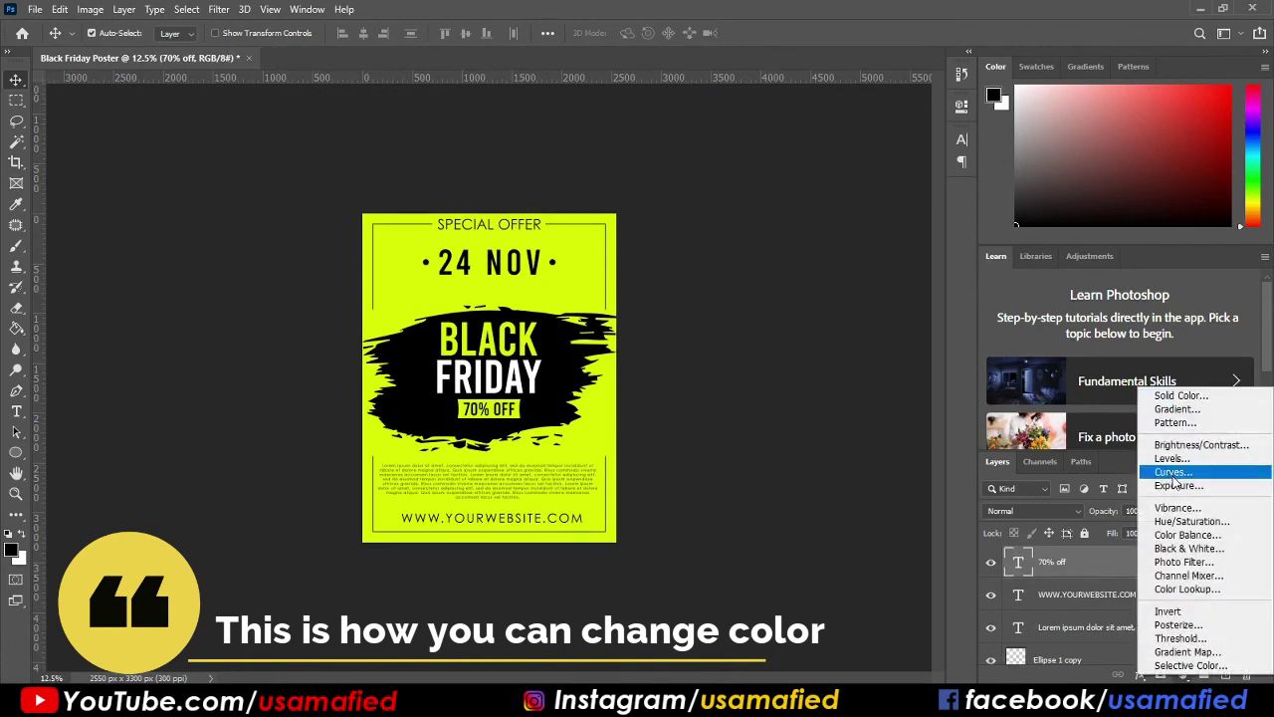
click(1190, 520)
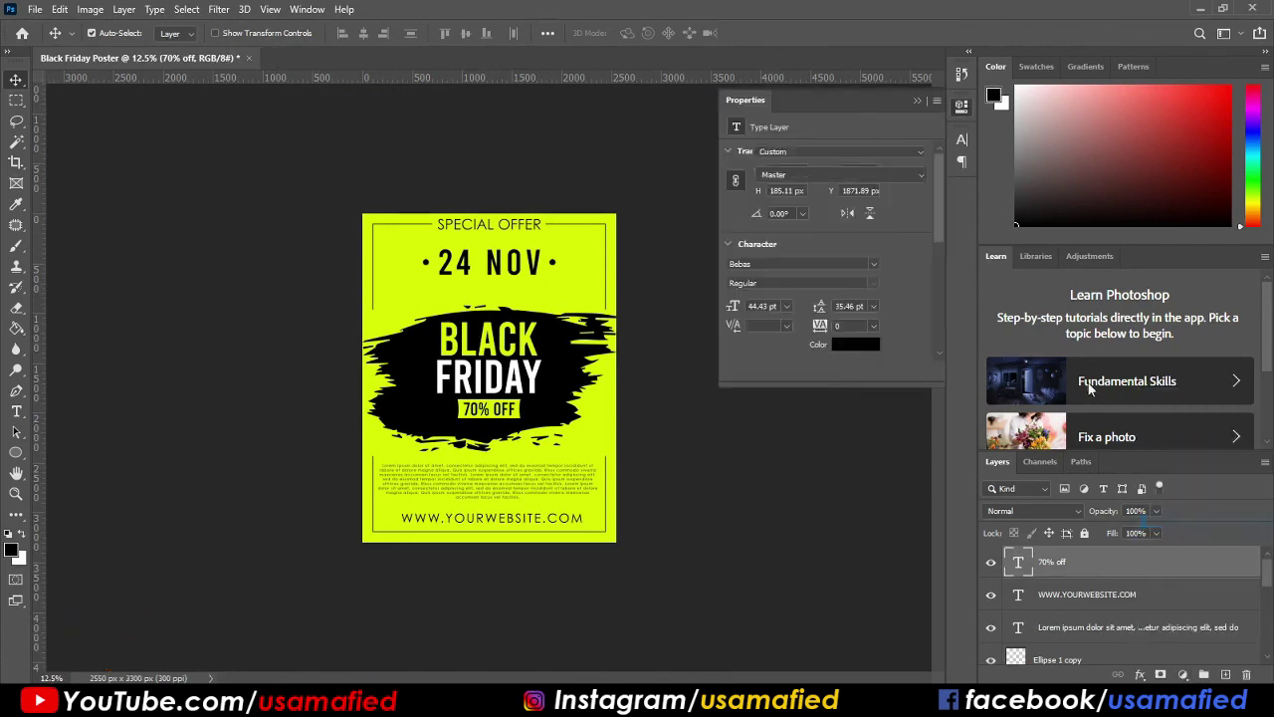
mouse_move(837, 214)
mouse_down()
mouse_move(882, 214)
mouse_move(847, 245)
mouse_move(811, 242)
mouse_up()
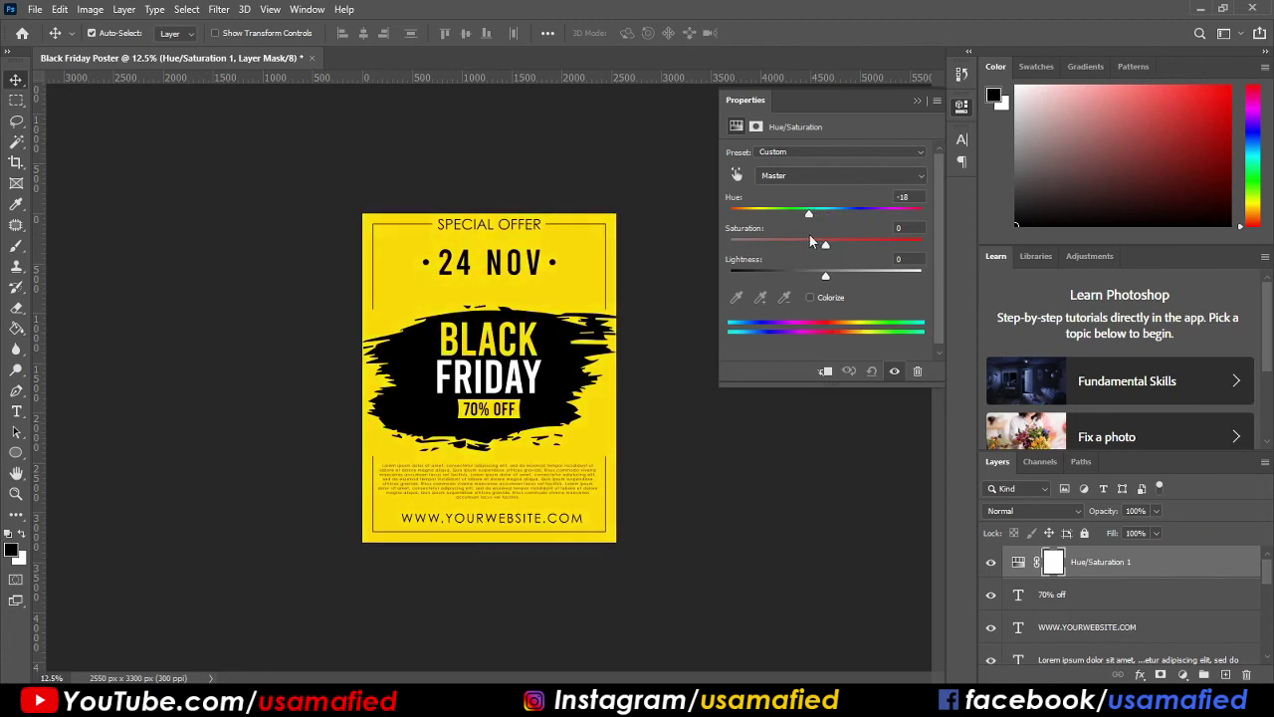
click(917, 101)
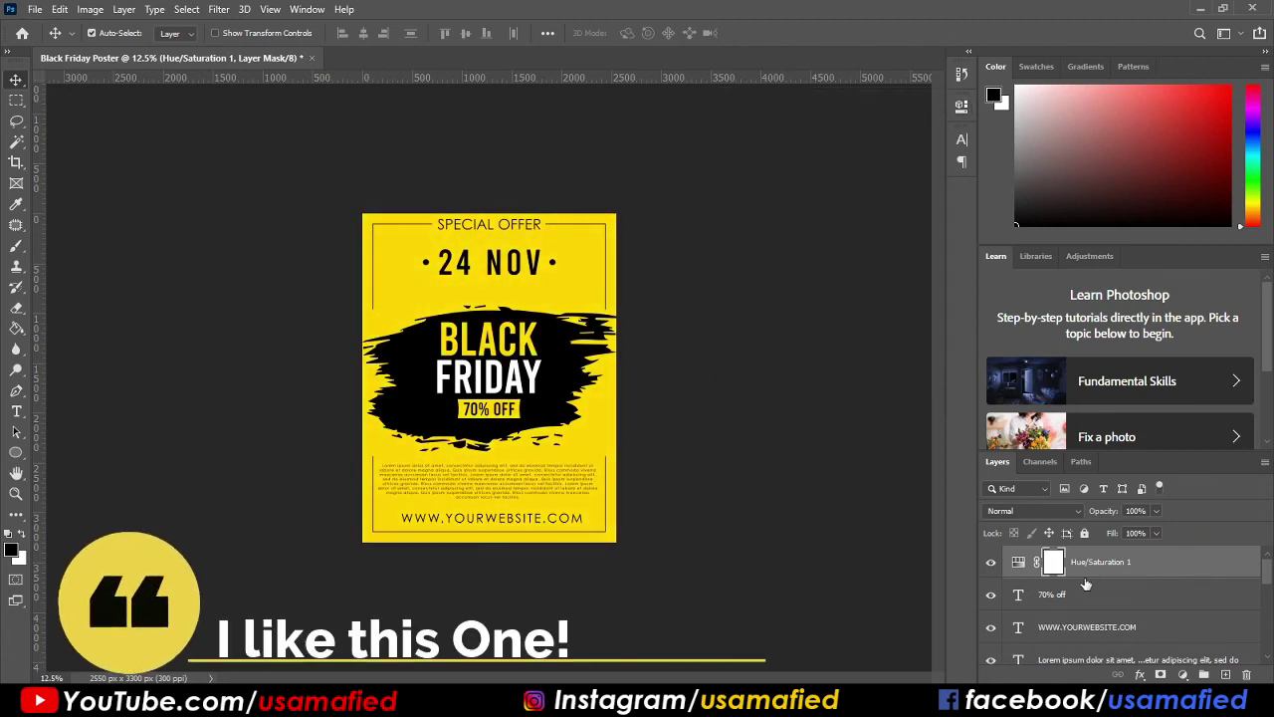
Preview the finished poster in full-screen mode with rulers hidden and canvas fit to screen.
key(f)
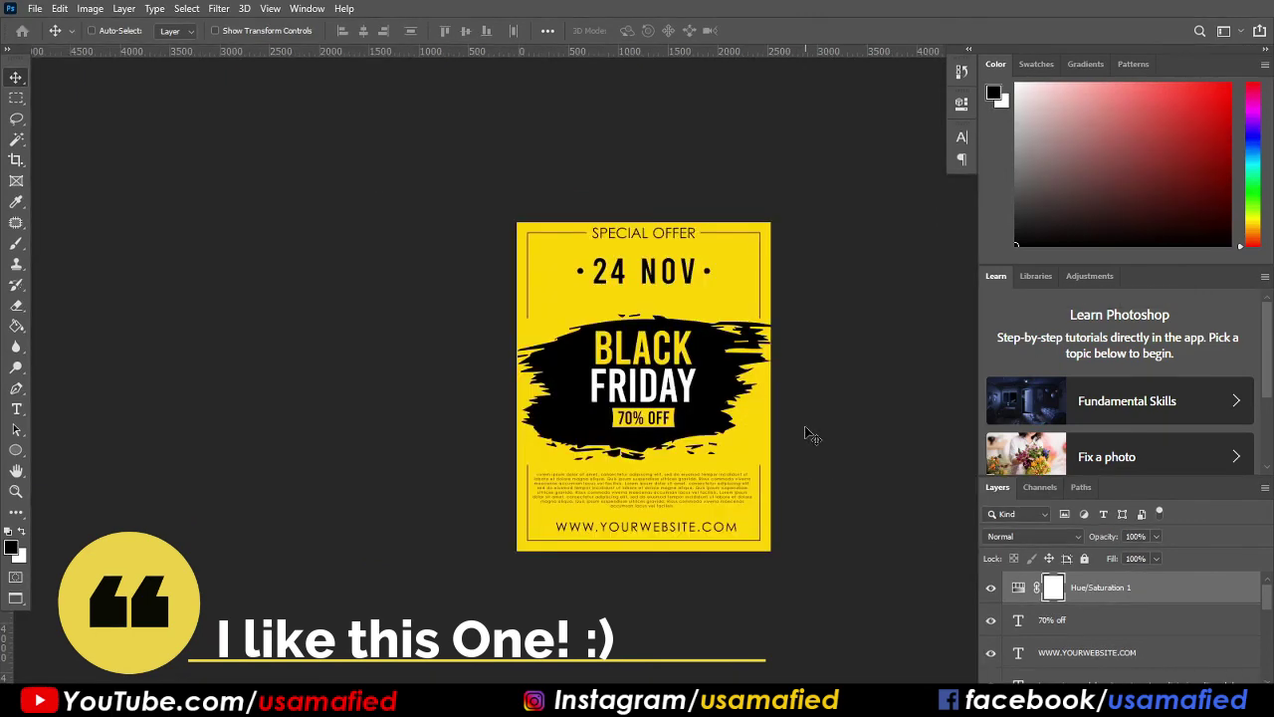
key(ctrl+r)
key(f)
key(ctrl+0)
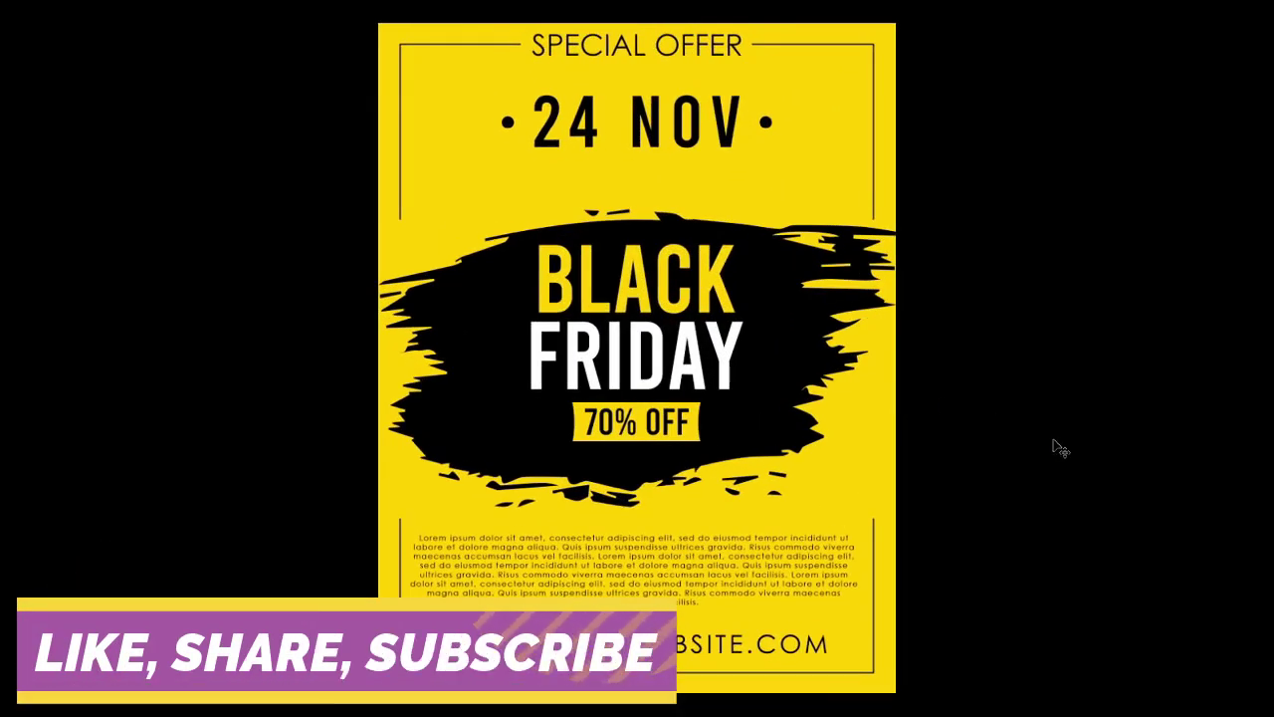
Nudge the brush splash layer about 43 px lower with the Move tool.
drag(761, 395, 762, 402)
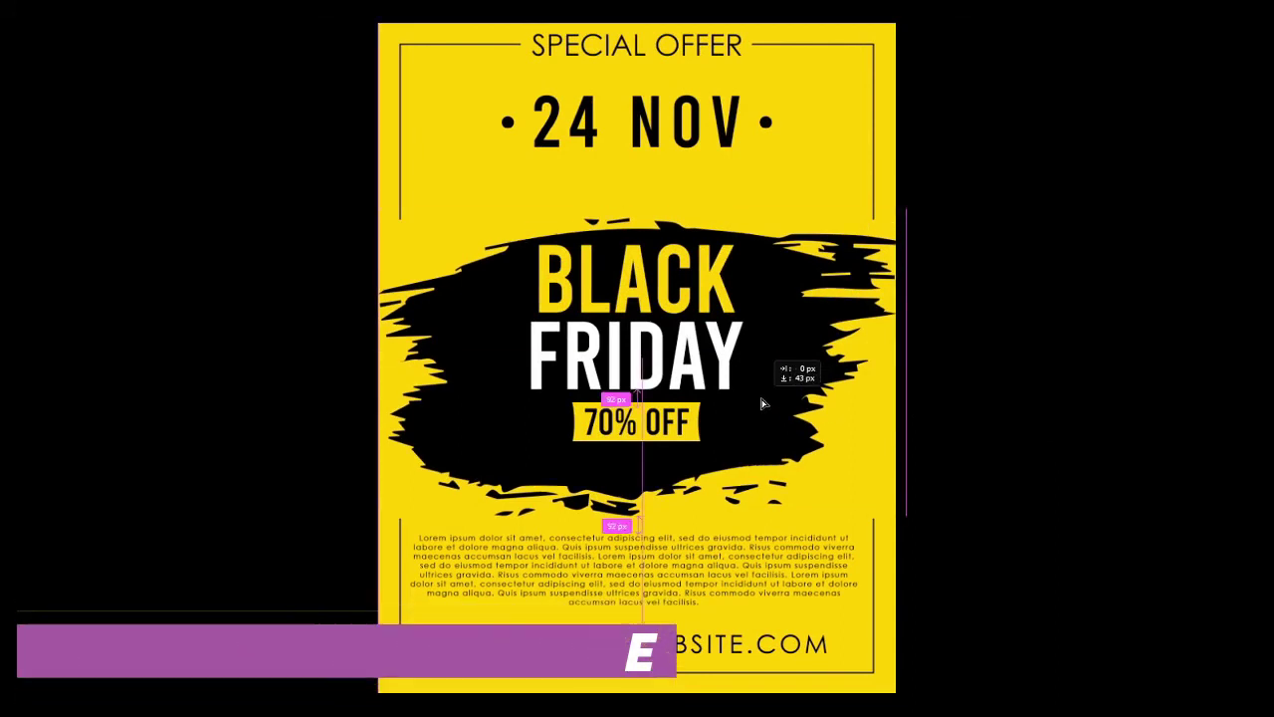